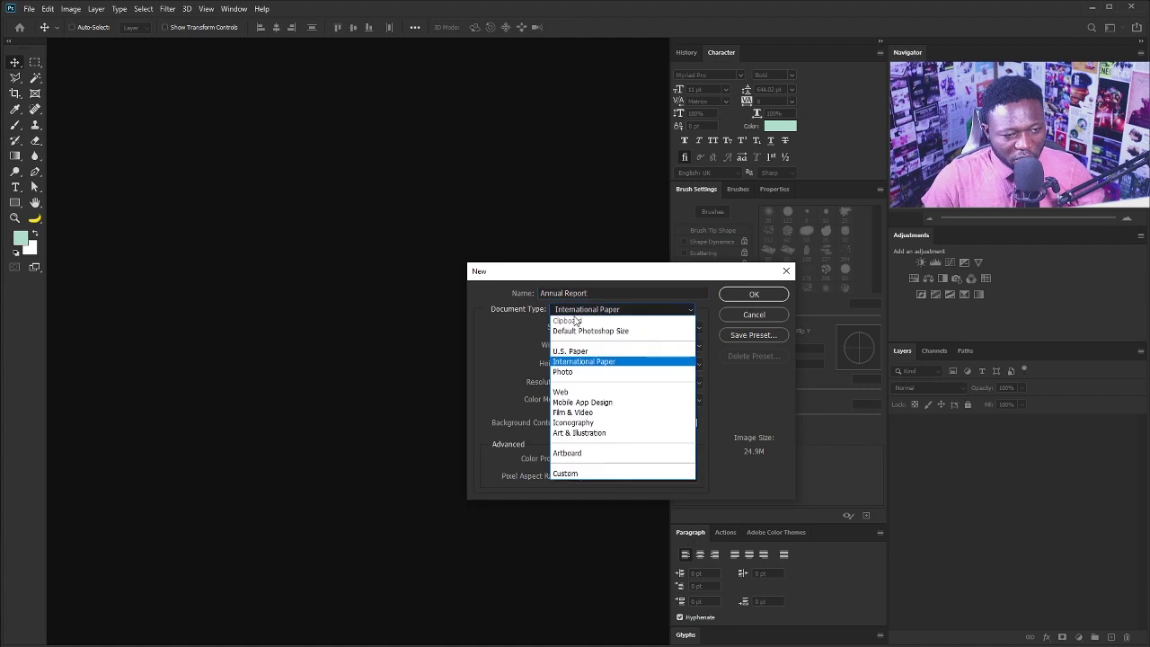
Create the Annual Report document as International Paper, size A4, 210 × 297 mm, at 300 pixels/inch.
{"action": "left_click", "coordinate": [617, 364]}
{"action": "left_click", "coordinate": [606, 329]}
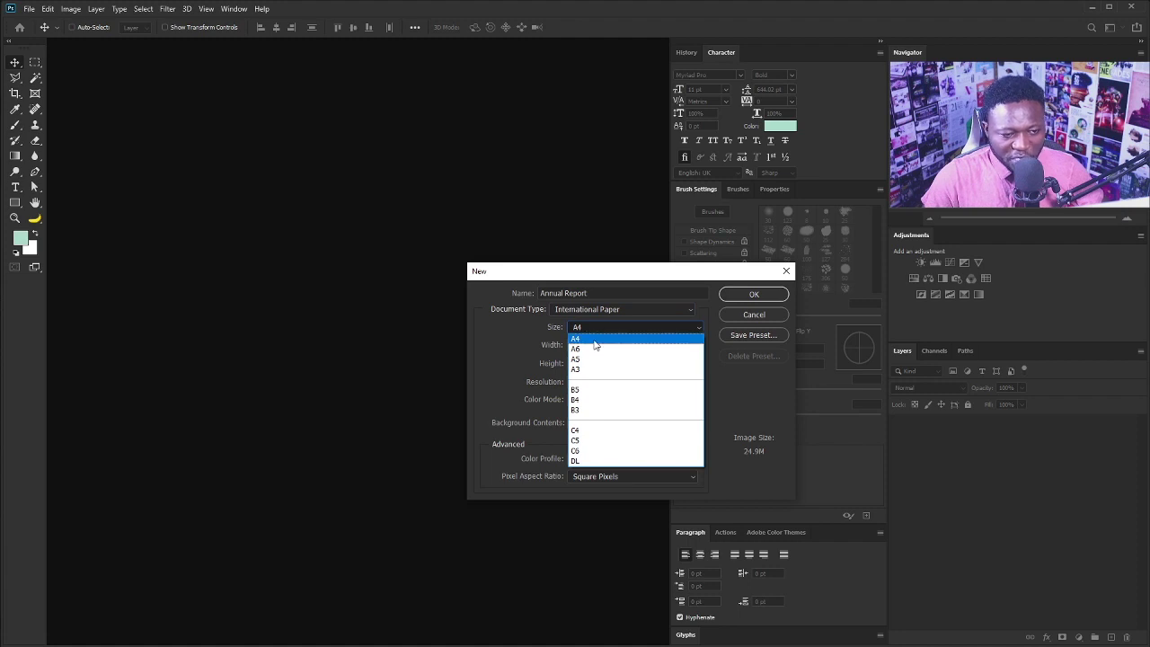
{"action": "left_click", "coordinate": [594, 339]}
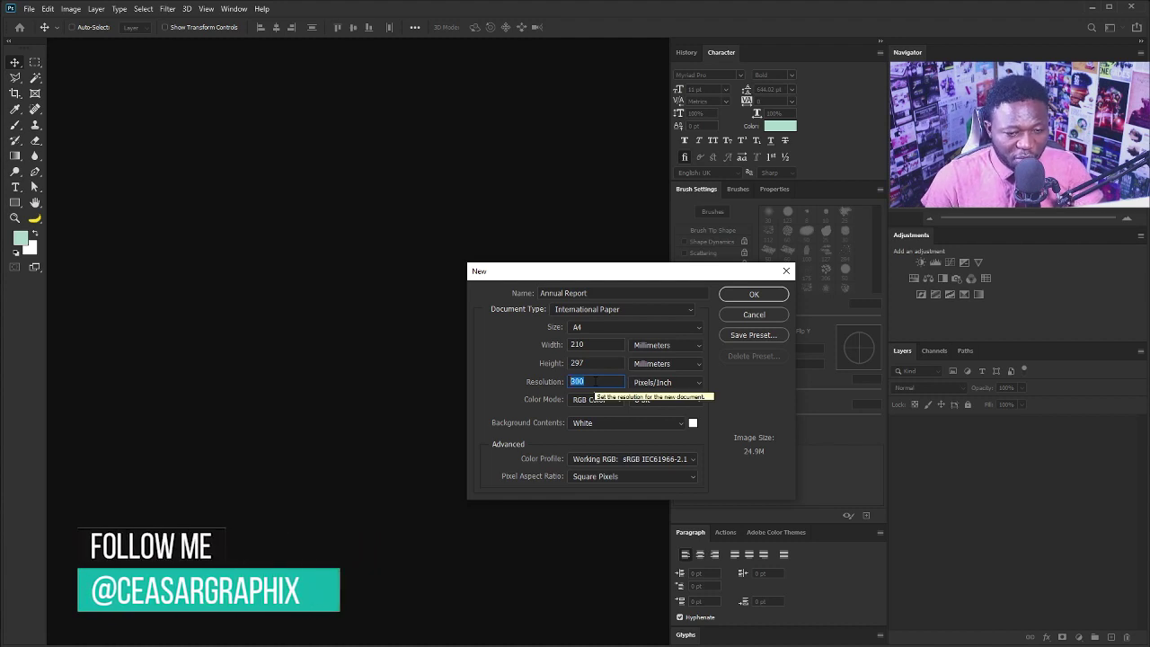
{"action": "left_click", "coordinate": [753, 293]}
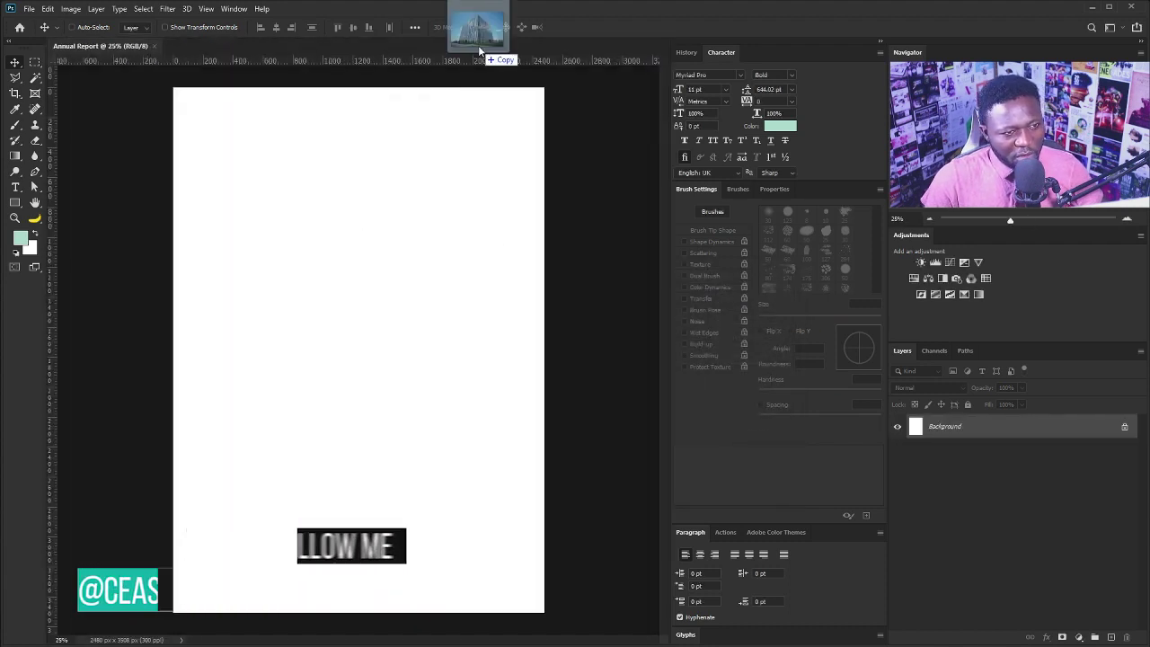
Open the glass office building photo as a separate document.
{"action": "left_click_drag", "start_coordinate": [477, 46], "coordinate": [478, 47]}
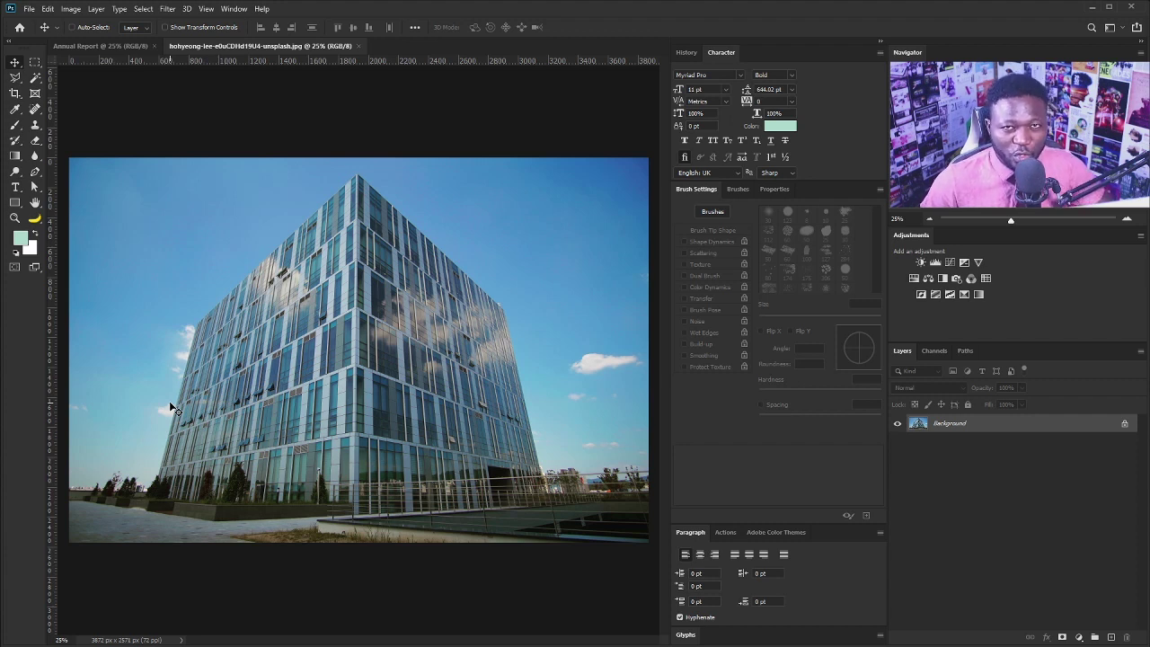
{"action": "key", "text": "e"}
{"action": "scroll", "coordinate": [181, 391], "scroll_direction": "up", "scroll_amount": 5}
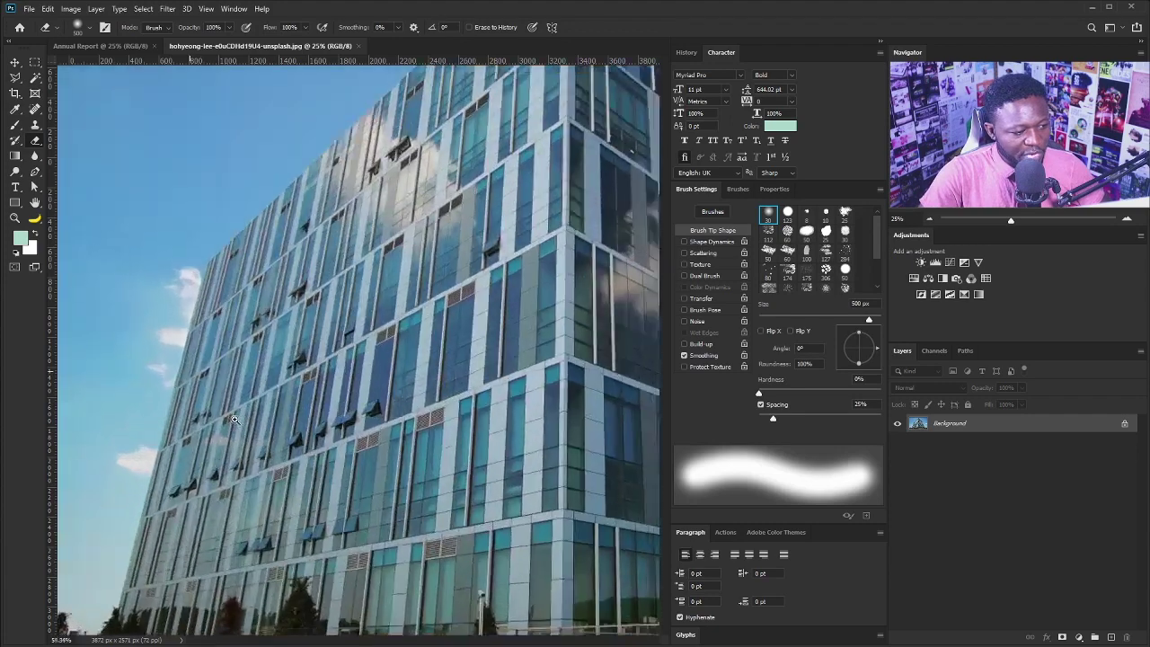
{"action": "mouse_move", "coordinate": [219, 490]}
{"action": "left_mouse_down"}
{"action": "mouse_move", "coordinate": [372, 319]}
{"action": "mouse_move", "coordinate": [395, 349]}
{"action": "left_mouse_up"}
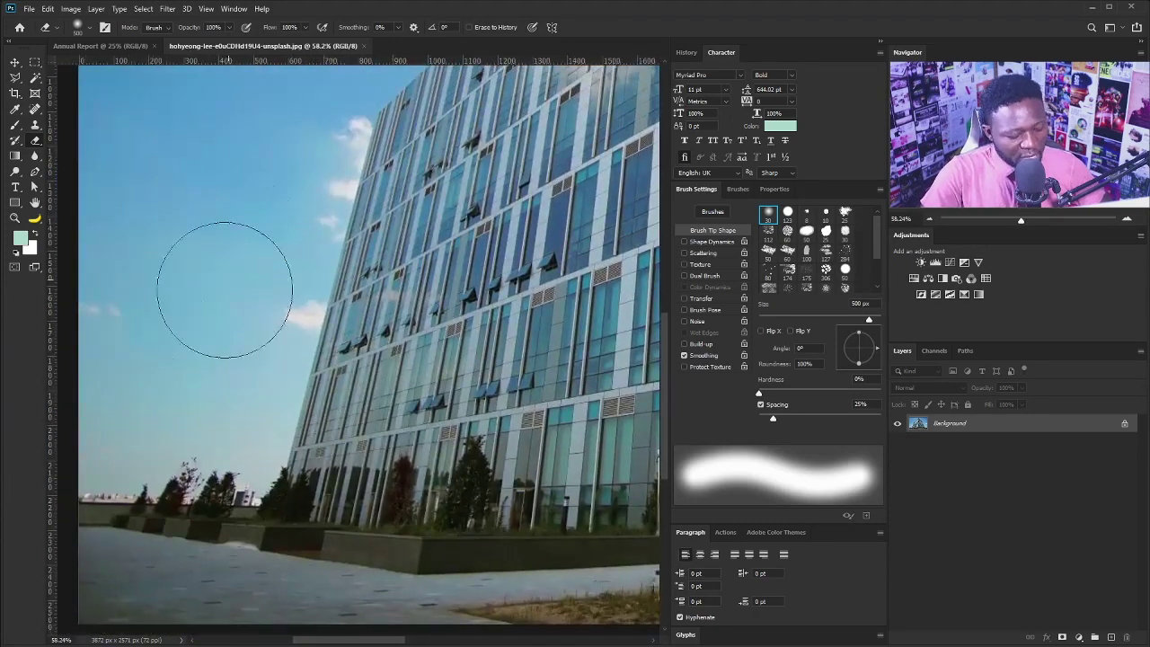
Start a Pen tool path at the photo's left edge and trace the distant skyline past the first small tree.
{"action": "key", "text": "p"}
{"action": "scroll", "coordinate": [267, 494], "scroll_direction": "up", "scroll_amount": 6}
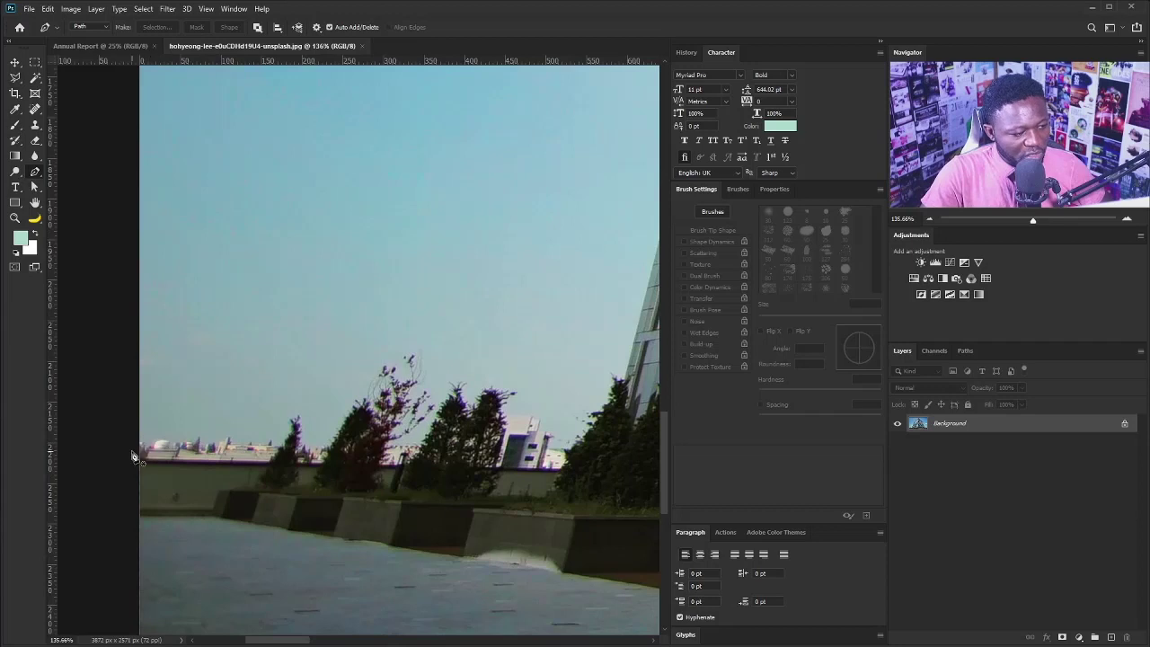
{"action": "left_click_drag", "start_coordinate": [139, 453], "coordinate": [160, 442]}
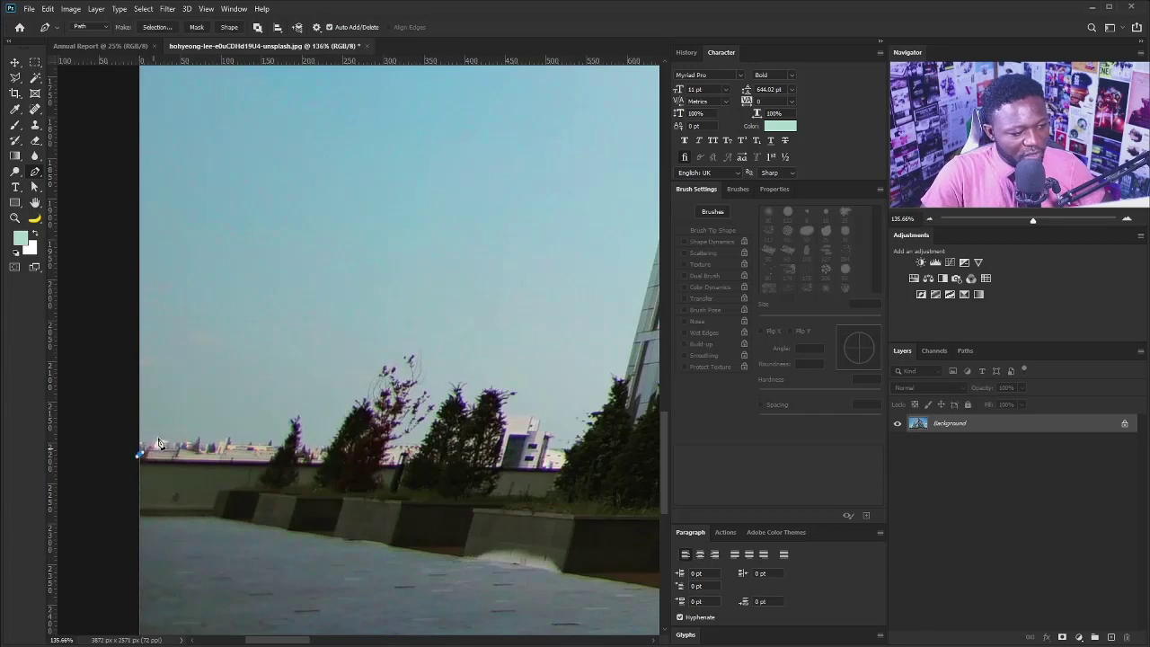
{"action": "left_click", "coordinate": [187, 443]}
{"action": "left_click", "coordinate": [198, 439]}
{"action": "left_click", "coordinate": [205, 448]}
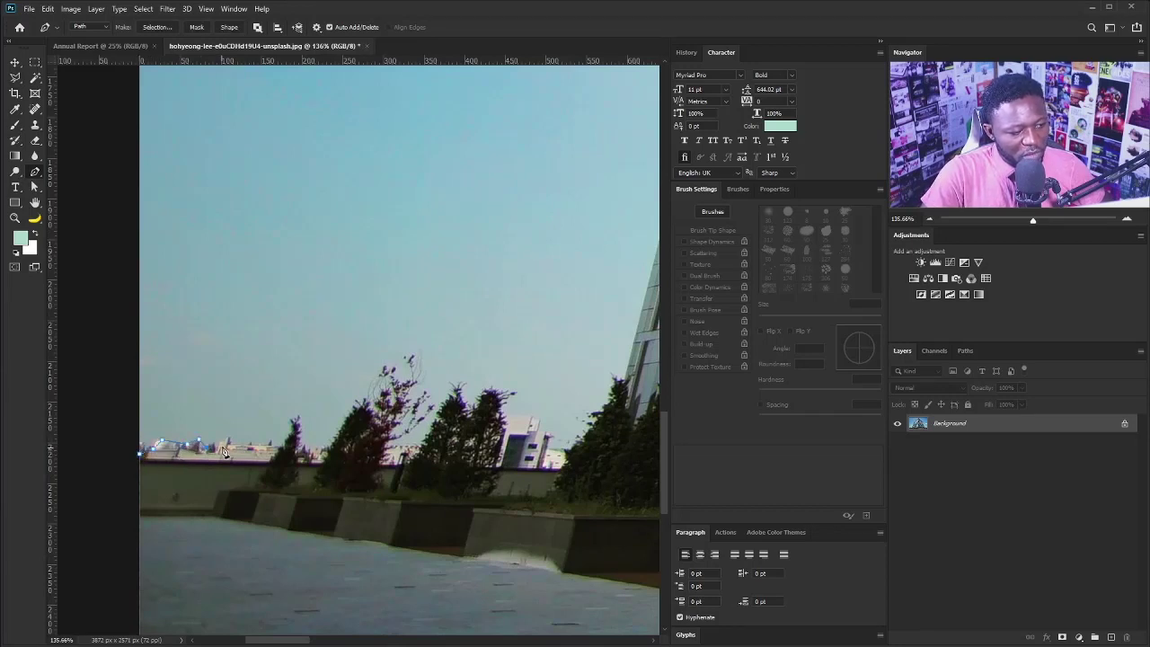
{"action": "left_click", "coordinate": [221, 448]}
{"action": "left_click", "coordinate": [273, 449]}
{"action": "left_click", "coordinate": [288, 440]}
{"action": "left_click", "coordinate": [299, 442]}
{"action": "left_click", "coordinate": [314, 450]}
Continue the path over the left-hand trees and the small white building to the foot of the office building.
{"action": "left_click", "coordinate": [378, 417]}
{"action": "left_click", "coordinate": [384, 439]}
{"action": "left_click", "coordinate": [399, 446]}
{"action": "left_click", "coordinate": [423, 447]}
{"action": "left_click", "coordinate": [449, 403]}
{"action": "left_click", "coordinate": [469, 417]}
{"action": "left_click", "coordinate": [491, 391]}
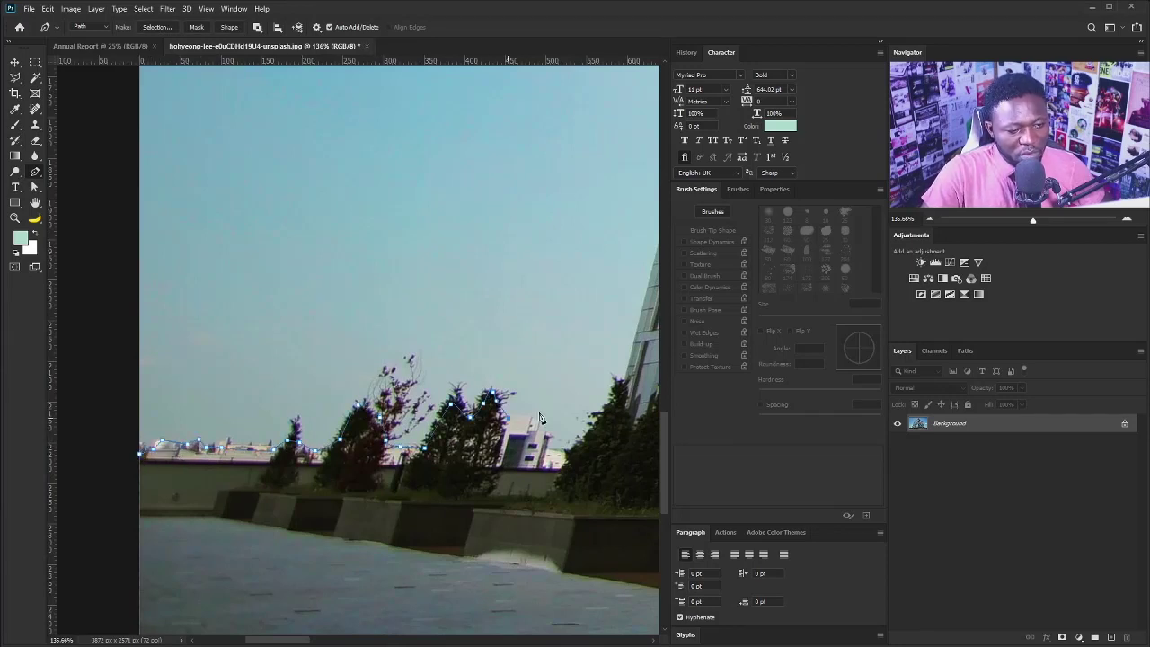
{"action": "left_click", "coordinate": [507, 417]}
{"action": "left_click", "coordinate": [418, 511]}
{"action": "left_click", "coordinate": [439, 471]}
Trace the path up the office building's left edge and along its left roofline to the top corner.
{"action": "left_click_drag", "start_coordinate": [509, 222], "coordinate": [390, 469]}
{"action": "left_click_drag", "start_coordinate": [512, 90], "coordinate": [369, 575]}
{"action": "left_click", "coordinate": [402, 407]}
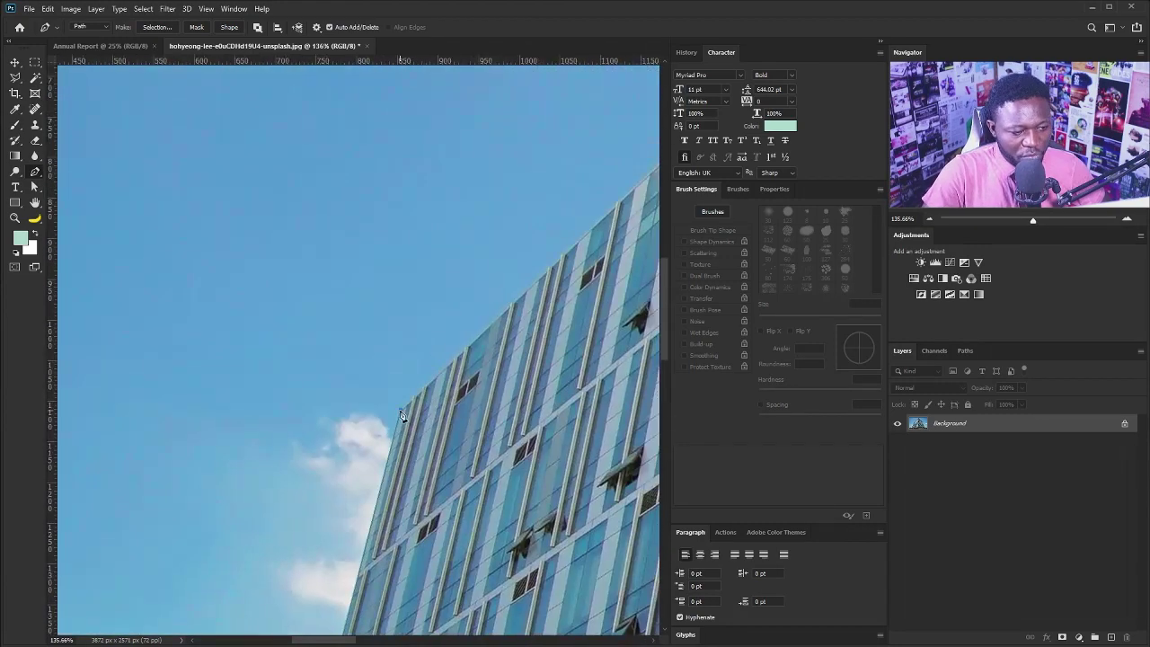
{"action": "left_click_drag", "start_coordinate": [575, 135], "coordinate": [149, 534]}
{"action": "left_click_drag", "start_coordinate": [629, 99], "coordinate": [302, 462]}
{"action": "left_click", "coordinate": [388, 438]}
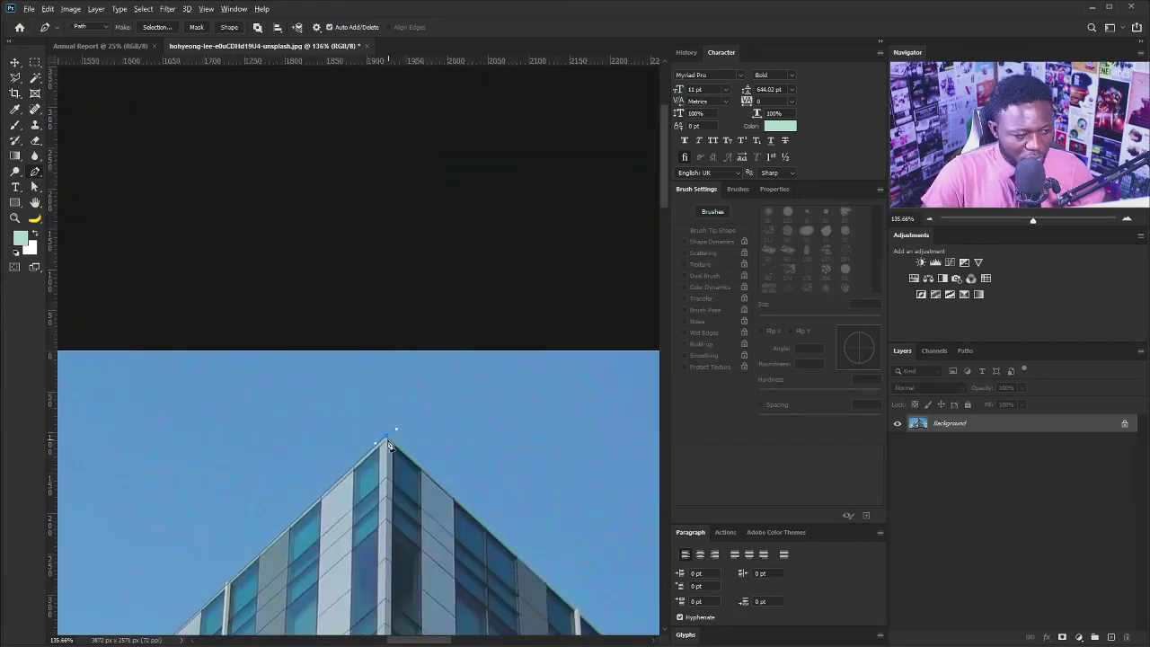
Trace the path down the right roofline and around the small rooftop object to the roof's right corner.
{"action": "left_click_drag", "start_coordinate": [547, 458], "coordinate": [162, 90]}
{"action": "left_click_drag", "start_coordinate": [341, 441], "coordinate": [245, 323]}
{"action": "left_click", "coordinate": [433, 437]}
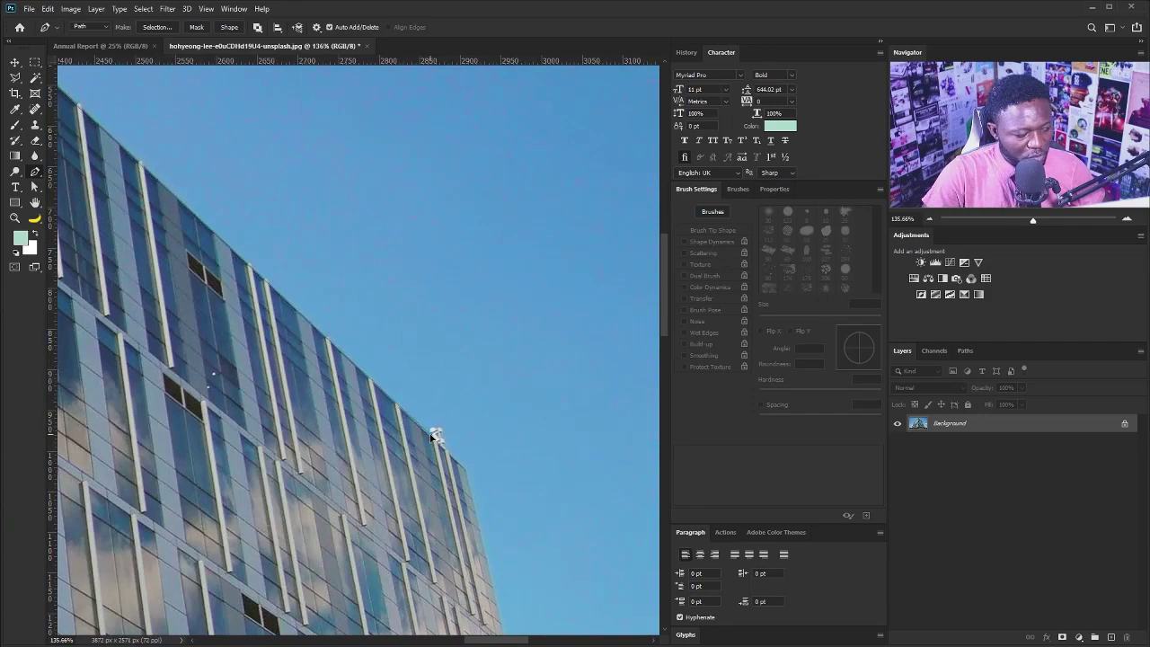
{"action": "scroll", "coordinate": [433, 436], "scroll_direction": "up", "scroll_amount": 3}
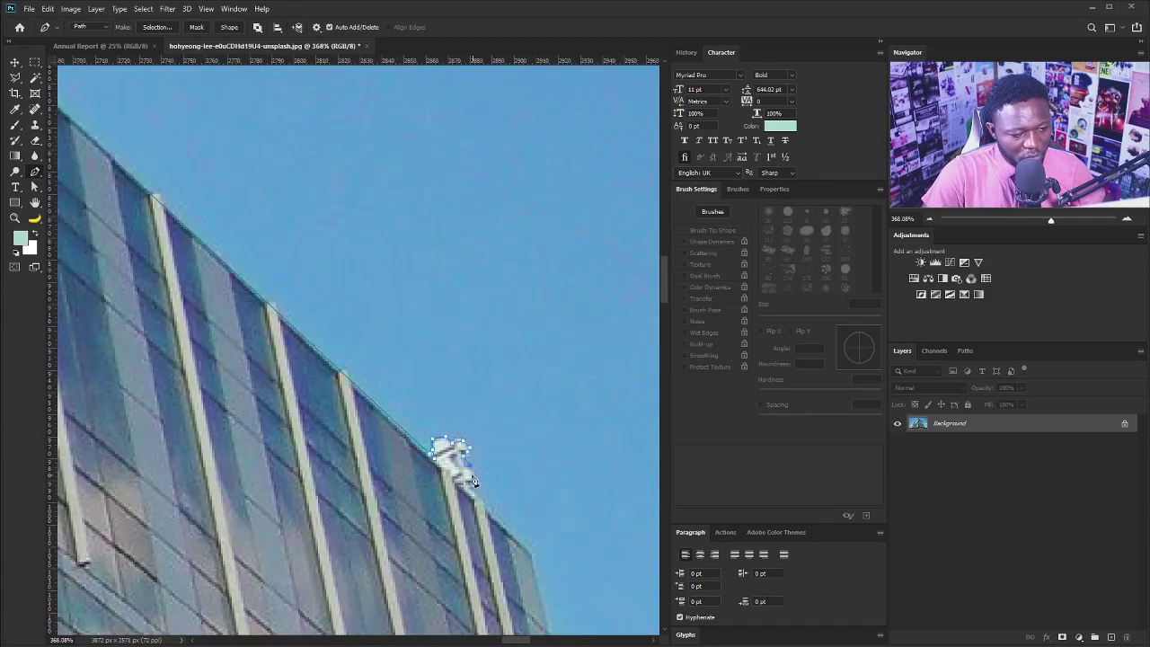
{"action": "left_click_drag", "start_coordinate": [480, 508], "coordinate": [476, 476]}
{"action": "left_click", "coordinate": [469, 516]}
{"action": "left_click", "coordinate": [489, 523]}
{"action": "left_click", "coordinate": [502, 522]}
{"action": "left_click", "coordinate": [520, 590]}
Trace down the building's right edge and over the pale building, the trees and the first tower behind the railing.
{"action": "left_click_drag", "start_coordinate": [537, 607], "coordinate": [425, 327]}
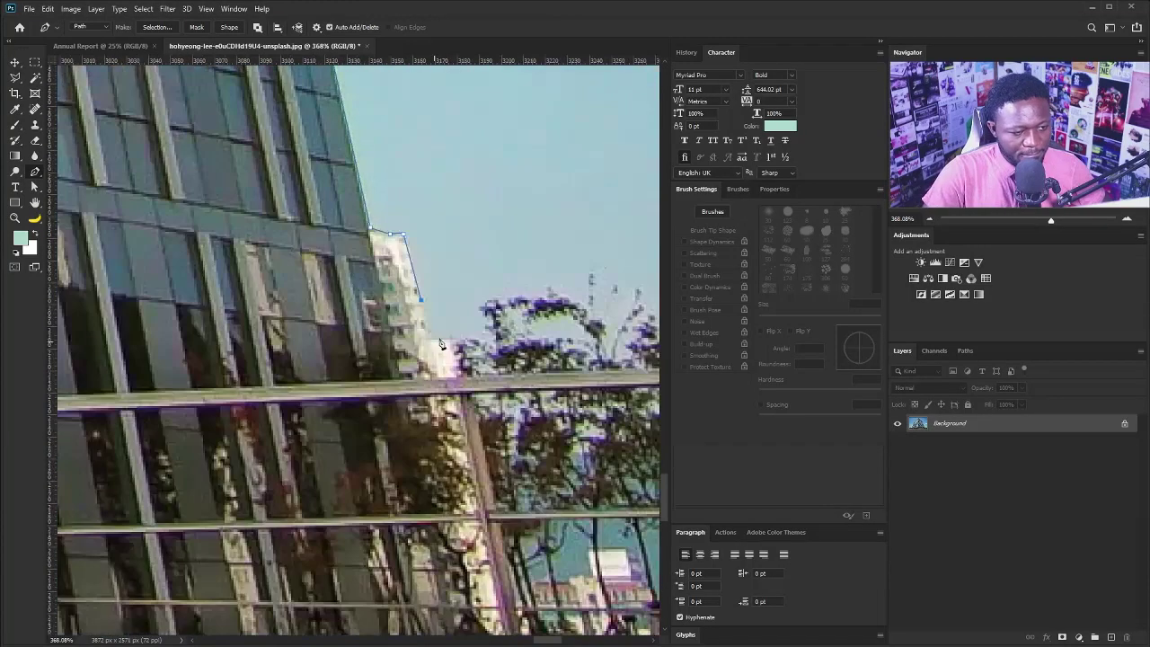
{"action": "left_click", "coordinate": [421, 351]}
{"action": "left_click", "coordinate": [445, 344]}
{"action": "left_click_drag", "start_coordinate": [505, 346], "coordinate": [230, 444]}
{"action": "left_click", "coordinate": [314, 475]}
{"action": "left_click", "coordinate": [482, 397]}
{"action": "left_click", "coordinate": [500, 407]}
{"action": "left_click", "coordinate": [499, 380]}
Trace the second background tower and follow the railing and trees to just beyond the photo's right edge.
{"action": "left_click_drag", "start_coordinate": [530, 386], "coordinate": [304, 450]}
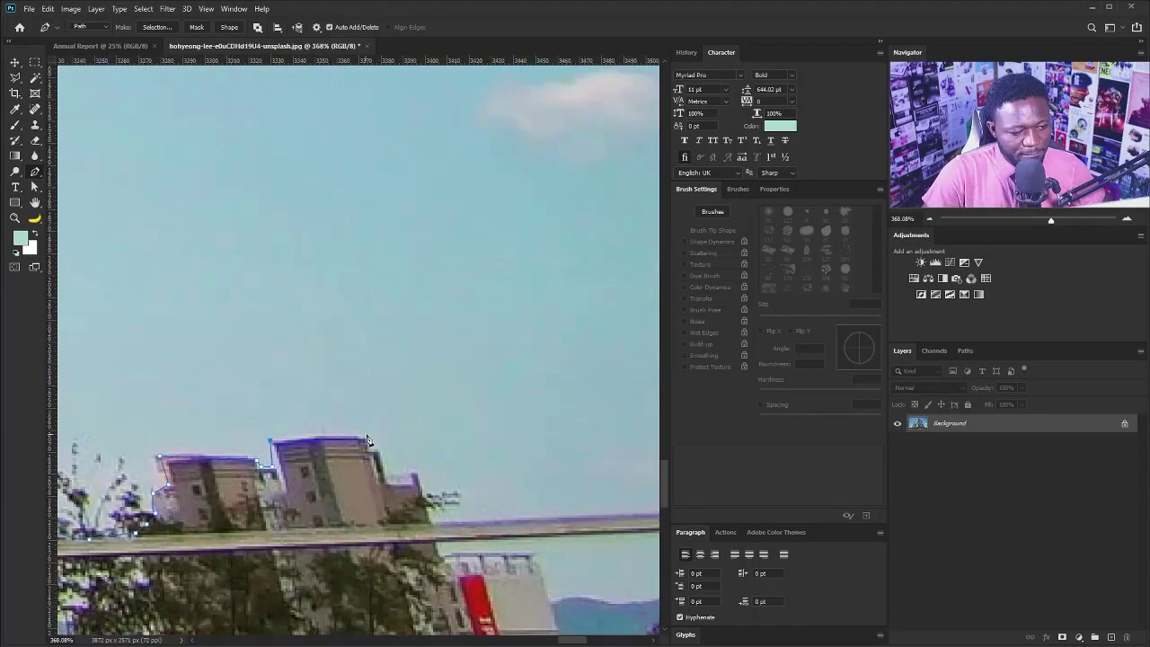
{"action": "left_click", "coordinate": [366, 437]}
{"action": "left_click", "coordinate": [385, 481]}
{"action": "left_click", "coordinate": [419, 475]}
{"action": "left_click_drag", "start_coordinate": [533, 507], "coordinate": [314, 493]}
{"action": "scroll", "coordinate": [315, 493], "scroll_direction": "down", "scroll_amount": 5}
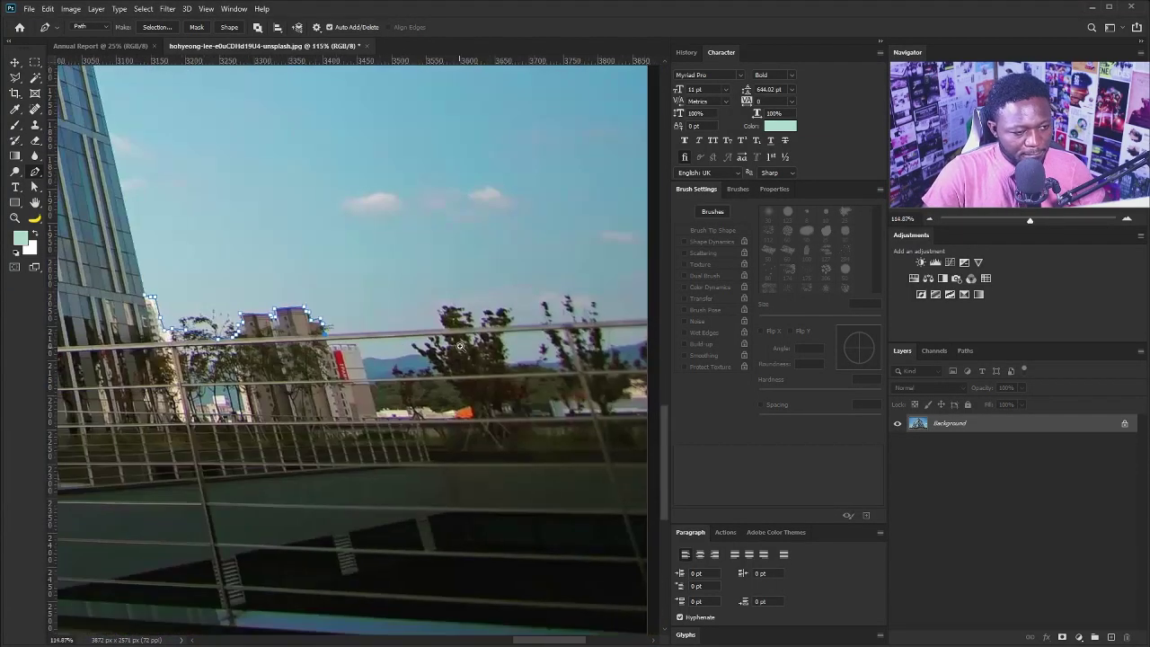
{"action": "left_click_drag", "start_coordinate": [588, 313], "coordinate": [499, 343]}
{"action": "left_click", "coordinate": [566, 351]}
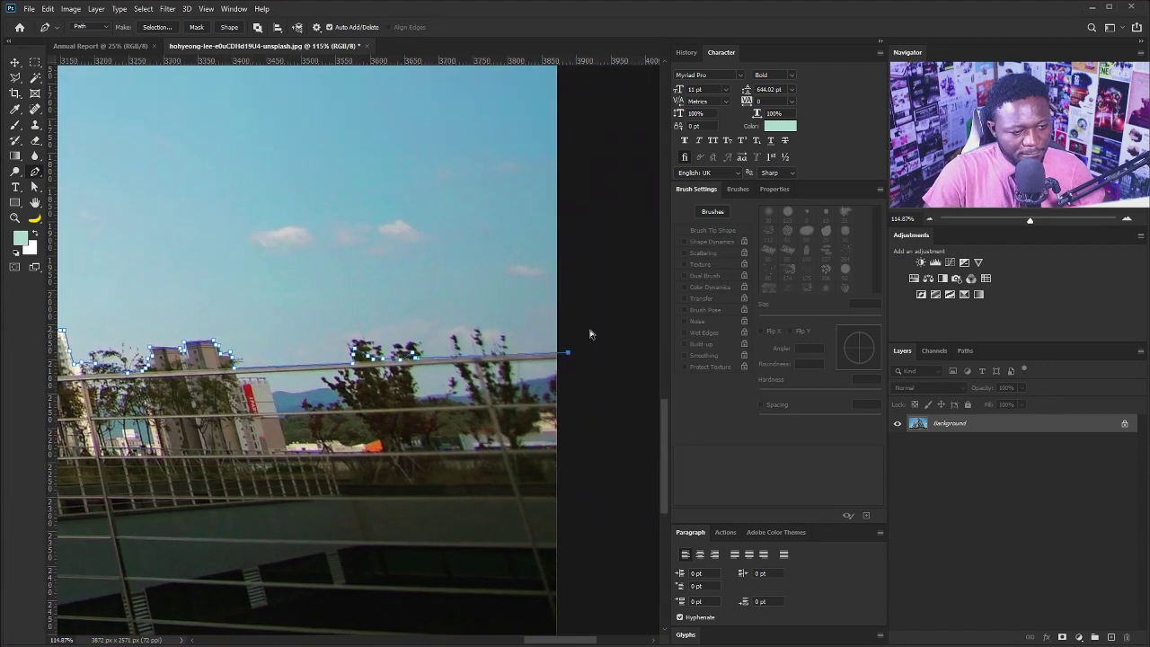
Run the path around the outside of the photo's lower edge and close it at the starting point.
{"action": "scroll", "coordinate": [593, 333], "scroll_direction": "down", "scroll_amount": 3}
{"action": "left_click", "coordinate": [575, 524]}
{"action": "left_click_drag", "start_coordinate": [135, 517], "coordinate": [305, 503]}
{"action": "left_click", "coordinate": [227, 519]}
{"action": "left_click", "coordinate": [183, 437]}
{"action": "left_click", "coordinate": [222, 334]}
{"action": "scroll", "coordinate": [232, 360], "scroll_direction": "up", "scroll_amount": 5}
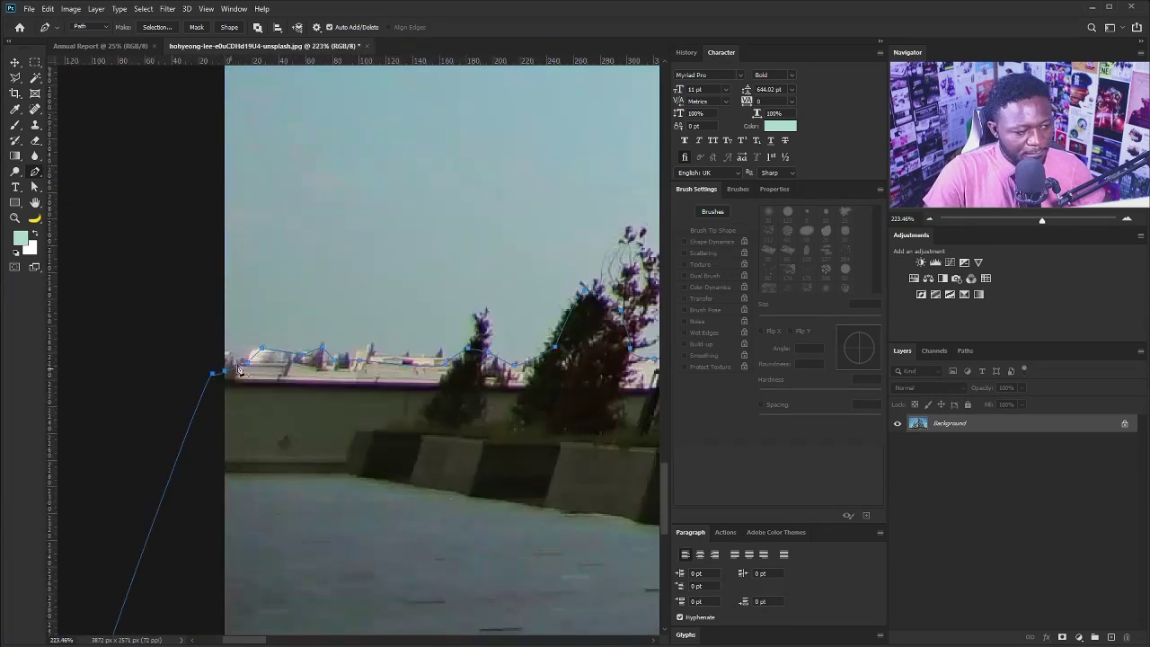
Inspect the finished path along the tree lines on both sides and around the building's outline.
{"action": "scroll", "coordinate": [377, 203], "scroll_direction": "down", "scroll_amount": 4}
{"action": "left_click_drag", "start_coordinate": [590, 87], "coordinate": [368, 354]}
{"action": "scroll", "coordinate": [368, 353], "scroll_direction": "down", "scroll_amount": 4}
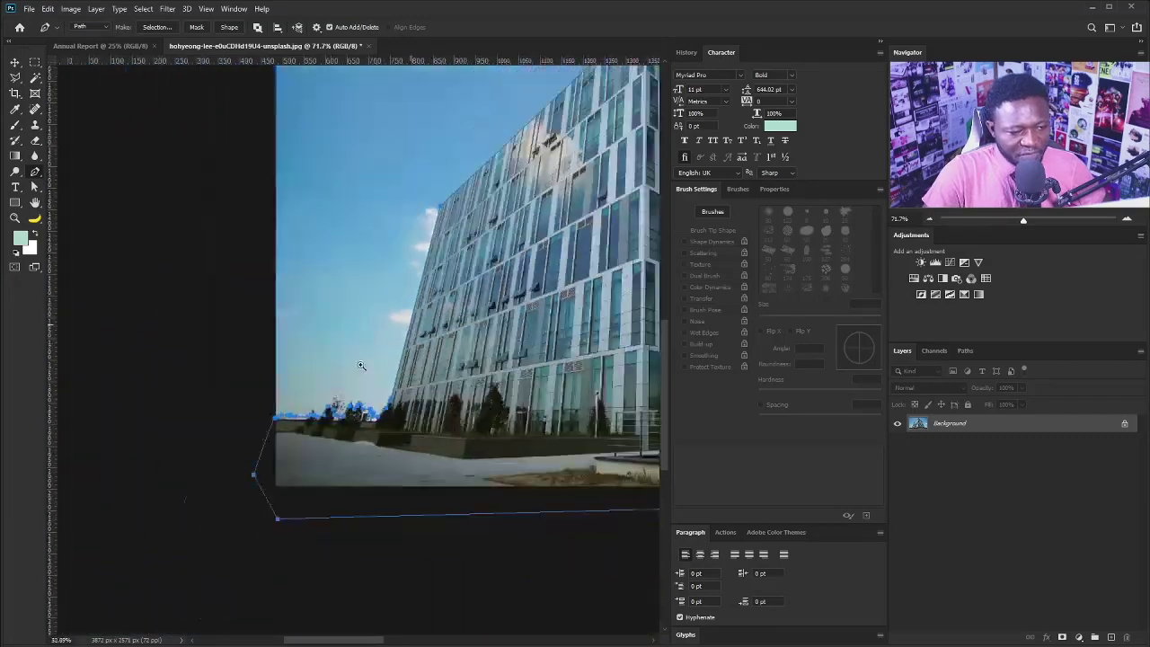
{"action": "scroll", "coordinate": [282, 429], "scroll_direction": "up", "scroll_amount": 5}
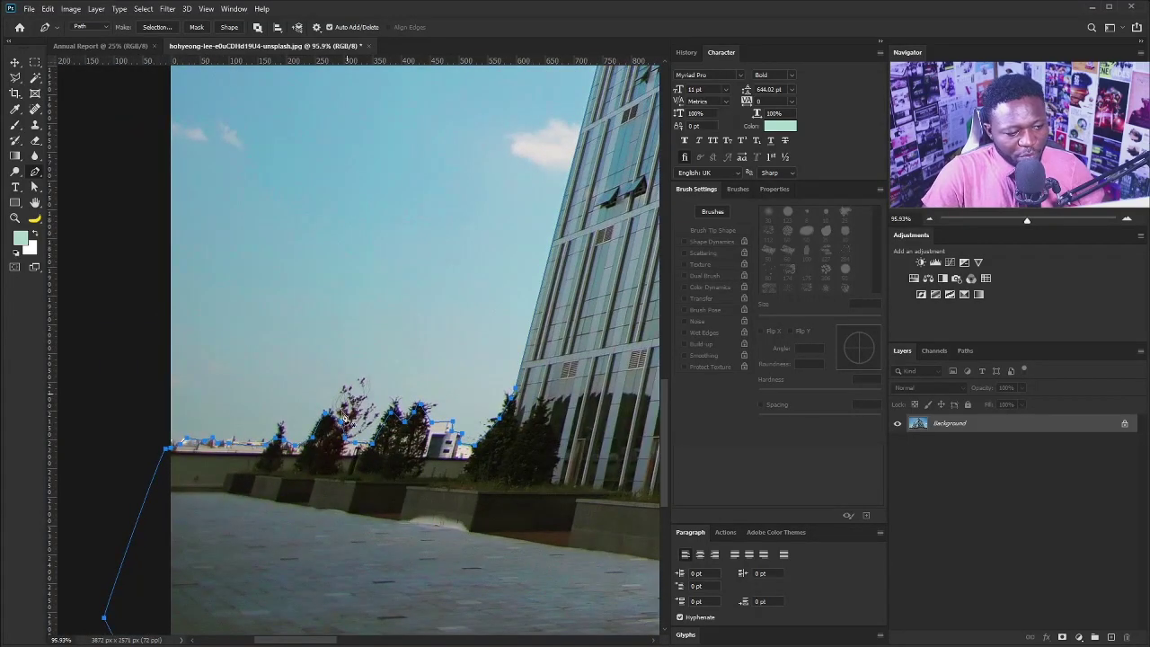
{"action": "left_click_drag", "start_coordinate": [523, 345], "coordinate": [94, 429]}
{"action": "left_click_drag", "start_coordinate": [562, 367], "coordinate": [164, 344]}
{"action": "scroll", "coordinate": [507, 347], "scroll_direction": "right", "scroll_amount": 10}
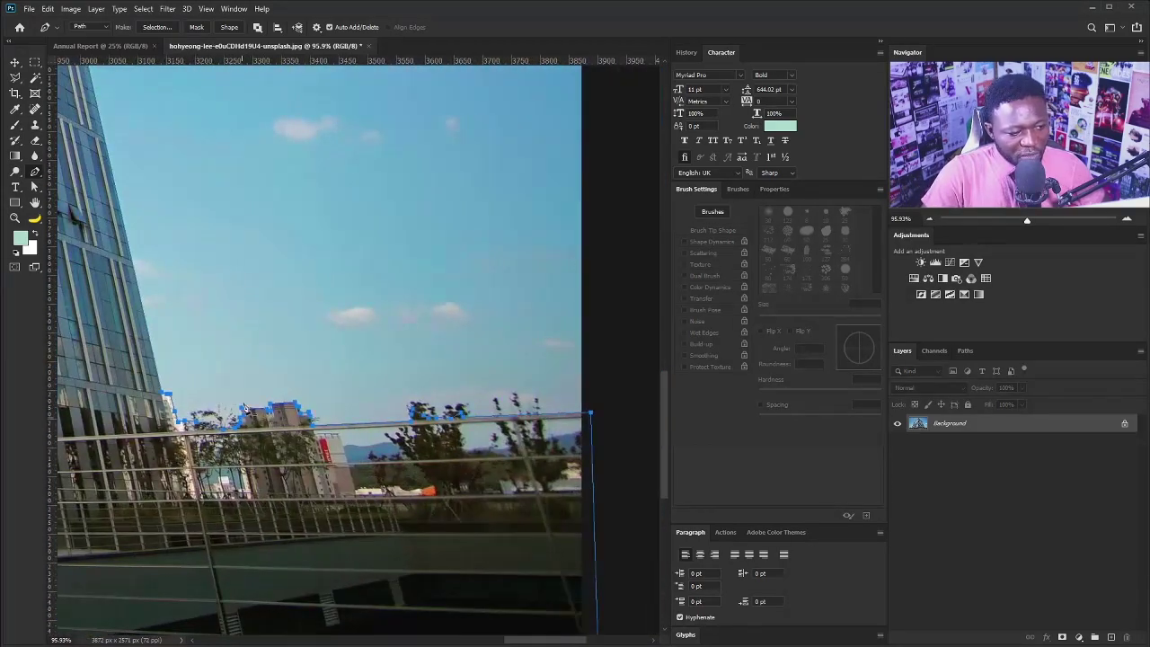
{"action": "left_click_drag", "start_coordinate": [382, 267], "coordinate": [347, 290]}
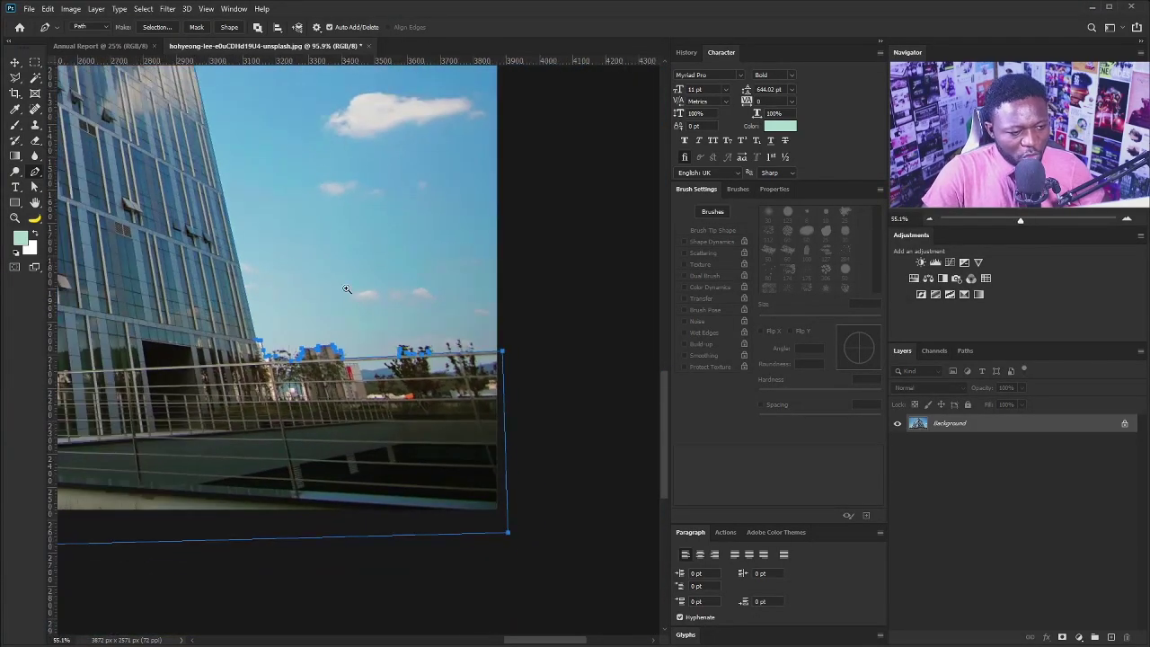
{"action": "left_click_drag", "start_coordinate": [239, 250], "coordinate": [386, 419]}
{"action": "left_click_drag", "start_coordinate": [358, 256], "coordinate": [333, 288]}
{"action": "scroll", "coordinate": [333, 286], "scroll_direction": "up", "scroll_amount": 3}
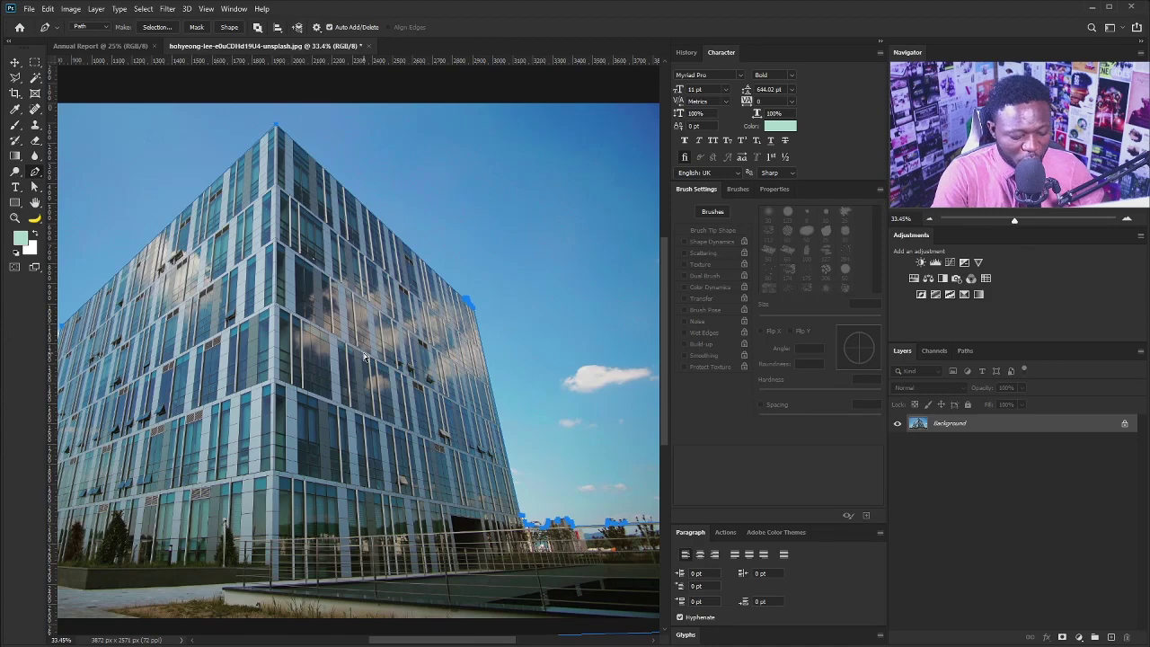
Convert the path into a selection and open it in Select and Mask.
{"action": "key", "text": "ctrl+Return"}
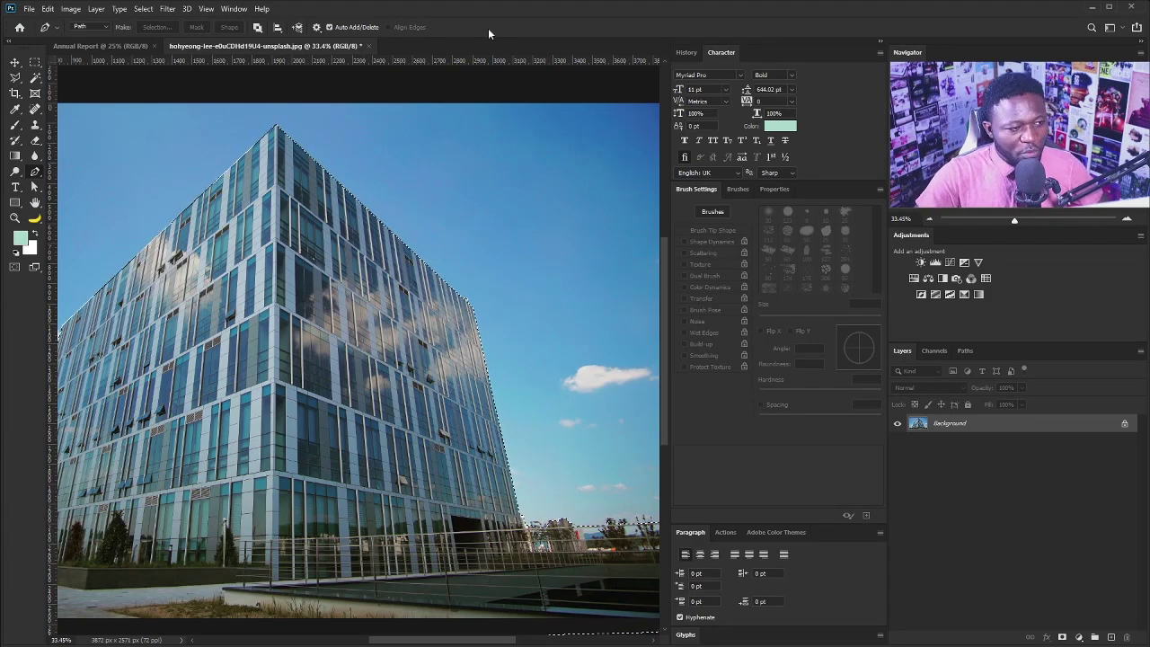
{"action": "left_click_drag", "start_coordinate": [346, 226], "coordinate": [423, 324]}
{"action": "left_click", "coordinate": [146, 8]}
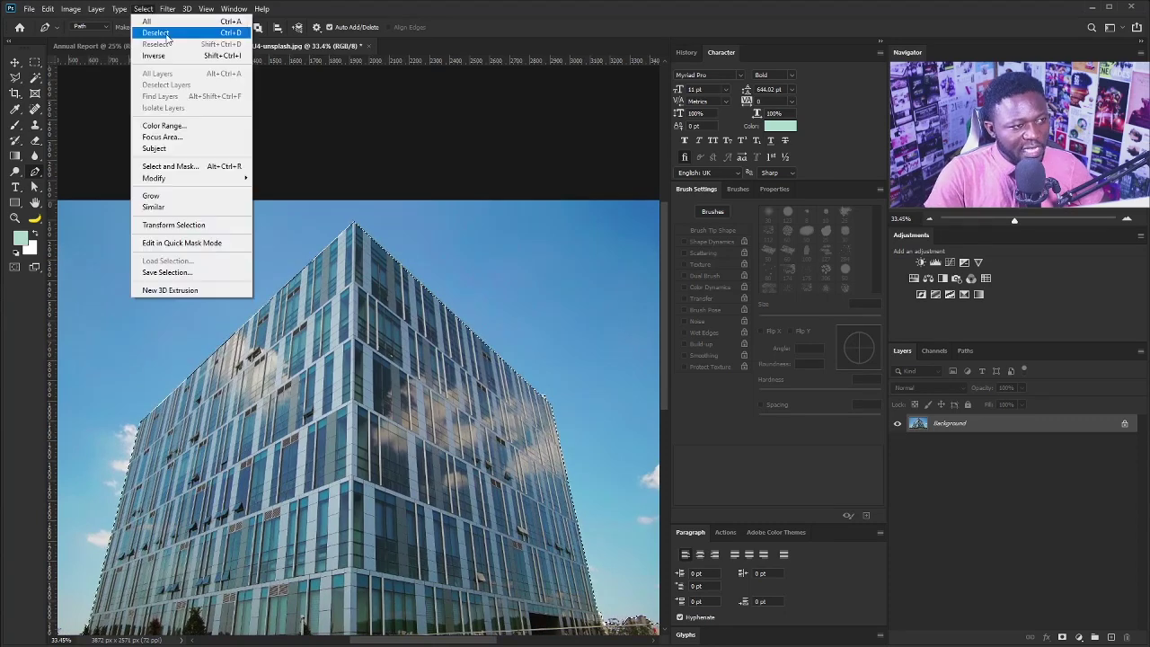
{"action": "left_click", "coordinate": [168, 166]}
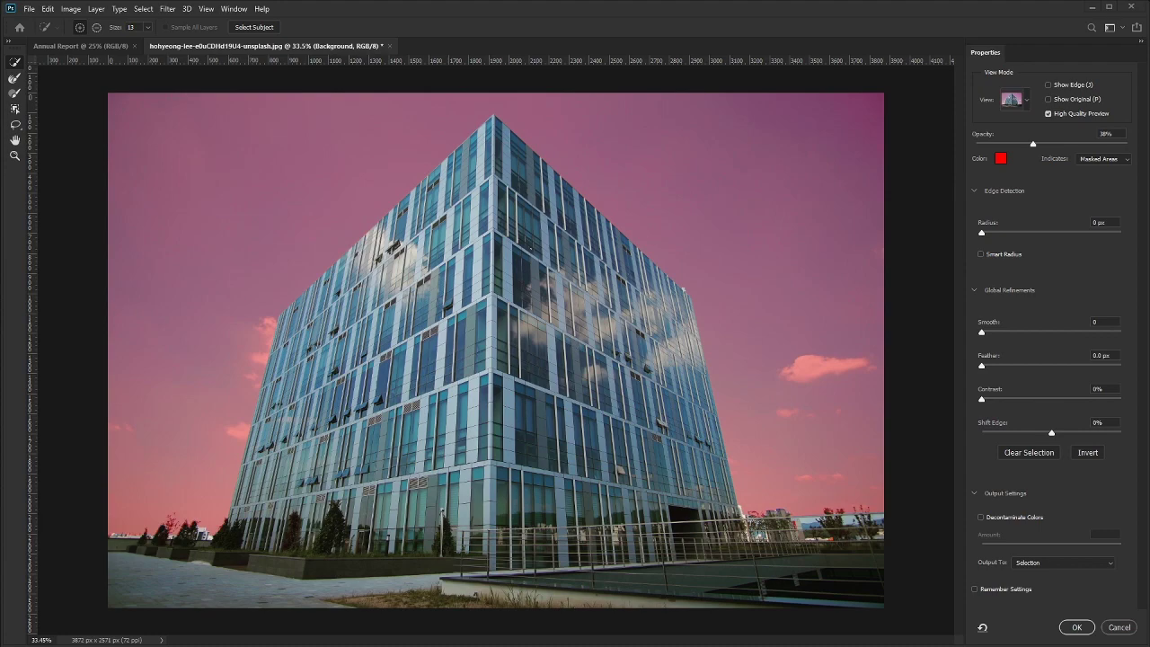
Refine the selection edge along the left-hand skyline and treetops with the Refine Edge Brush.
{"action": "left_click_drag", "start_coordinate": [190, 543], "coordinate": [350, 516]}
{"action": "left_click_drag", "start_coordinate": [195, 503], "coordinate": [381, 390]}
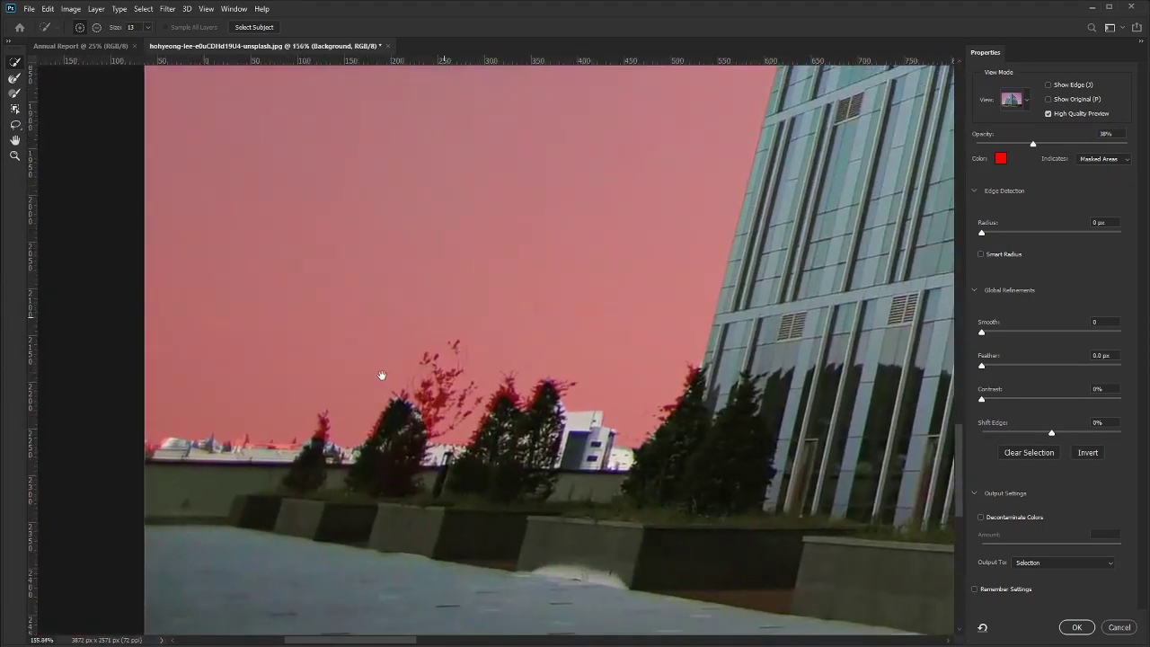
{"action": "left_click", "coordinate": [15, 79]}
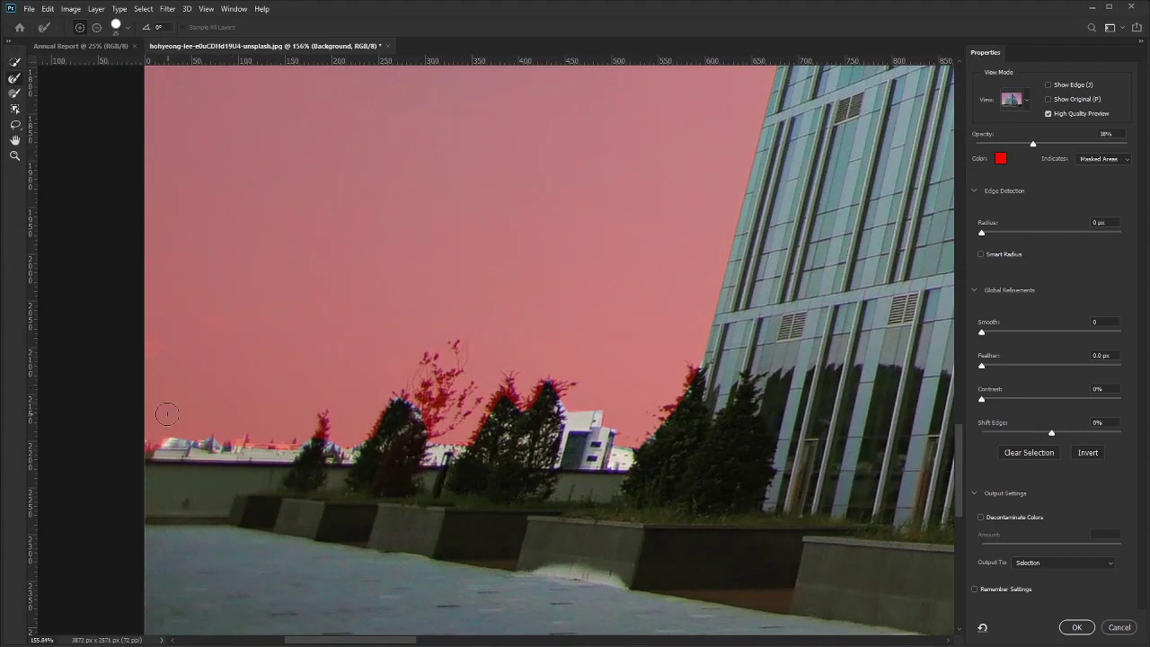
{"action": "mouse_move", "coordinate": [166, 413]}
{"action": "left_mouse_down"}
{"action": "mouse_move", "coordinate": [327, 438]}
{"action": "mouse_move", "coordinate": [326, 420]}
{"action": "mouse_move", "coordinate": [349, 442]}
{"action": "mouse_move", "coordinate": [330, 445]}
{"action": "mouse_move", "coordinate": [355, 446]}
{"action": "mouse_move", "coordinate": [408, 391]}
{"action": "mouse_move", "coordinate": [440, 423]}
{"action": "mouse_move", "coordinate": [431, 345]}
{"action": "mouse_move", "coordinate": [469, 436]}
{"action": "mouse_move", "coordinate": [542, 384]}
{"action": "mouse_move", "coordinate": [574, 402]}
{"action": "mouse_move", "coordinate": [664, 408]}
{"action": "mouse_move", "coordinate": [688, 375]}
{"action": "left_mouse_up"}
Refine the selection edge along the right-hand background buildings and treetops above the railing with the Refine Edge Brush.
{"action": "left_click_drag", "start_coordinate": [801, 338], "coordinate": [318, 334]}
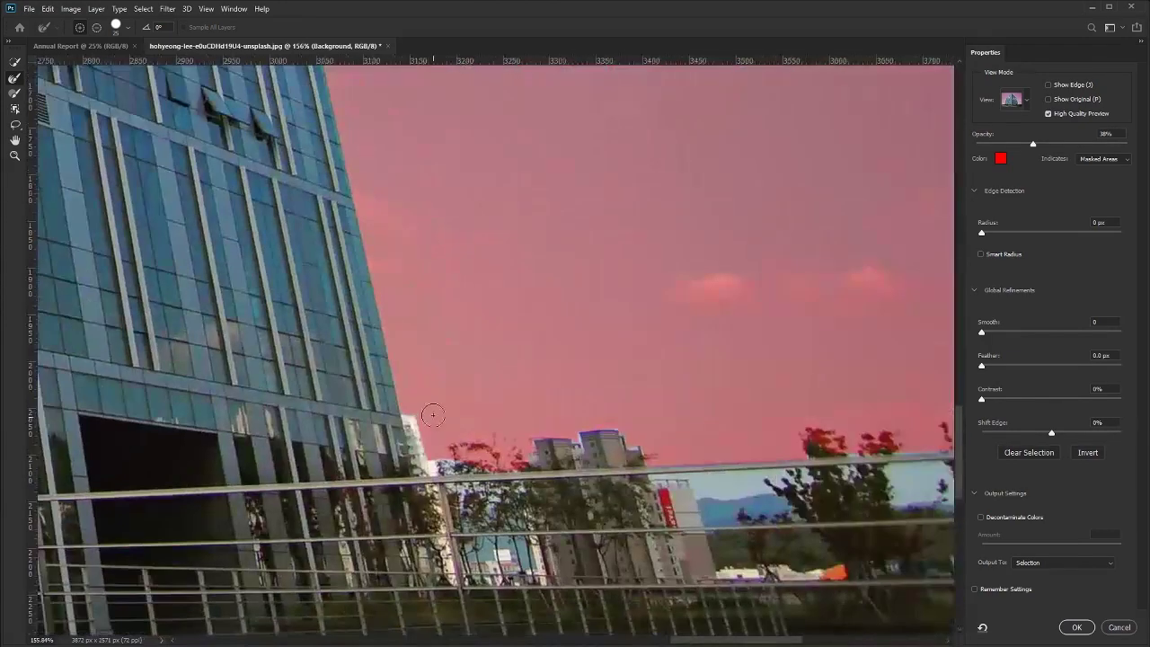
{"action": "mouse_move", "coordinate": [433, 415]}
{"action": "left_mouse_down"}
{"action": "mouse_move", "coordinate": [459, 448]}
{"action": "mouse_move", "coordinate": [509, 456]}
{"action": "mouse_move", "coordinate": [532, 436]}
{"action": "left_mouse_up"}
{"action": "mouse_move", "coordinate": [787, 430]}
{"action": "left_mouse_down"}
{"action": "mouse_move", "coordinate": [524, 431]}
{"action": "mouse_move", "coordinate": [646, 444]}
{"action": "mouse_move", "coordinate": [719, 422]}
{"action": "left_mouse_up"}
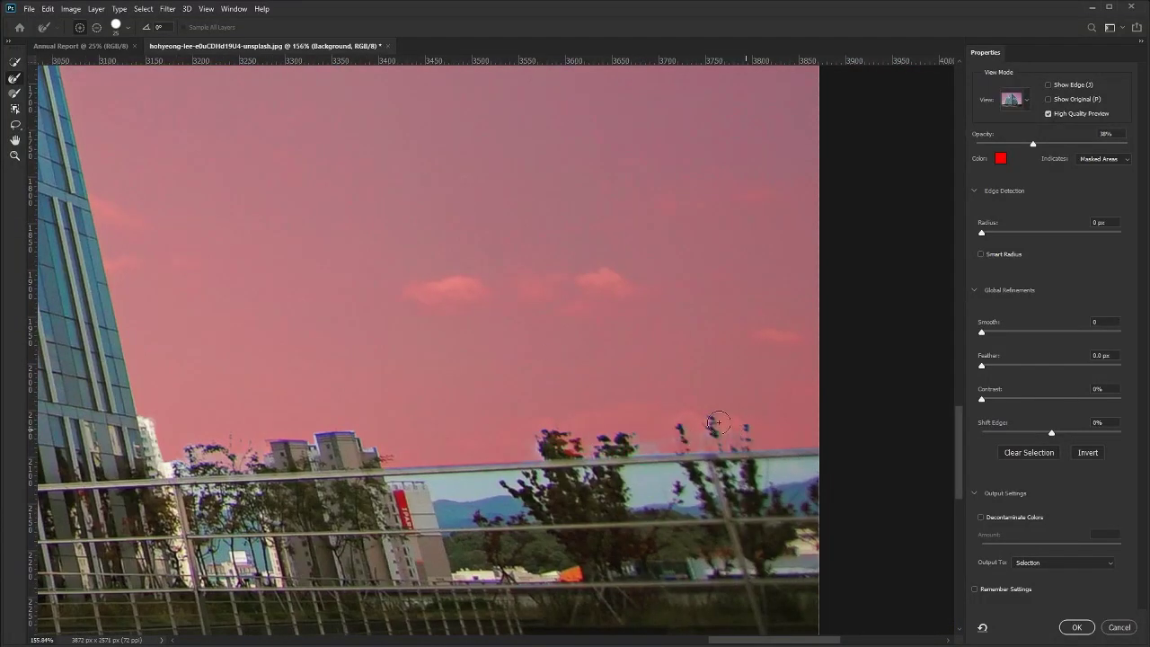
Try Decontaminate Colors at 100% on the refined selection, check the left treetops, and turn the option off again.
{"action": "key", "text": "ctrl+0"}
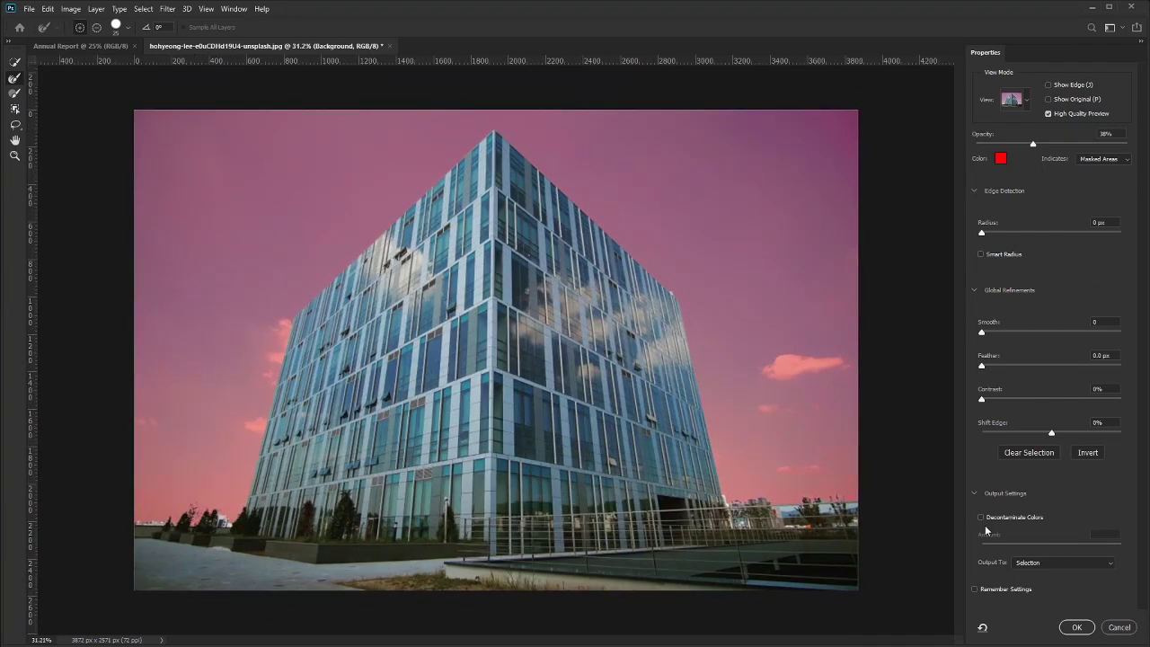
{"action": "left_click", "coordinate": [981, 518]}
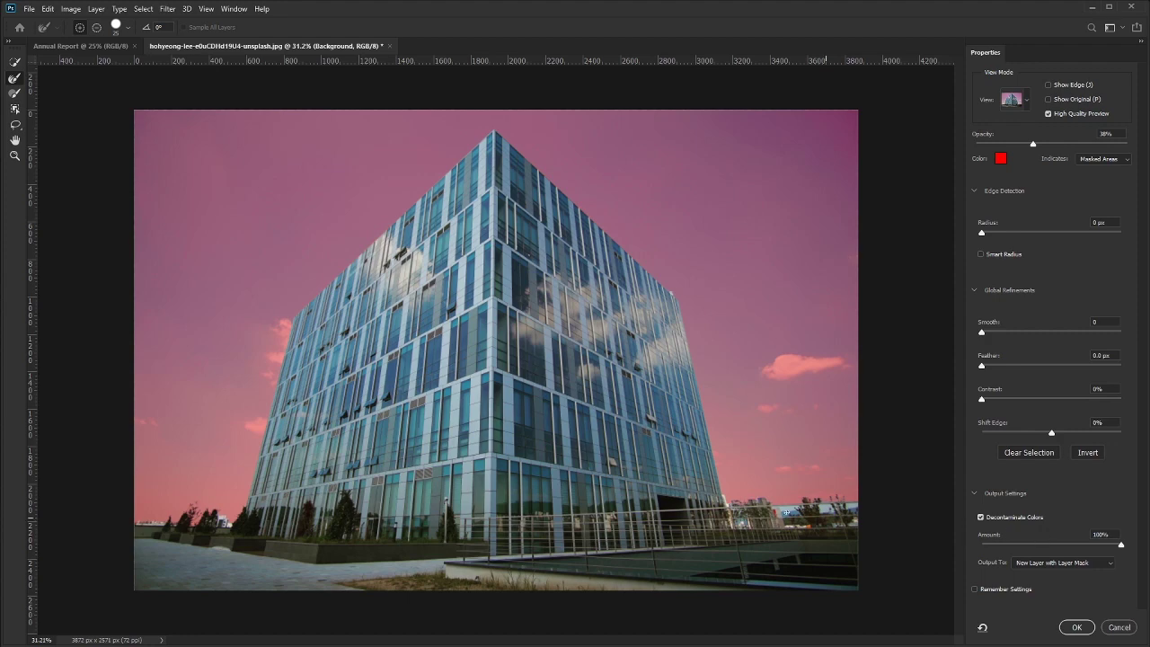
{"action": "scroll", "coordinate": [443, 527], "scroll_direction": "up", "scroll_amount": 10}
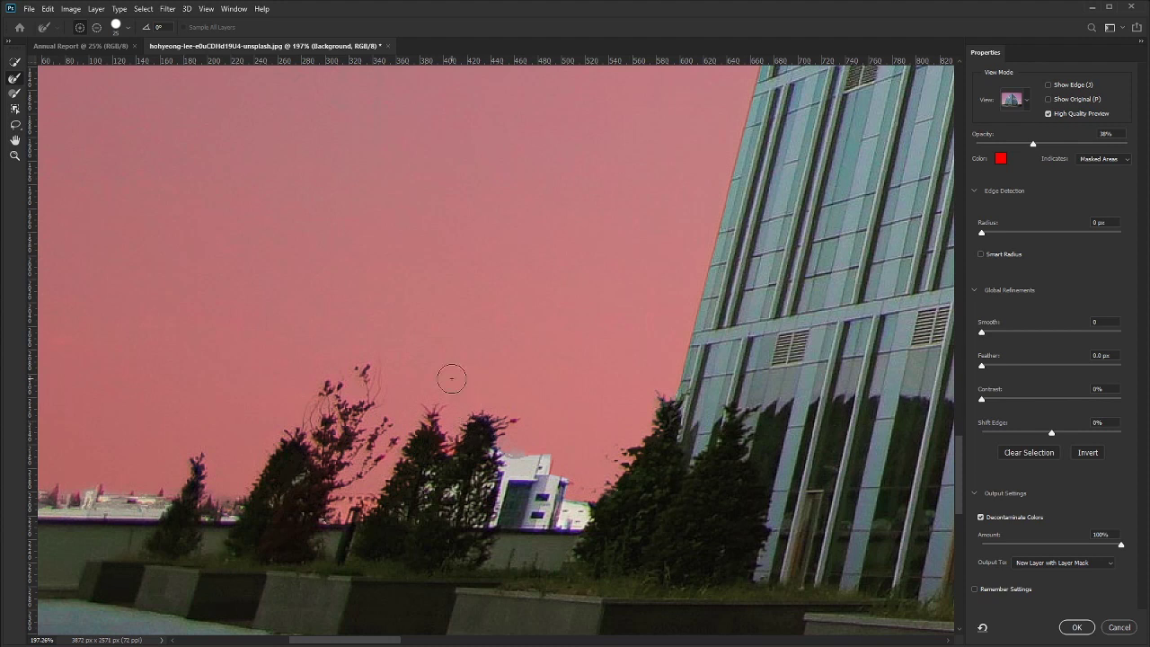
{"action": "left_click", "coordinate": [980, 518]}
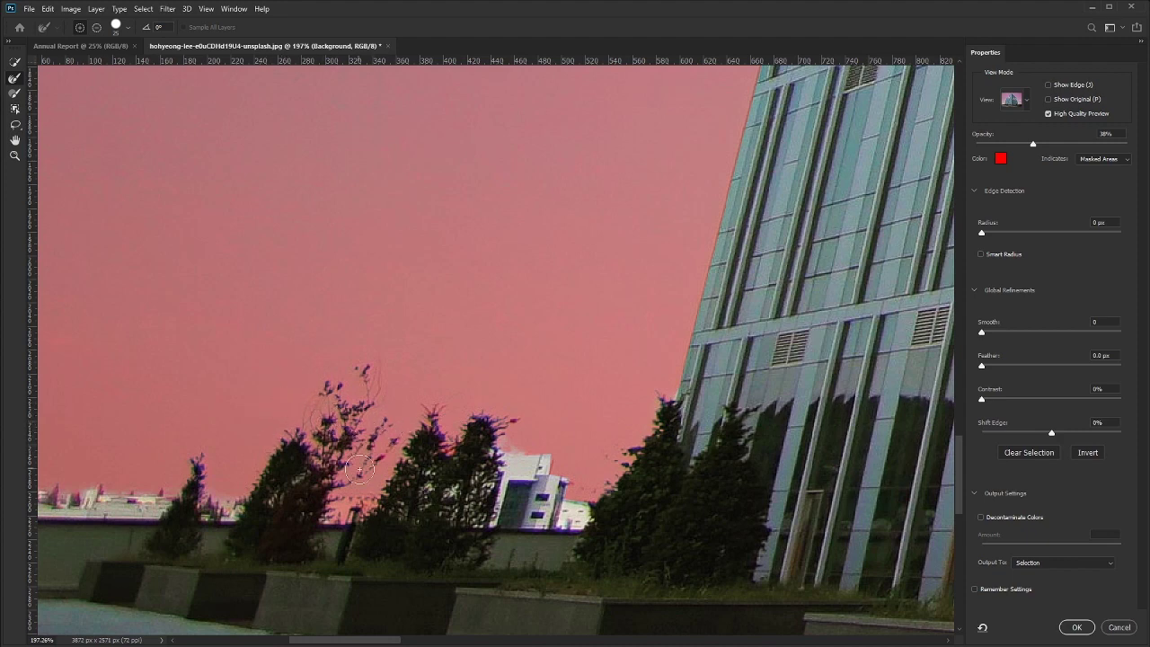
Output the refined selection to a new layer with layer mask, with Decontaminate Colors at 100%.
{"action": "left_click", "coordinate": [981, 517]}
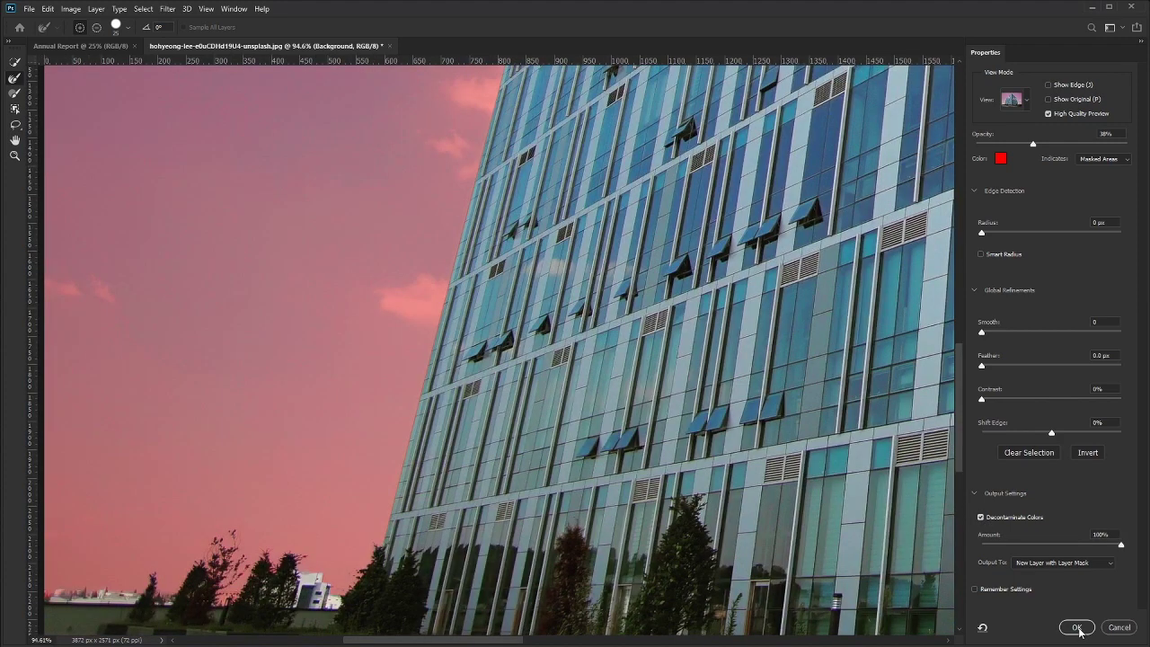
{"action": "left_click", "coordinate": [1077, 627]}
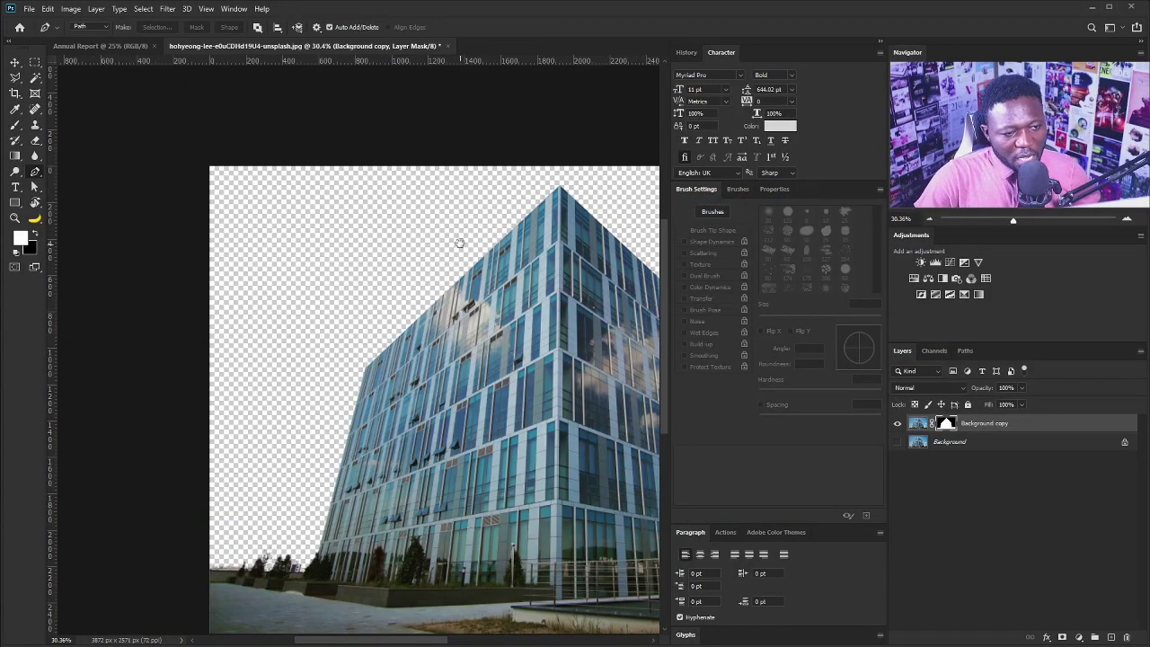
Move the cut-out building layer into the Annual Report document and place it over the lower part of the page.
{"action": "scroll", "coordinate": [449, 287], "scroll_direction": "down", "scroll_amount": 3}
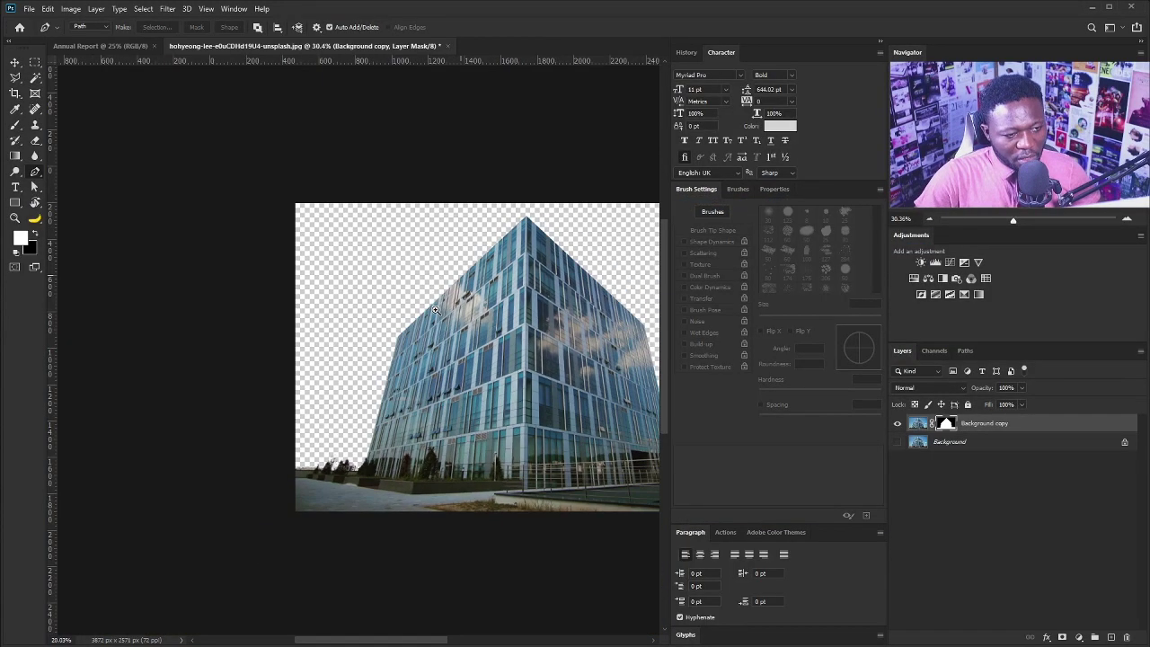
{"action": "left_click_drag", "start_coordinate": [349, 315], "coordinate": [360, 301]}
{"action": "key", "text": "v"}
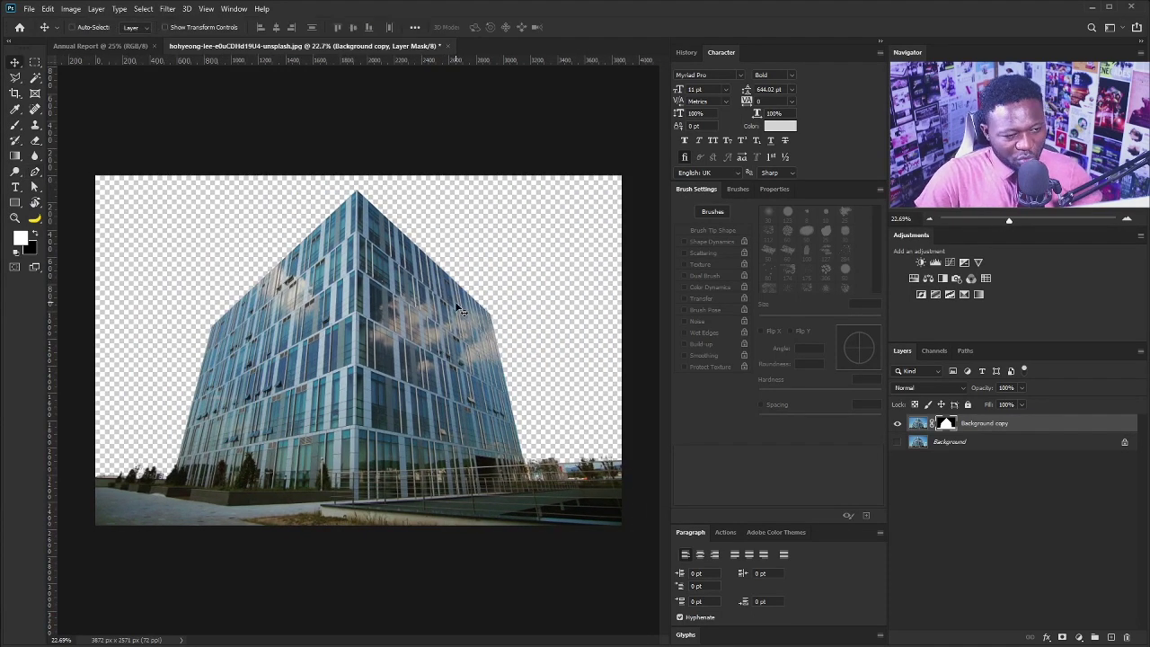
{"action": "left_click_drag", "start_coordinate": [381, 329], "coordinate": [324, 524]}
{"action": "left_click_drag", "start_coordinate": [403, 499], "coordinate": [378, 410]}
{"action": "scroll", "coordinate": [378, 410], "scroll_direction": "up", "scroll_amount": 3}
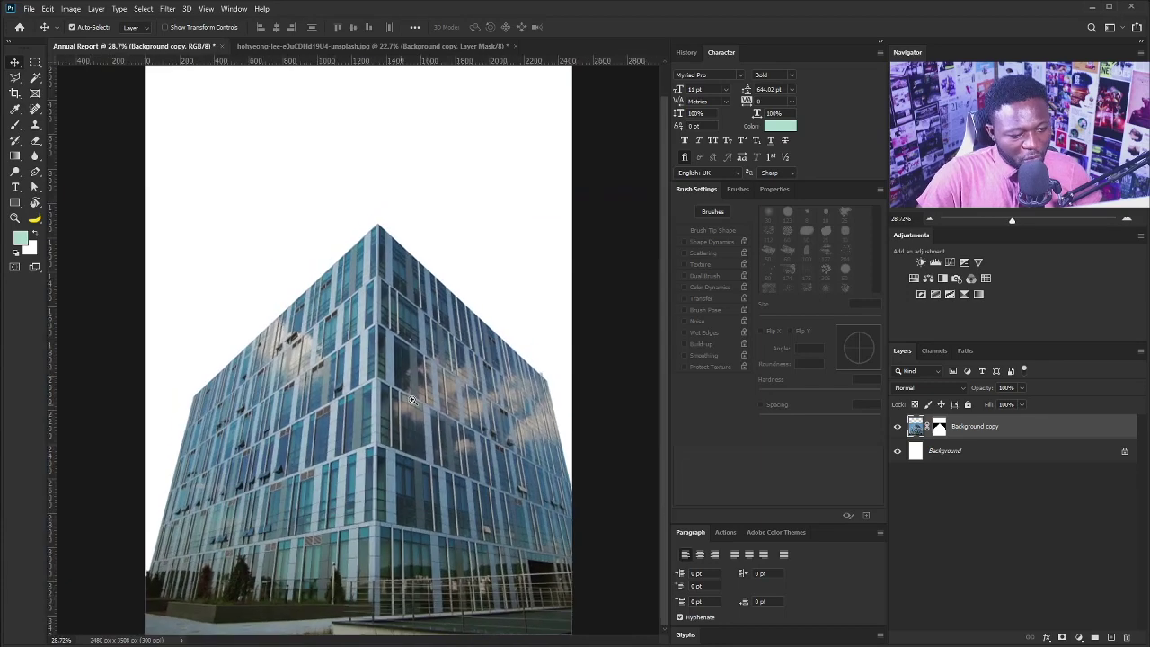
Convert the building layer in the Annual Report document to a smart object.
{"action": "right_click", "coordinate": [972, 428]}
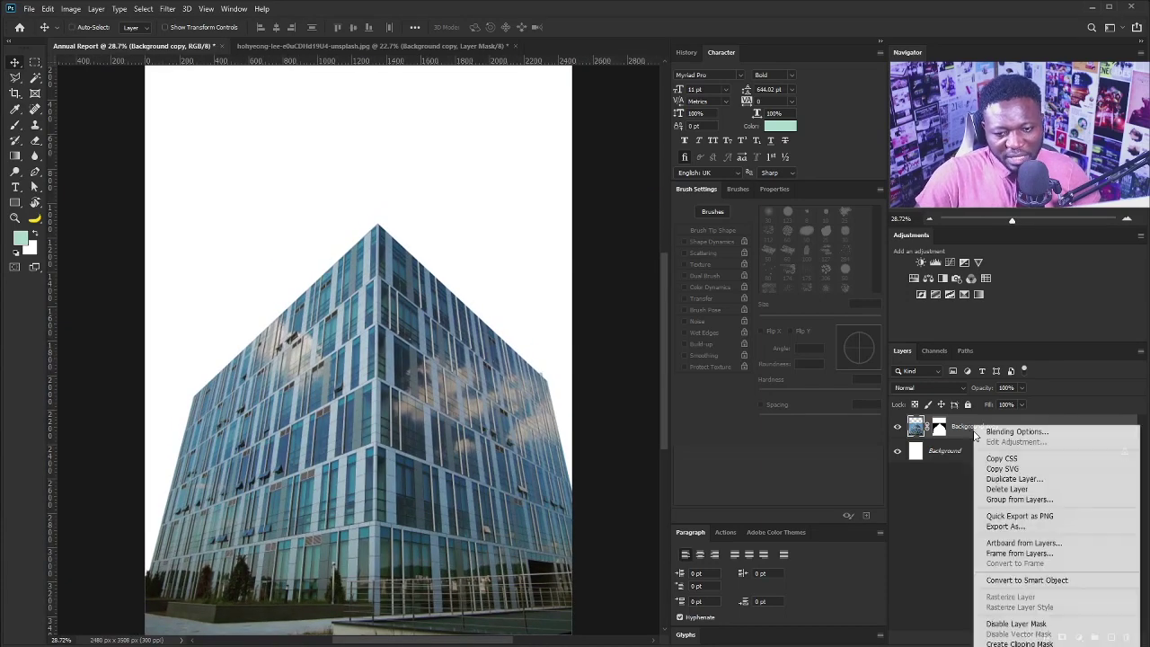
{"action": "left_click", "coordinate": [1060, 458]}
{"action": "left_click", "coordinate": [1021, 579]}
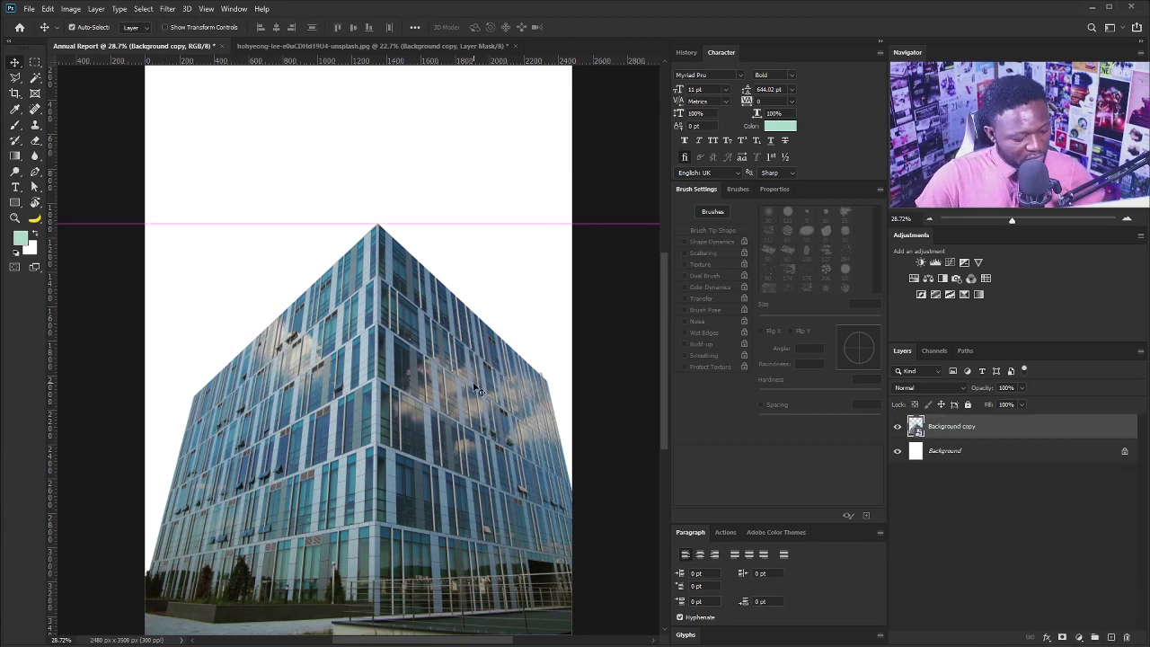
Scale the building down to about 75% and align it with the bottom of the page.
{"action": "key", "text": "ctrl+t"}
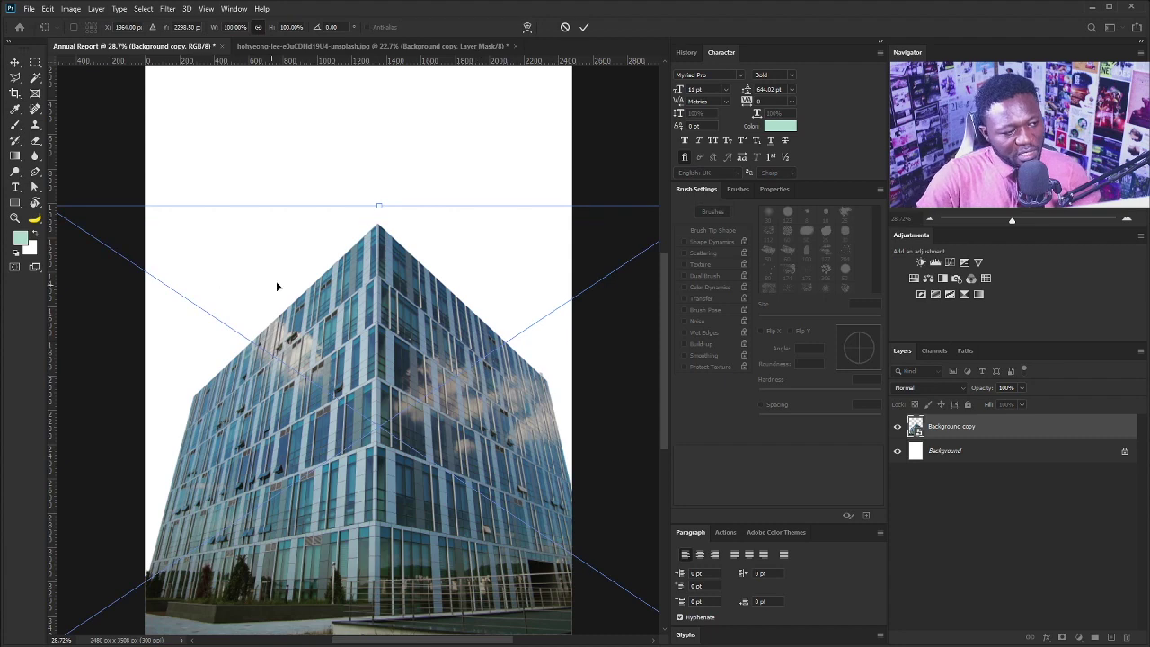
{"action": "left_click_drag", "start_coordinate": [294, 248], "coordinate": [281, 260]}
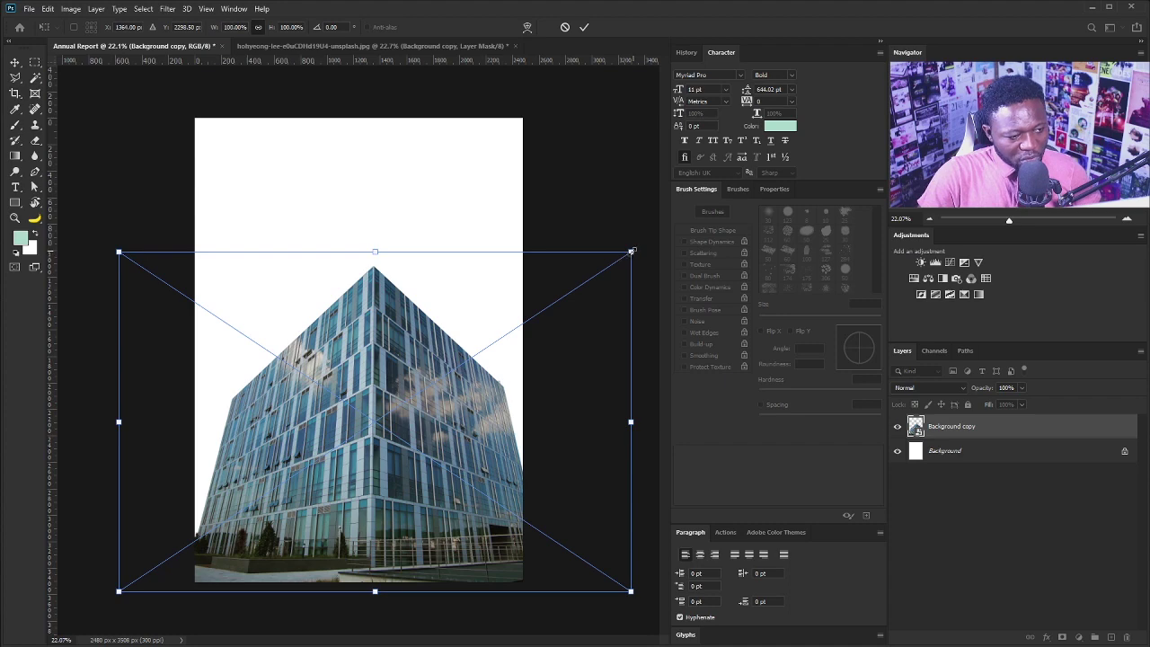
{"action": "left_click_drag", "start_coordinate": [631, 252], "coordinate": [570, 299]}
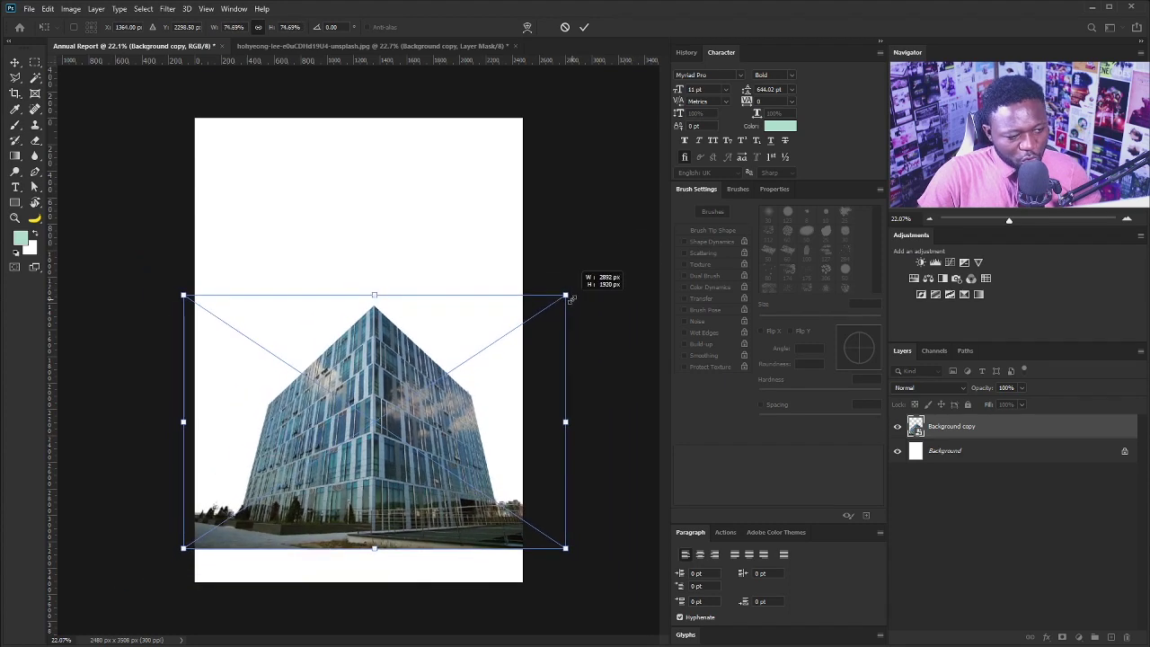
{"action": "left_click_drag", "start_coordinate": [373, 409], "coordinate": [412, 468]}
{"action": "left_click_drag", "start_coordinate": [500, 401], "coordinate": [502, 388]}
{"action": "key", "text": "Return"}
{"action": "key", "text": "ctrl+0"}
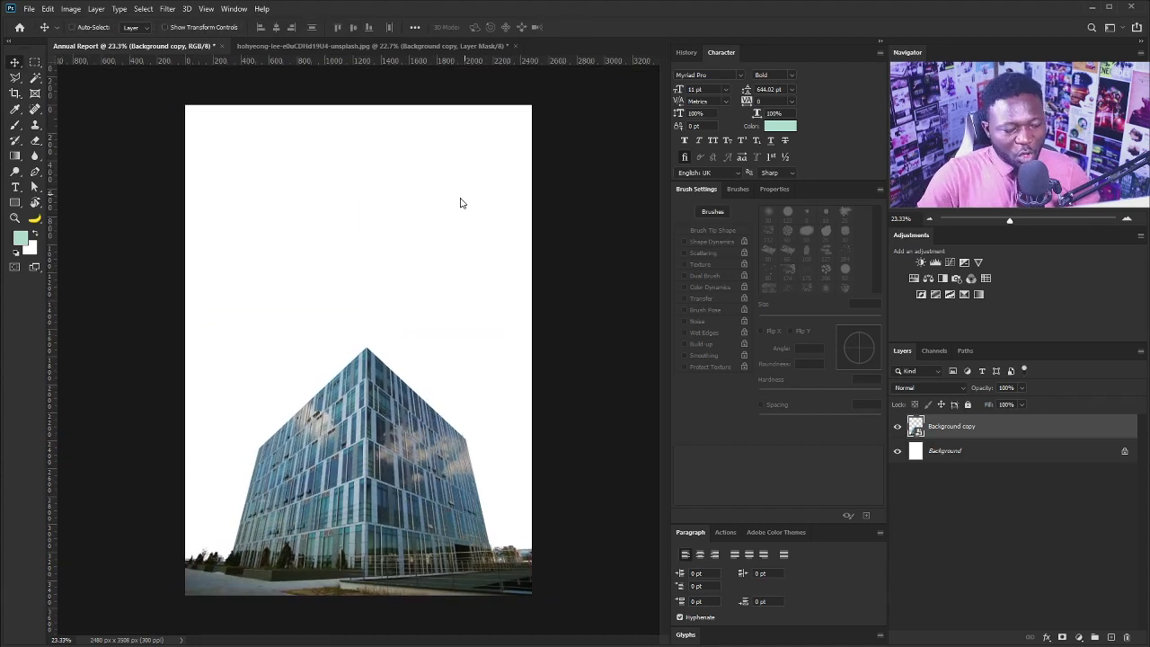
Place the Company_Color swatch image in the page's upper-right corner.
{"action": "left_click_drag", "start_coordinate": [364, 326], "coordinate": [498, 138]}
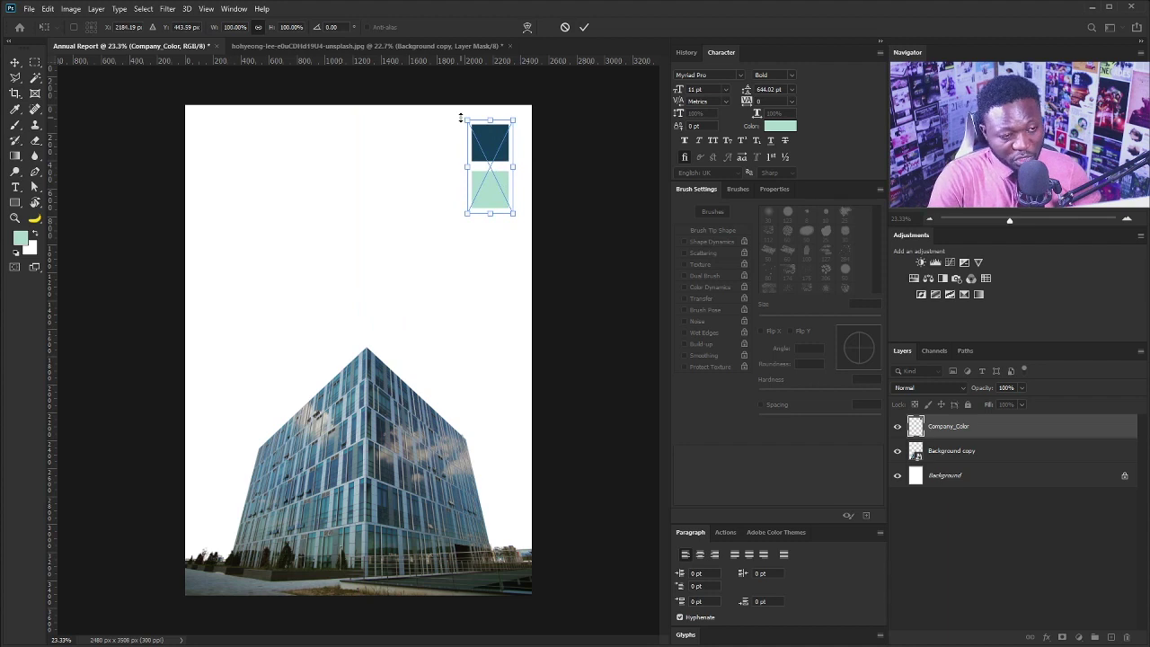
{"action": "key", "text": "Return"}
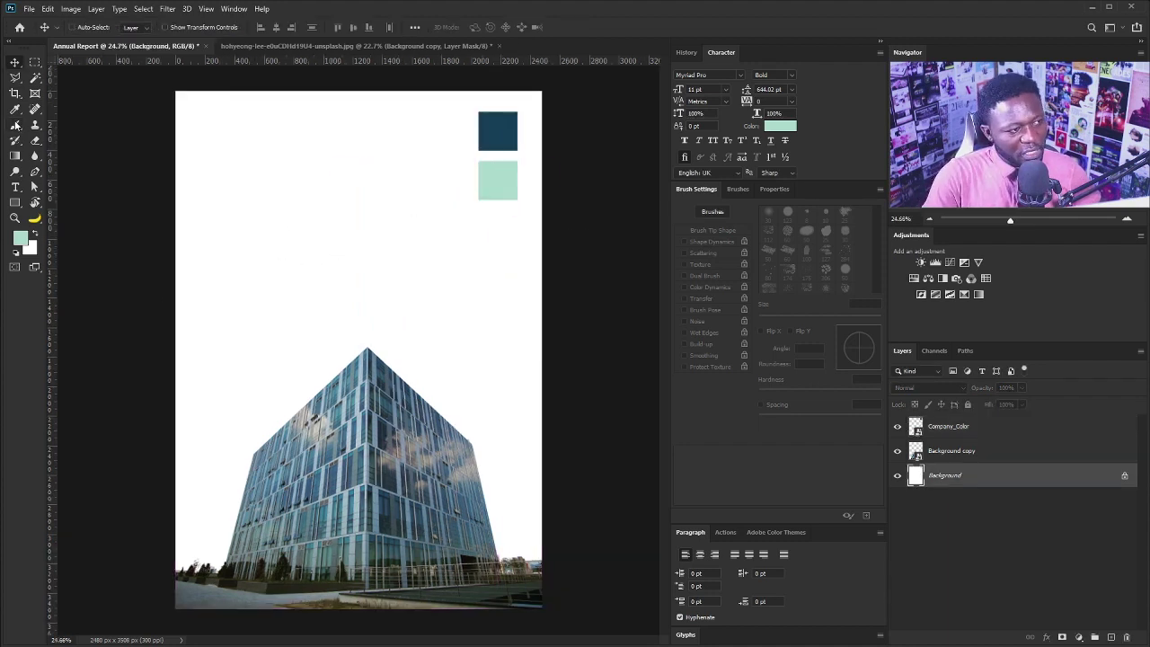
Add a layer named BG1 above the Background and fill it with the dark blue sampled from the company swatch.
{"action": "left_click", "coordinate": [15, 110]}
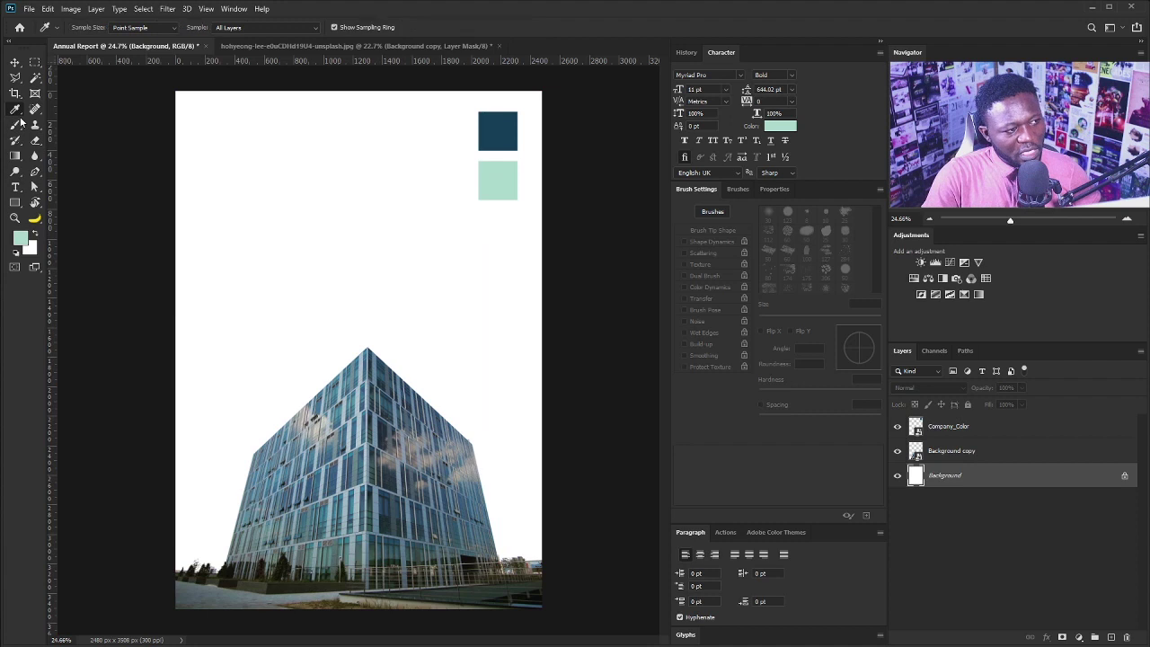
{"action": "left_click", "coordinate": [500, 131]}
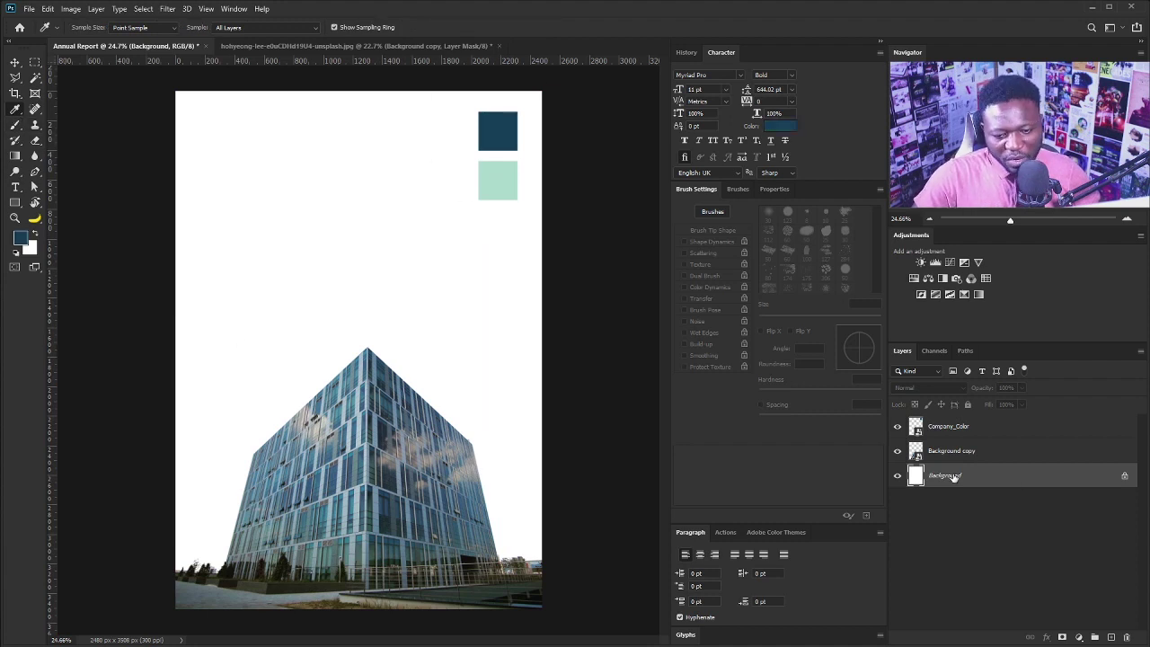
{"action": "left_click", "coordinate": [1112, 638], "text": "alt"}
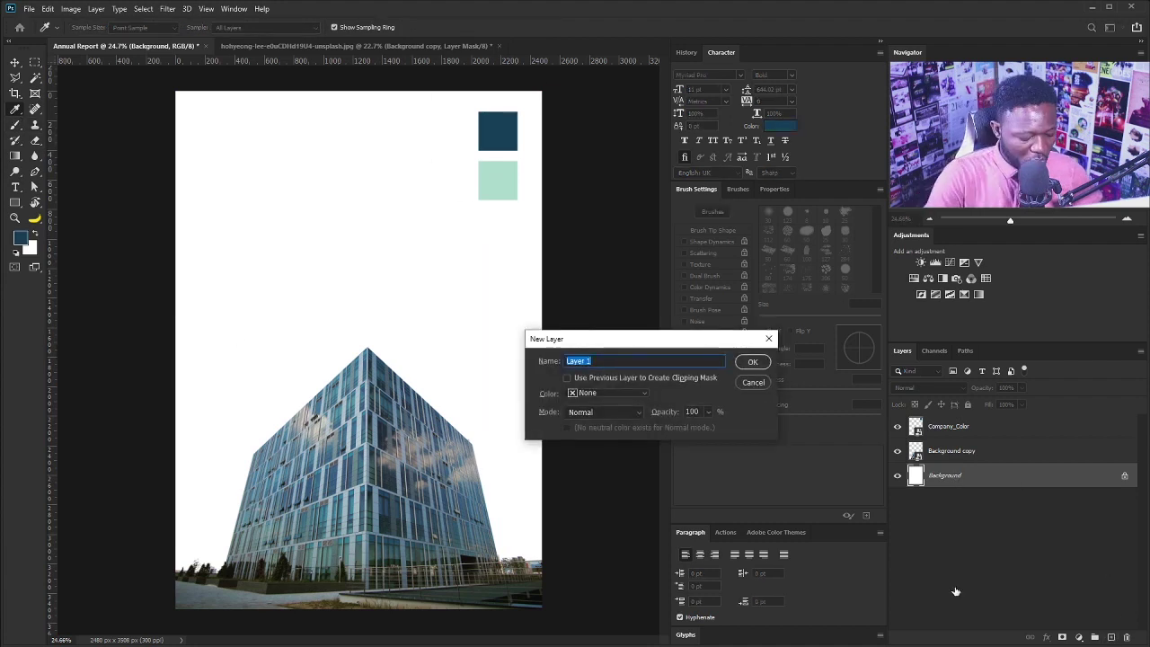
{"action": "type", "text": "BG1"}
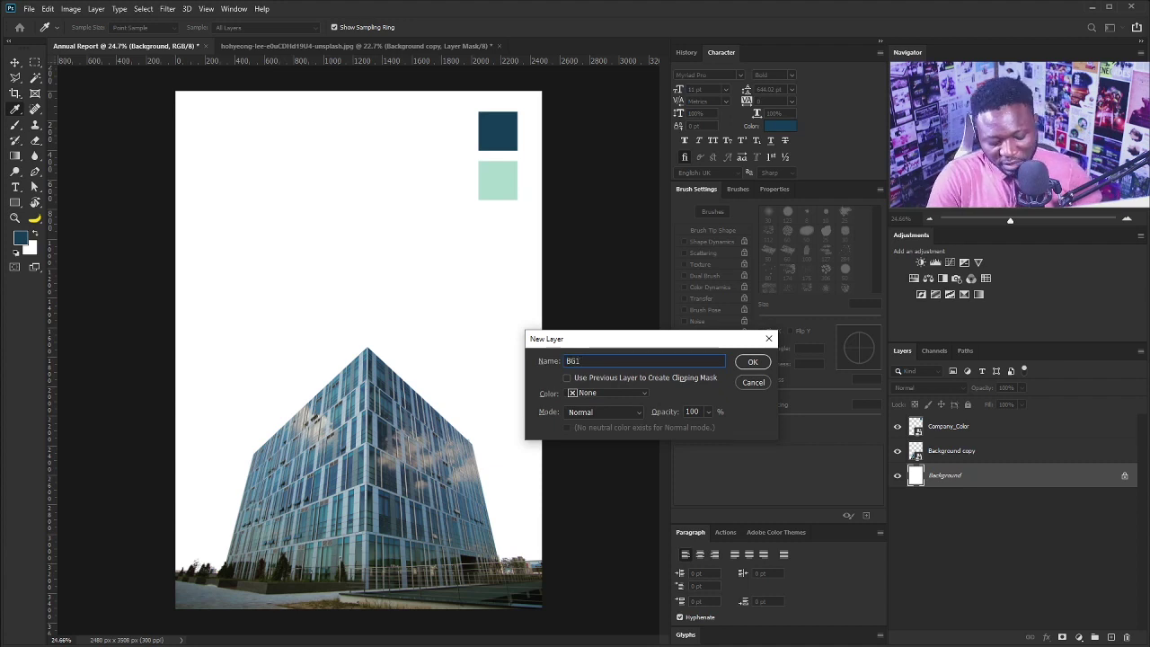
{"action": "key", "text": "Return"}
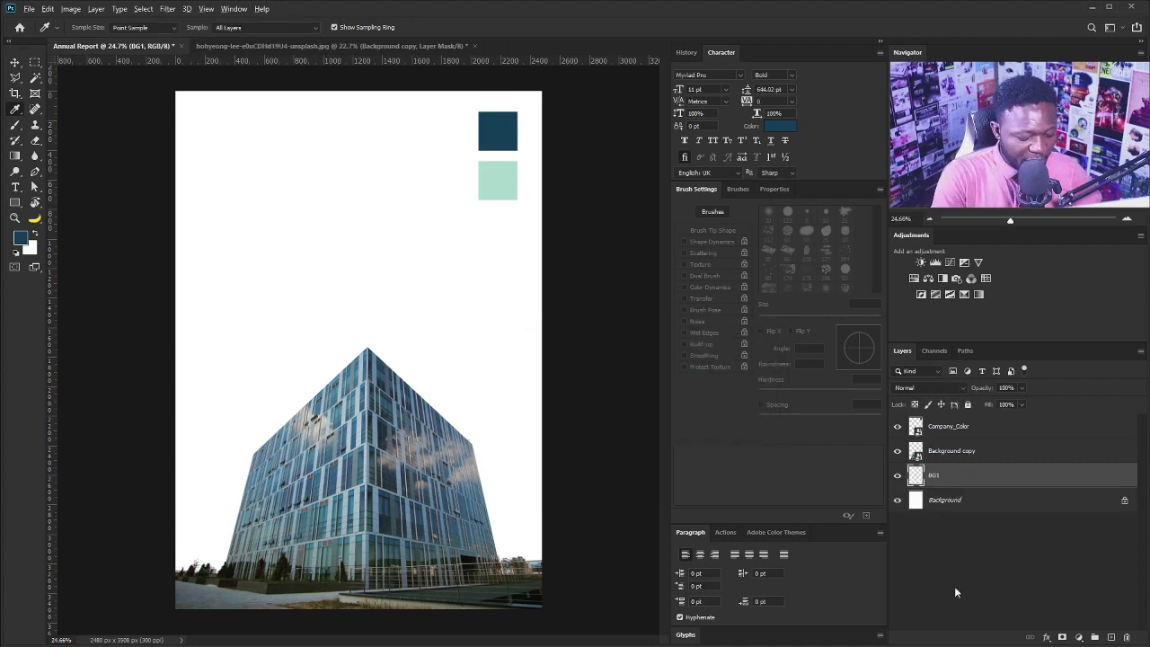
{"action": "key", "text": "alt+BackSpace"}
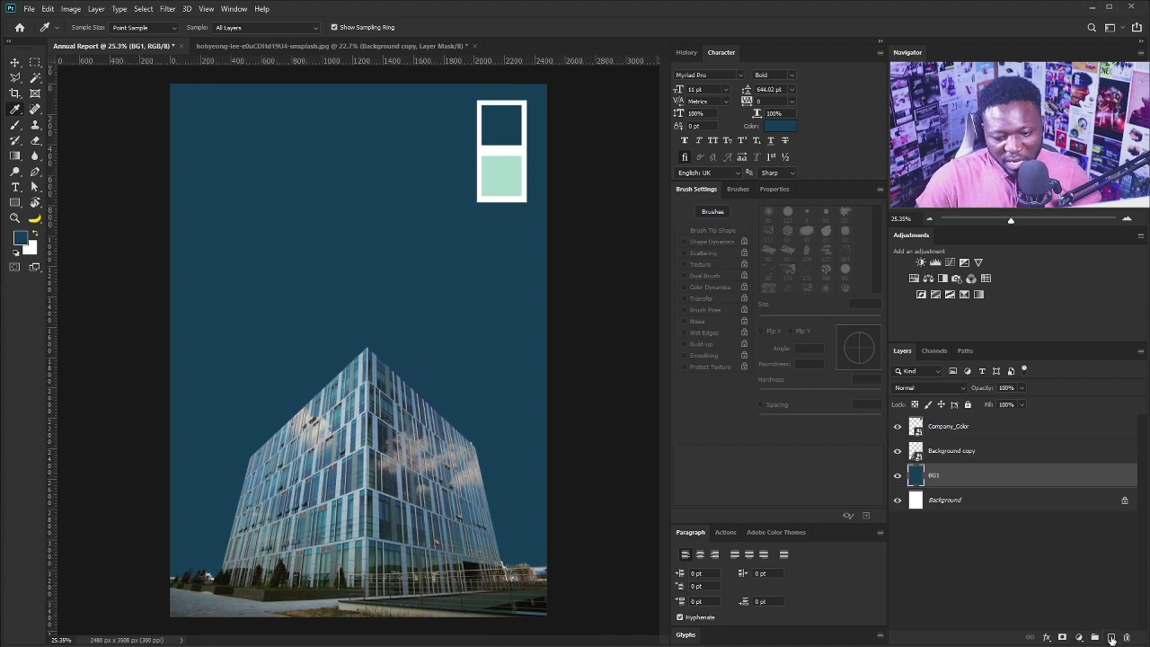
Add a layer named BG2 above BG1 and sample the mint green swatch as the foreground colour.
{"action": "left_click", "coordinate": [1111, 638], "text": "alt"}
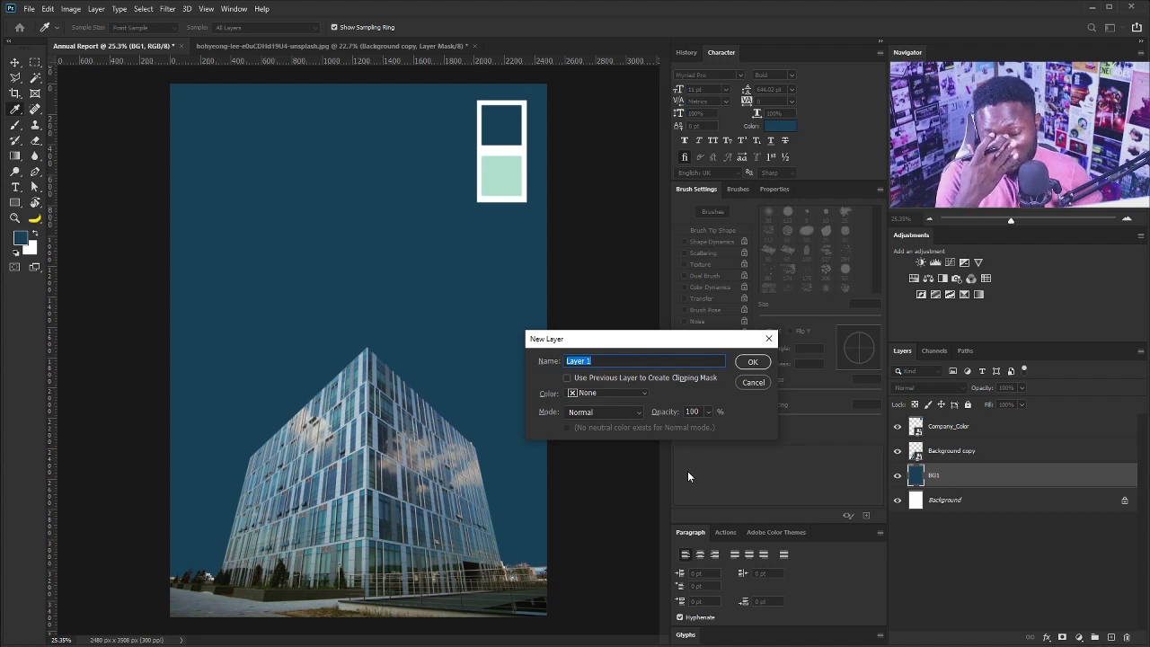
{"action": "type", "text": "BG2"}
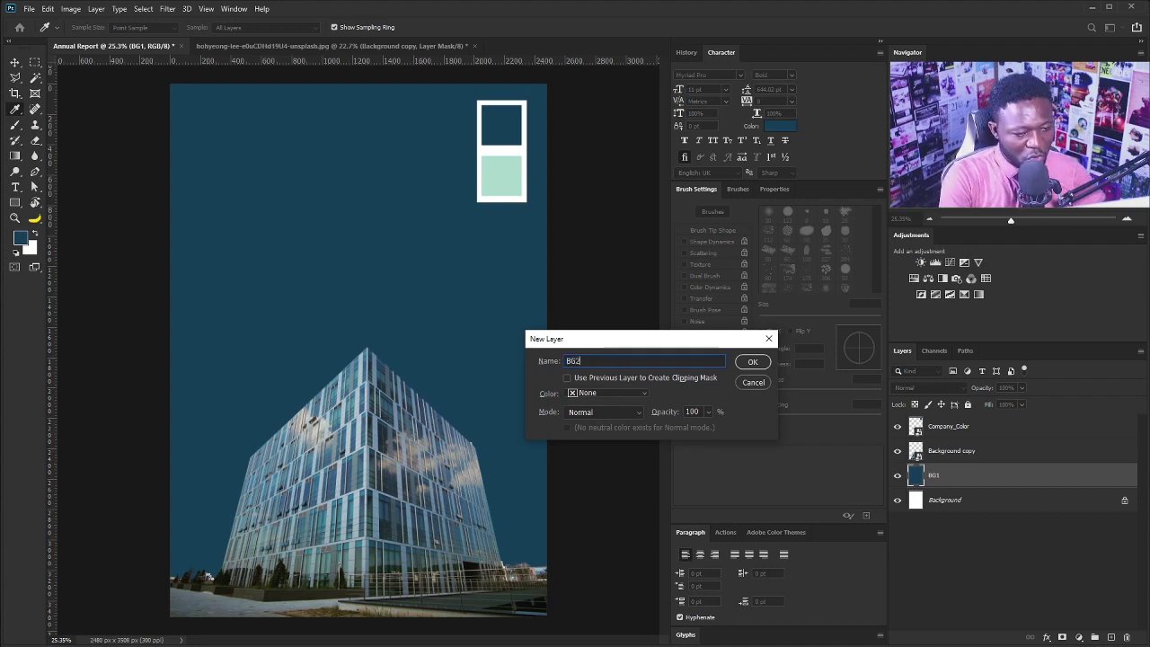
{"action": "key", "text": "Return"}
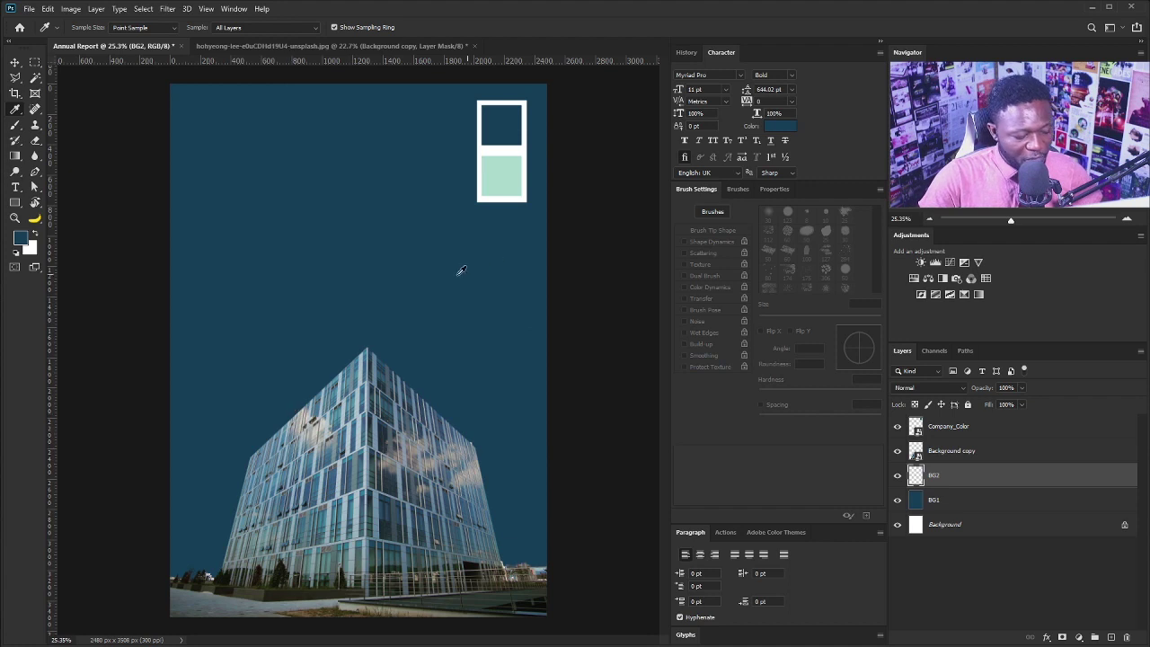
{"action": "left_click", "coordinate": [506, 168]}
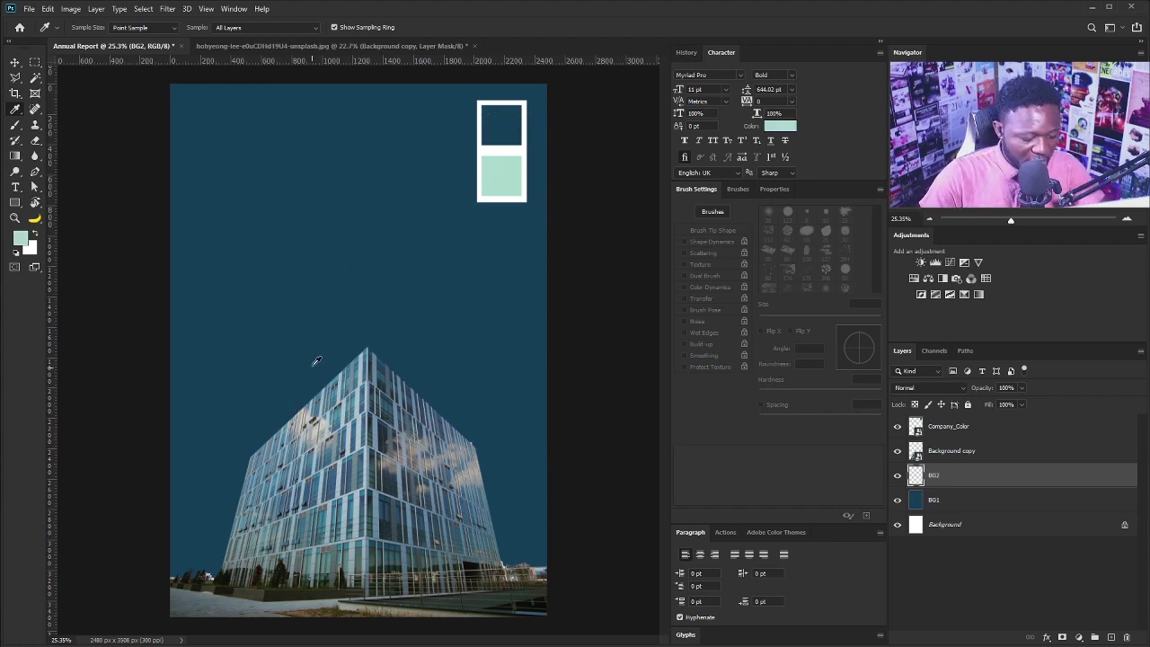
Set up a soft round brush and enlarge it to about 1800 px for painting on BG2.
{"action": "key", "text": "b"}
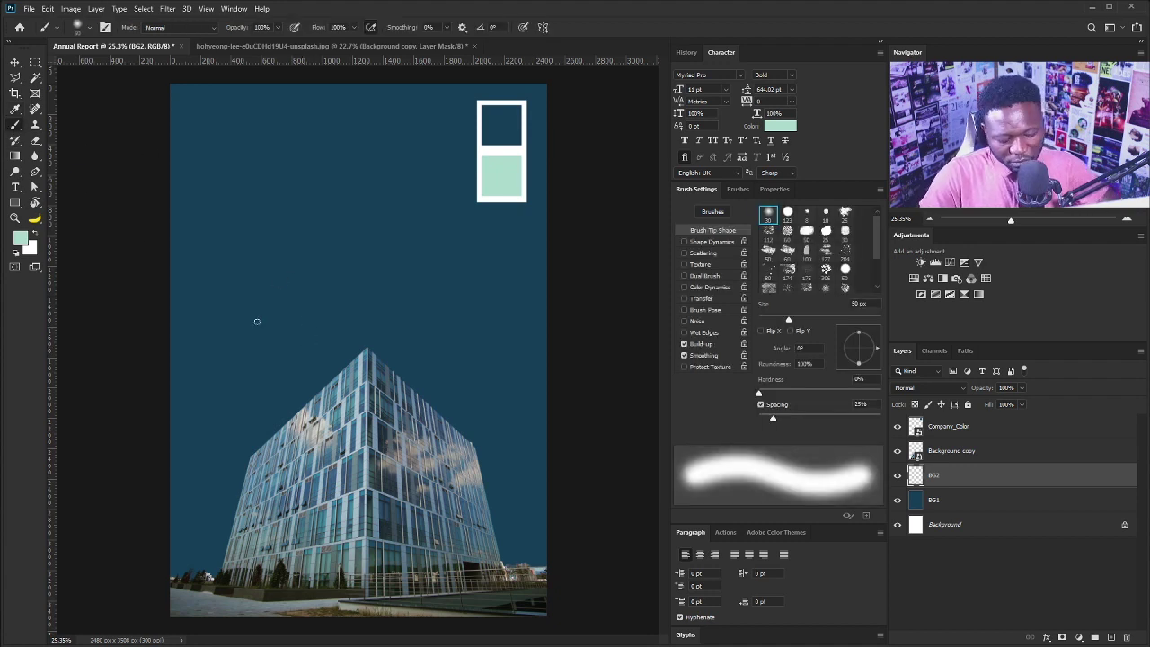
{"action": "key", "text": "bracketright"}
{"action": "key", "text": "bracketright"}
{"action": "key", "text": "bracketright"}
{"action": "key", "text": "bracketright"}
{"action": "key", "text": "bracketright"}
{"action": "key", "text": "bracketright"}
{"action": "key", "text": "bracketright"}
{"action": "key", "text": "bracketright"}
{"action": "key", "text": "bracketright"}
{"action": "key", "text": "bracketright"}
{"action": "key", "text": "bracketright"}
{"action": "key", "text": "bracketright"}
{"action": "key", "text": "bracketright"}
{"action": "key", "text": "bracketright"}
{"action": "key", "text": "bracketright"}
{"action": "key", "text": "bracketright"}
{"action": "key", "text": "bracketright"}
{"action": "key", "text": "bracketright"}
{"action": "key", "text": "bracketright"}
{"action": "key", "text": "bracketright"}
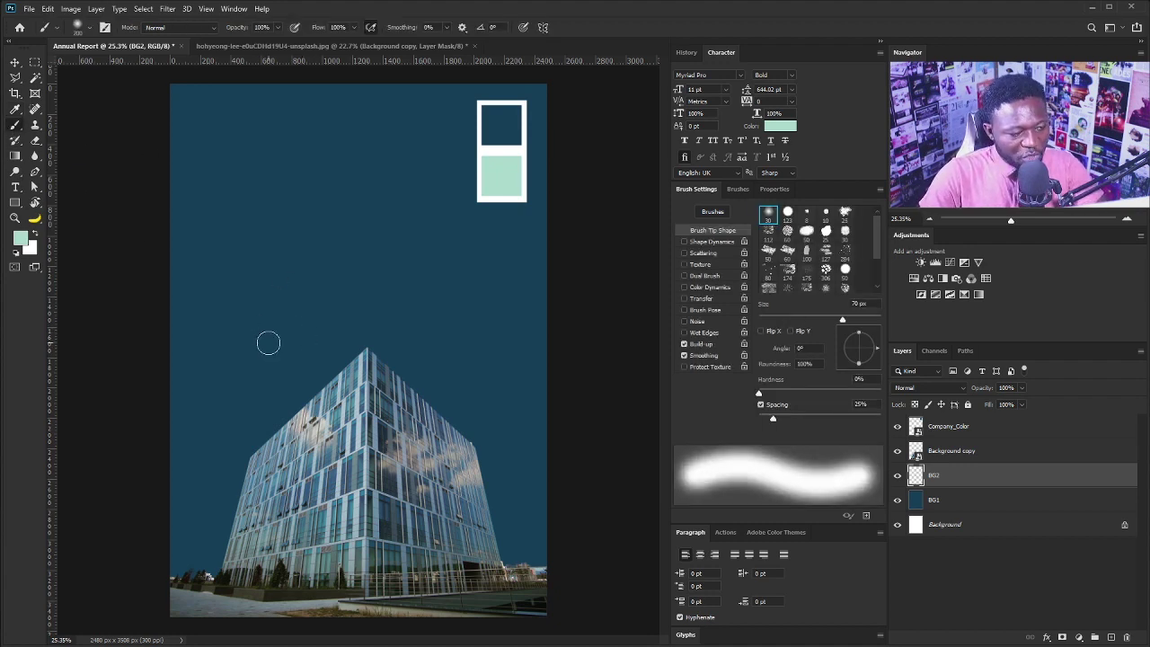
{"action": "key", "text": "bracketright"}
{"action": "key", "text": "bracketright"}
{"action": "key", "text": "bracketright"}
{"action": "key", "text": "bracketright"}
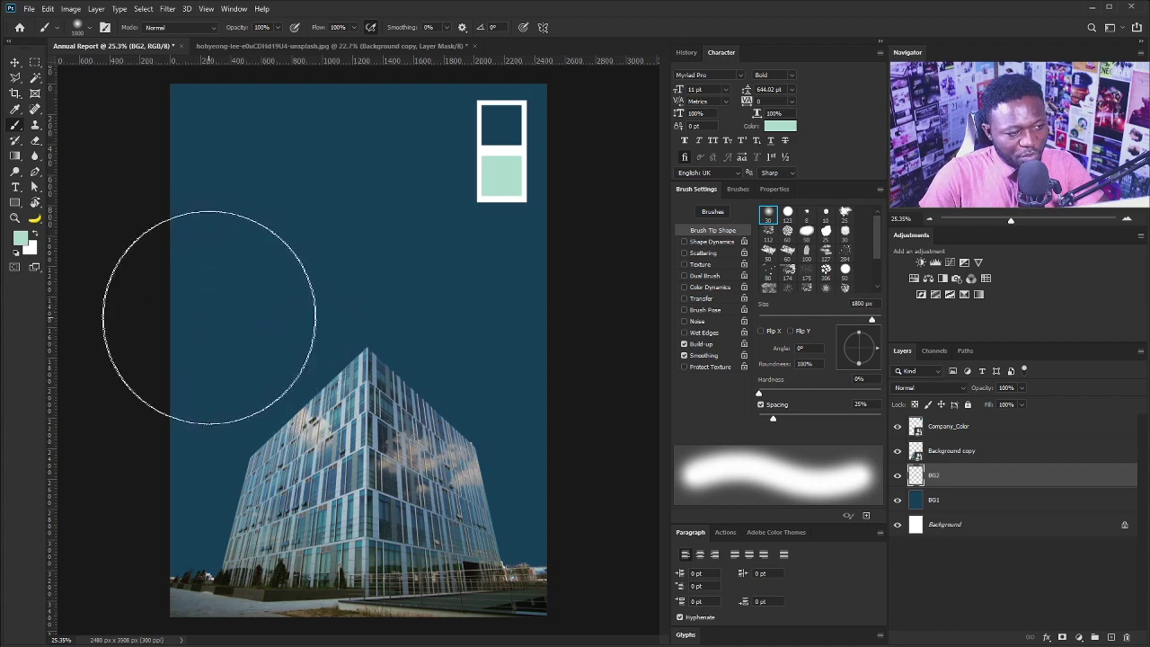
Try painting a mint green glow down the page's left side on BG2, then undo the strokes.
{"action": "mouse_move", "coordinate": [144, 231]}
{"action": "left_mouse_down"}
{"action": "mouse_move", "coordinate": [159, 457]}
{"action": "mouse_move", "coordinate": [174, 520]}
{"action": "mouse_move", "coordinate": [198, 543]}
{"action": "left_mouse_up"}
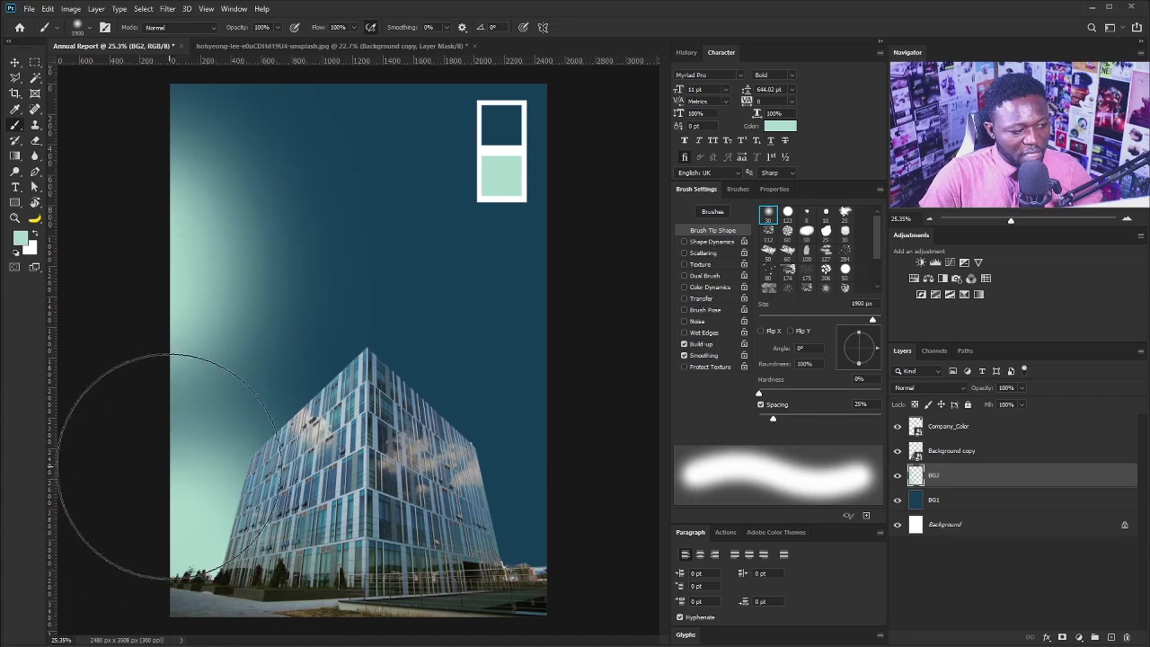
{"action": "key", "text": "ctrl+z"}
{"action": "key", "text": "ctrl+z"}
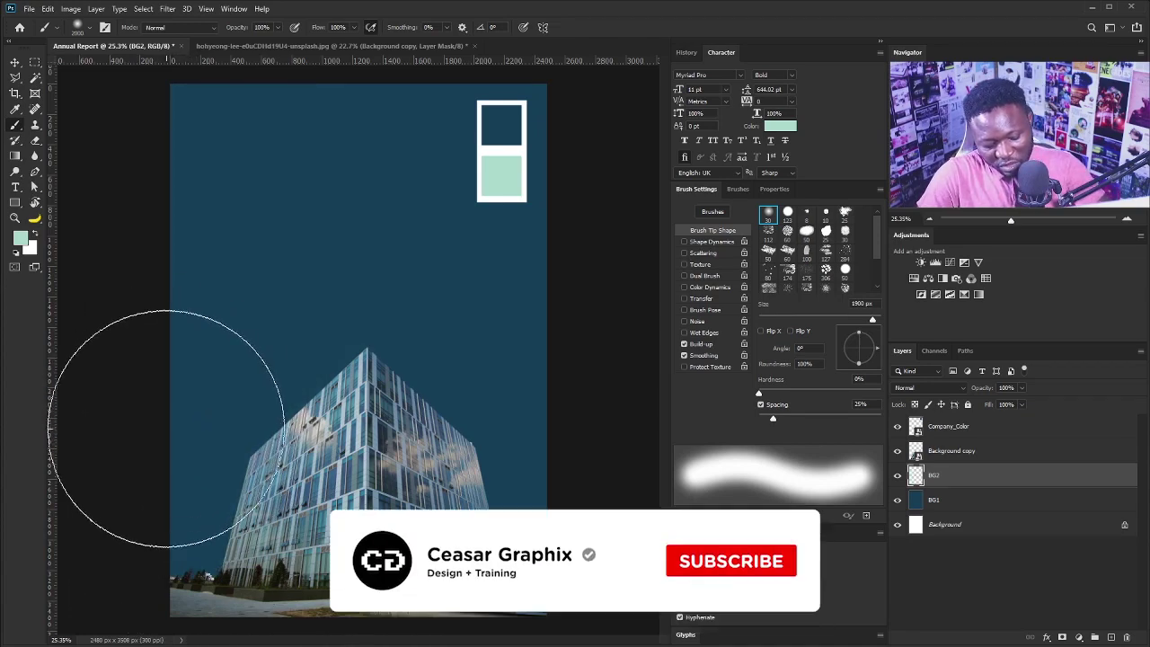
Paint a soft mint green glow beside the building's lower left on BG2 with a 2300 px brush.
{"action": "key", "text": "bracketright"}
{"action": "key", "text": "bracketright"}
{"action": "key", "text": "bracketright"}
{"action": "key", "text": "bracketright"}
{"action": "left_click_drag", "start_coordinate": [346, 265], "coordinate": [308, 308]}
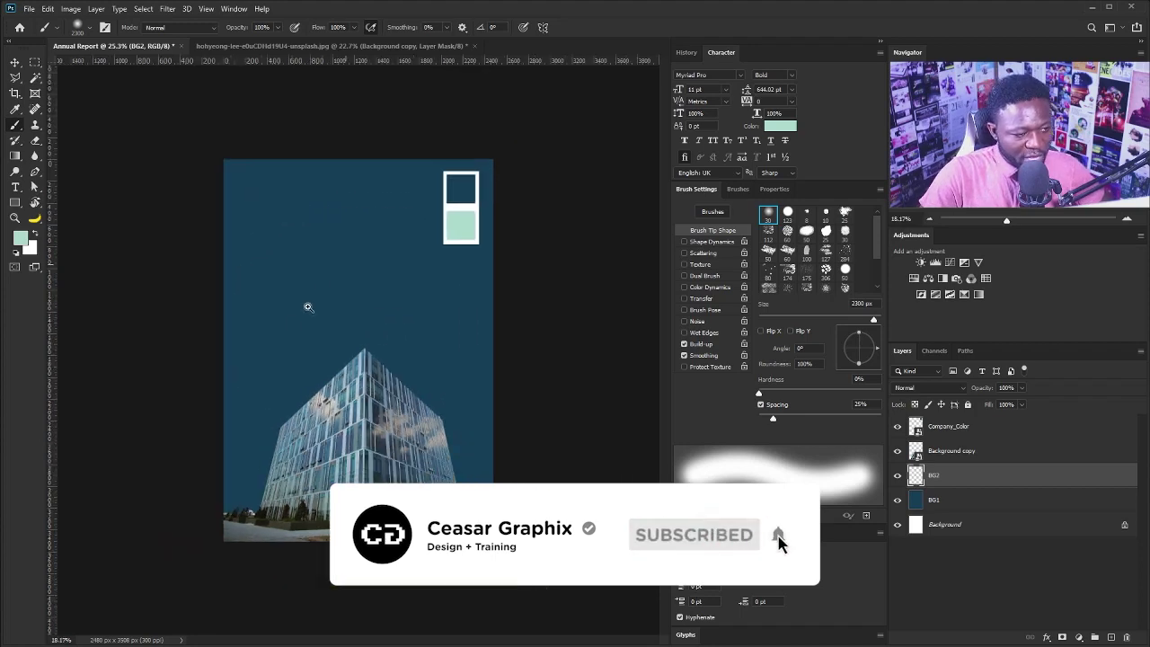
{"action": "mouse_move", "coordinate": [111, 401]}
{"action": "left_mouse_down"}
{"action": "mouse_move", "coordinate": [174, 543]}
{"action": "mouse_move", "coordinate": [329, 613]}
{"action": "mouse_move", "coordinate": [473, 605]}
{"action": "mouse_move", "coordinate": [449, 621]}
{"action": "mouse_move", "coordinate": [405, 620]}
{"action": "left_mouse_up"}
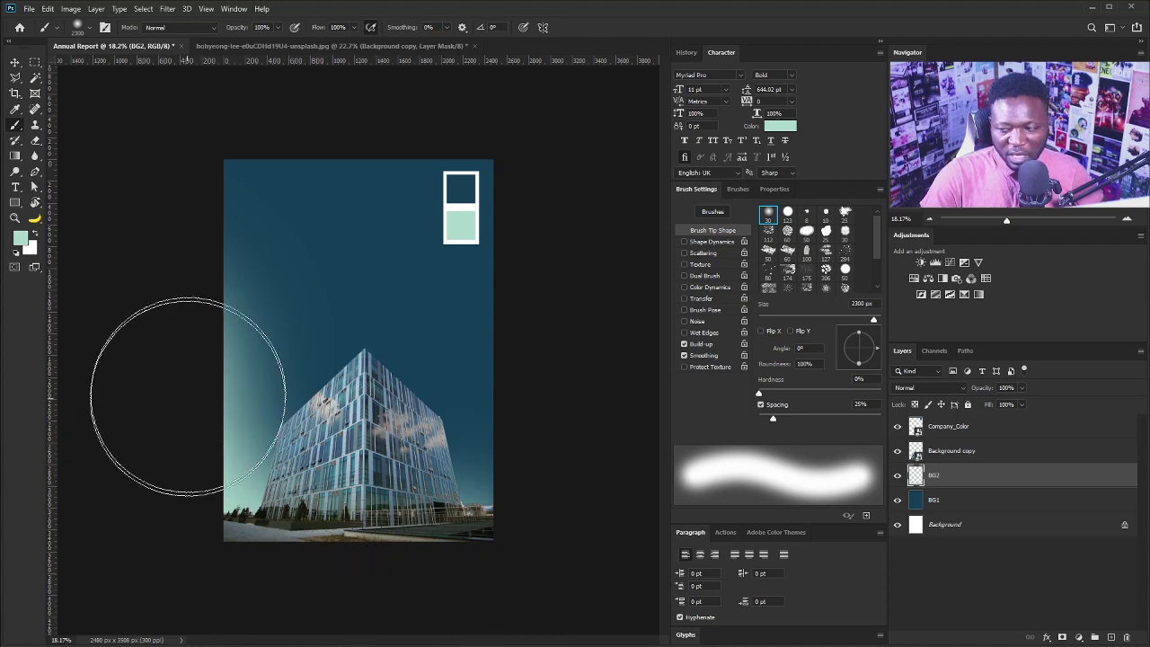
Extend the mint green glow up the page's left side on BG2 with a 3200 px soft brush.
{"action": "key", "text": "bracketright"}
{"action": "key", "text": "bracketright"}
{"action": "key", "text": "bracketright"}
{"action": "key", "text": "bracketright"}
{"action": "key", "text": "bracketright"}
{"action": "key", "text": "bracketright"}
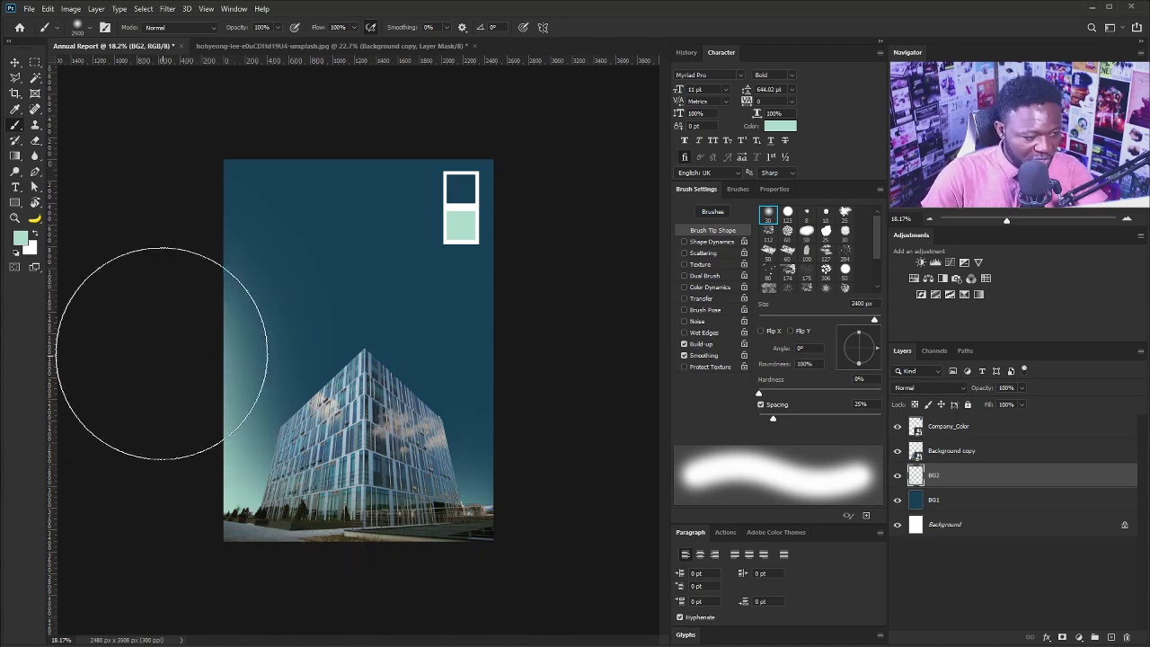
{"action": "key", "text": "bracketright"}
{"action": "key", "text": "bracketright"}
{"action": "key", "text": "bracketright"}
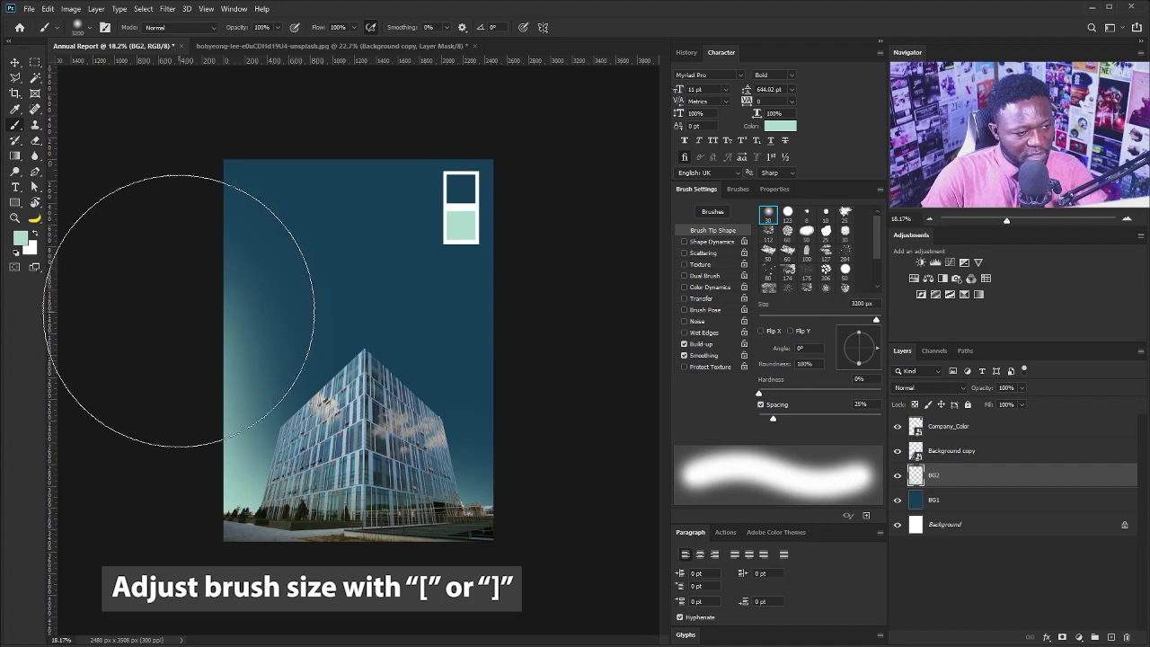
{"action": "mouse_move", "coordinate": [145, 306]}
{"action": "left_mouse_down"}
{"action": "mouse_move", "coordinate": [151, 288]}
{"action": "mouse_move", "coordinate": [171, 326]}
{"action": "mouse_move", "coordinate": [168, 381]}
{"action": "left_mouse_up"}
{"action": "left_click", "coordinate": [172, 386]}
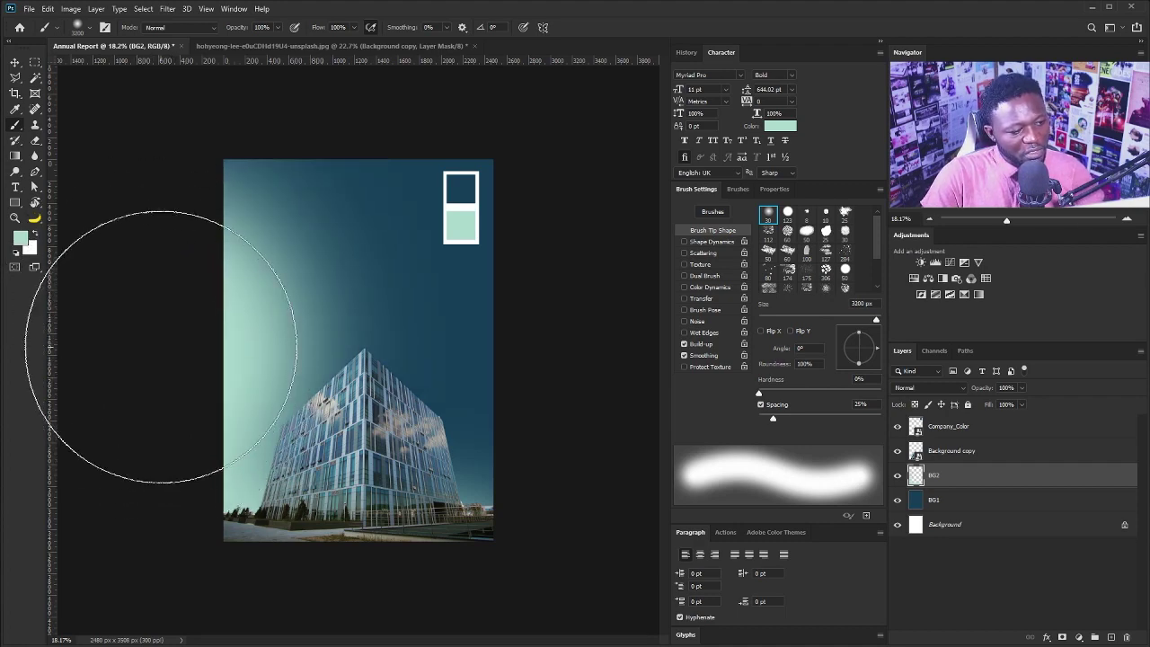
{"action": "left_click", "coordinate": [227, 286], "text": "ctrl"}
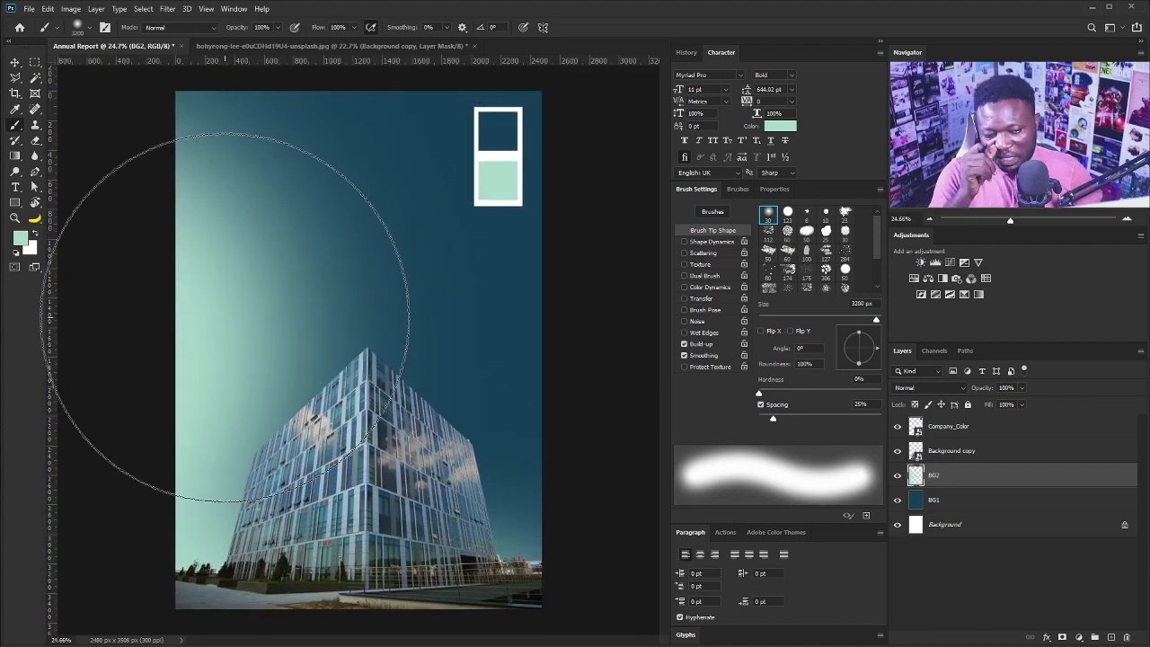
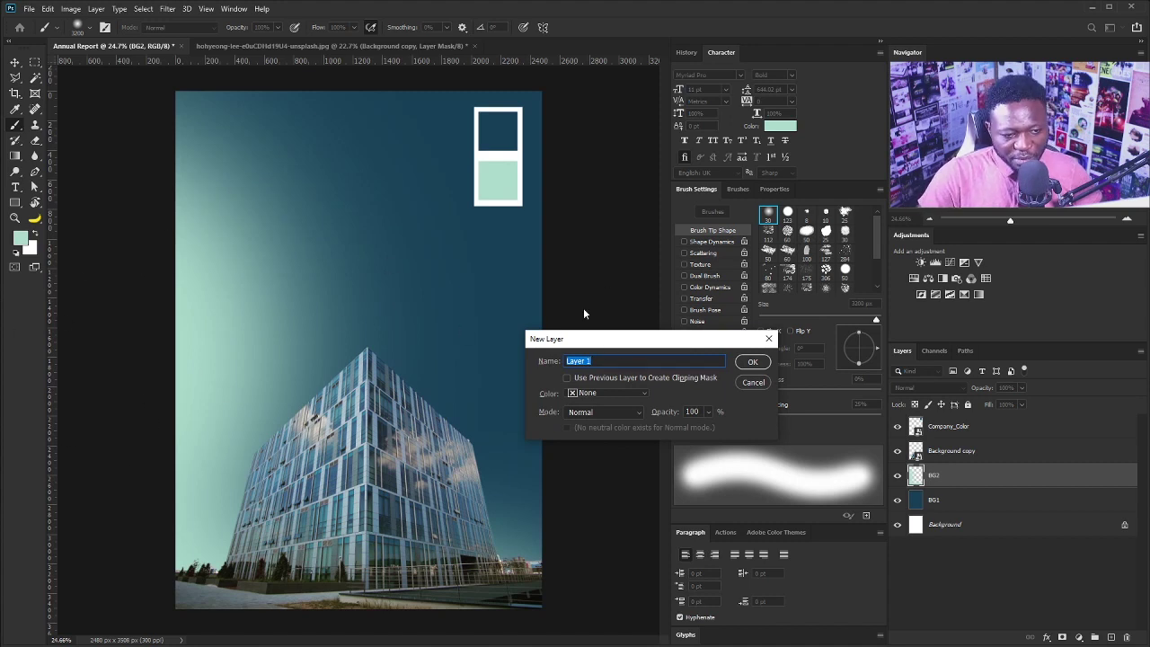
Name the new layer BG3 and set the foreground colour to the lighter mint d0efe3.
{"action": "type", "text": "BG3"}
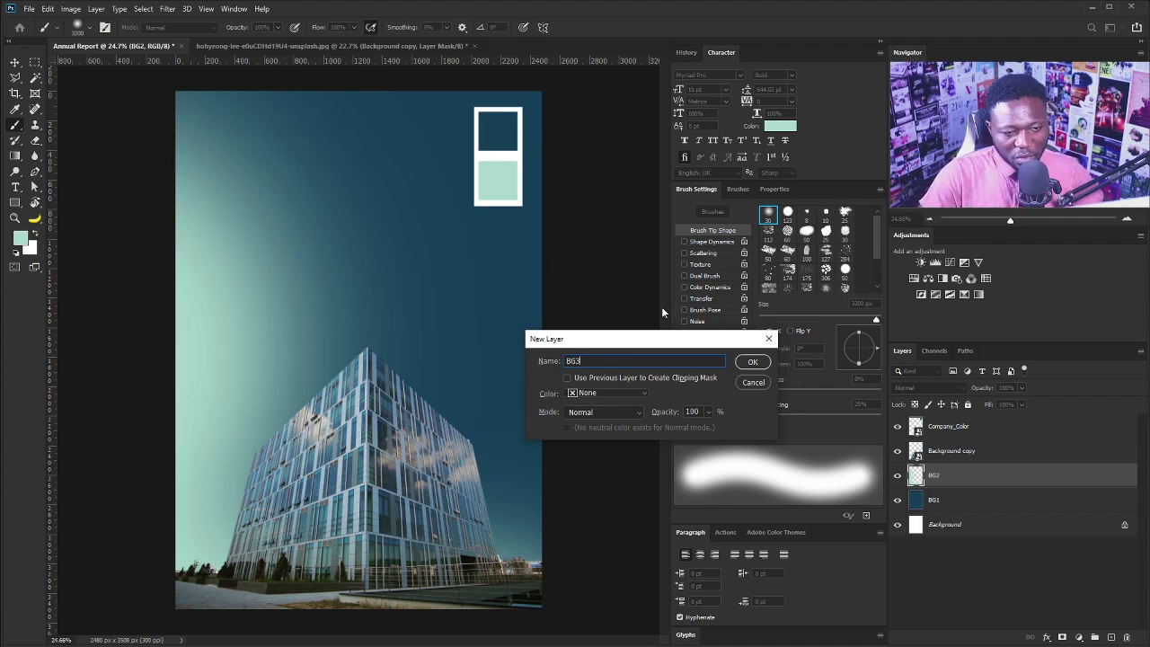
{"action": "left_click", "coordinate": [751, 362]}
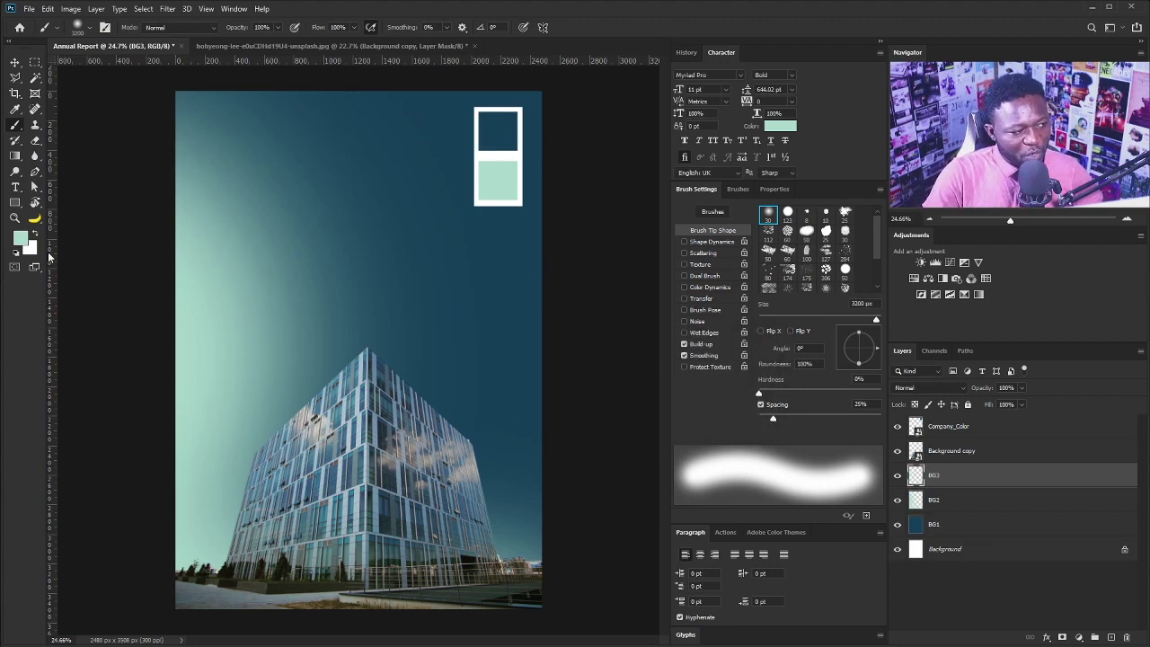
{"action": "left_click", "coordinate": [21, 237]}
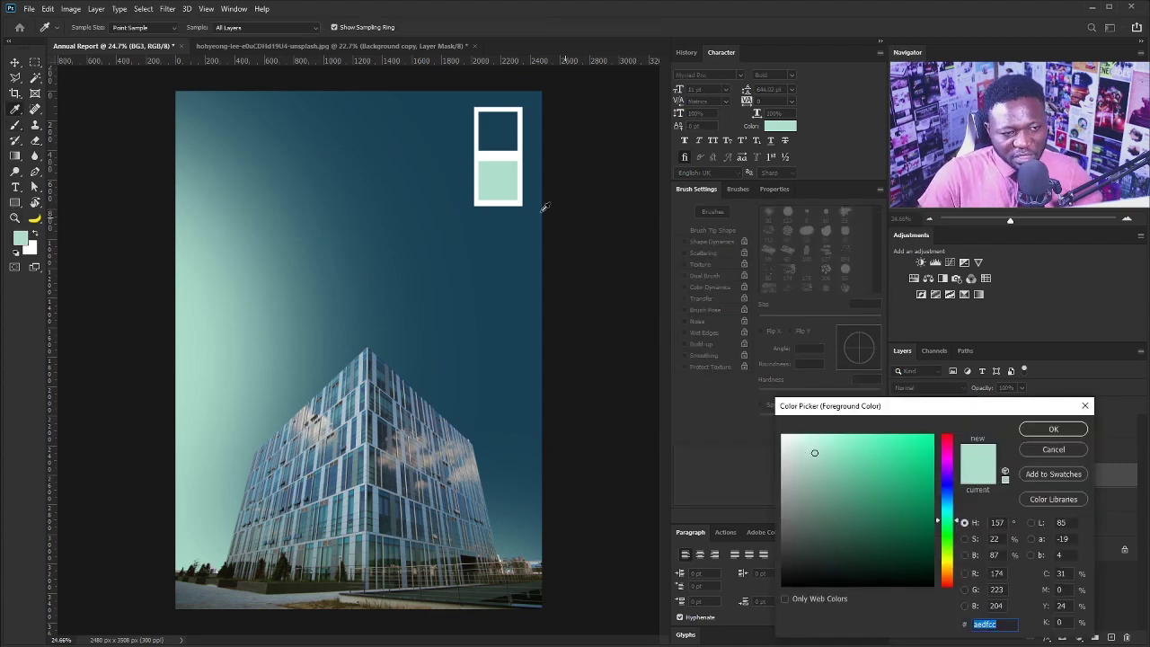
{"action": "type", "text": "cceee1"}
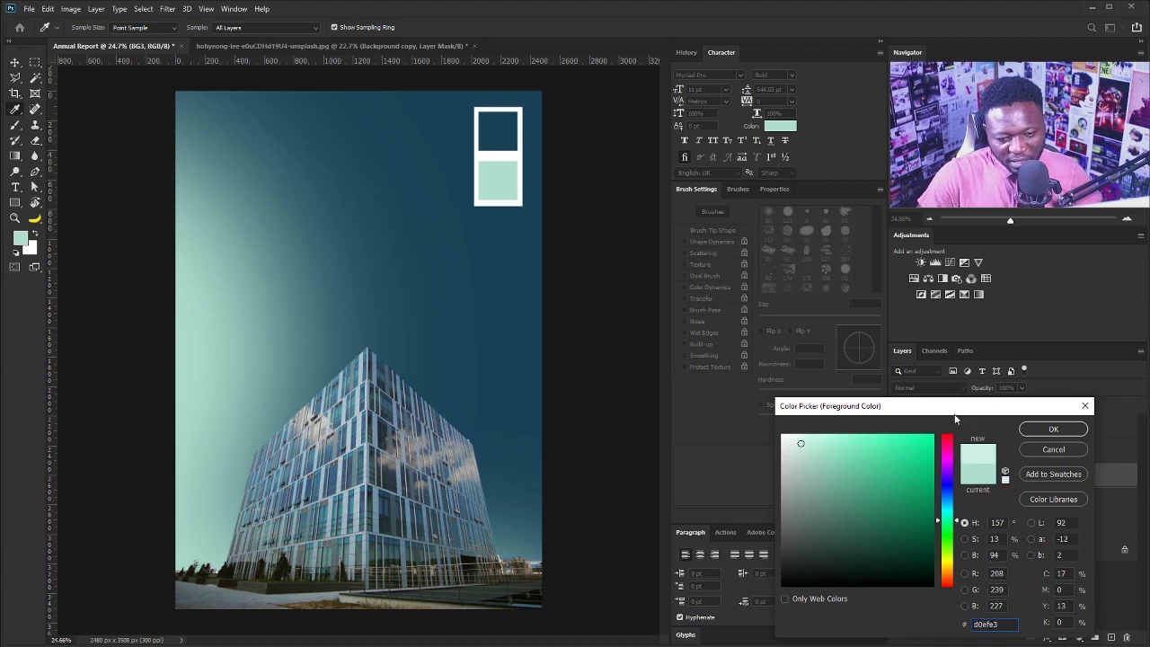
{"action": "left_click", "coordinate": [1059, 428]}
Paint a lighter mint glow along the page's left side on BG3 with a 2100 px soft brush, and hide Company_Color.
{"action": "key", "text": "b"}
{"action": "key", "text": "bracketleft"}
{"action": "key", "text": "bracketleft"}
{"action": "key", "text": "bracketleft"}
{"action": "key", "text": "bracketleft"}
{"action": "key", "text": "bracketleft"}
{"action": "key", "text": "bracketleft"}
{"action": "key", "text": "bracketleft"}
{"action": "key", "text": "bracketleft"}
{"action": "key", "text": "bracketleft"}
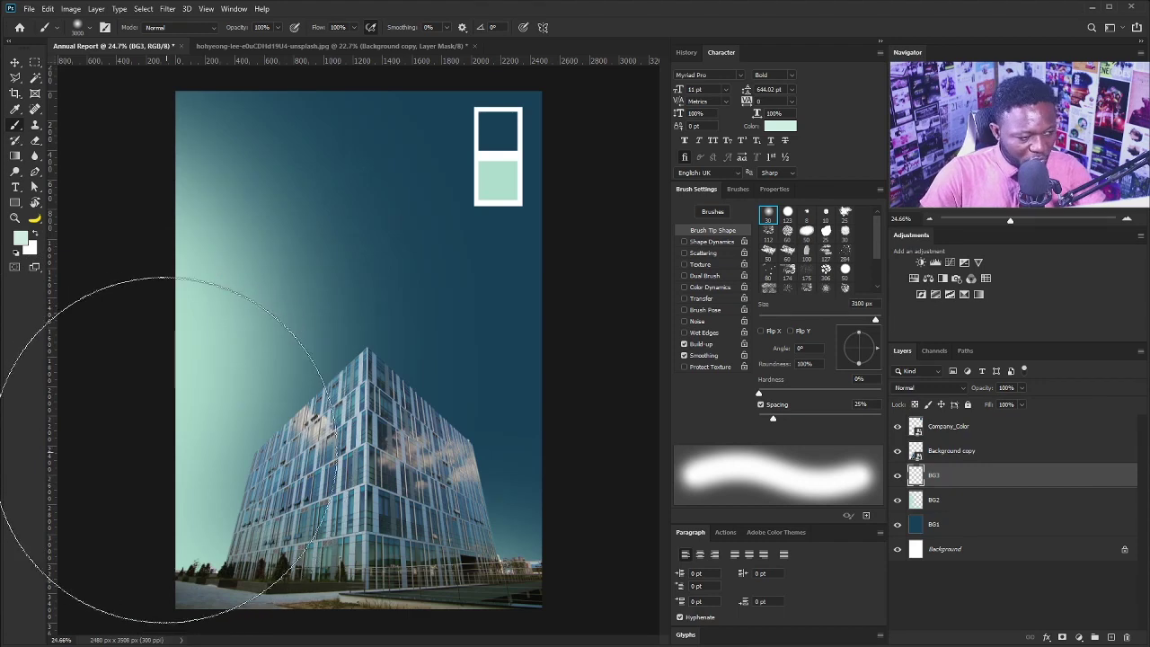
{"action": "key", "text": "bracketleft"}
{"action": "key", "text": "bracketleft"}
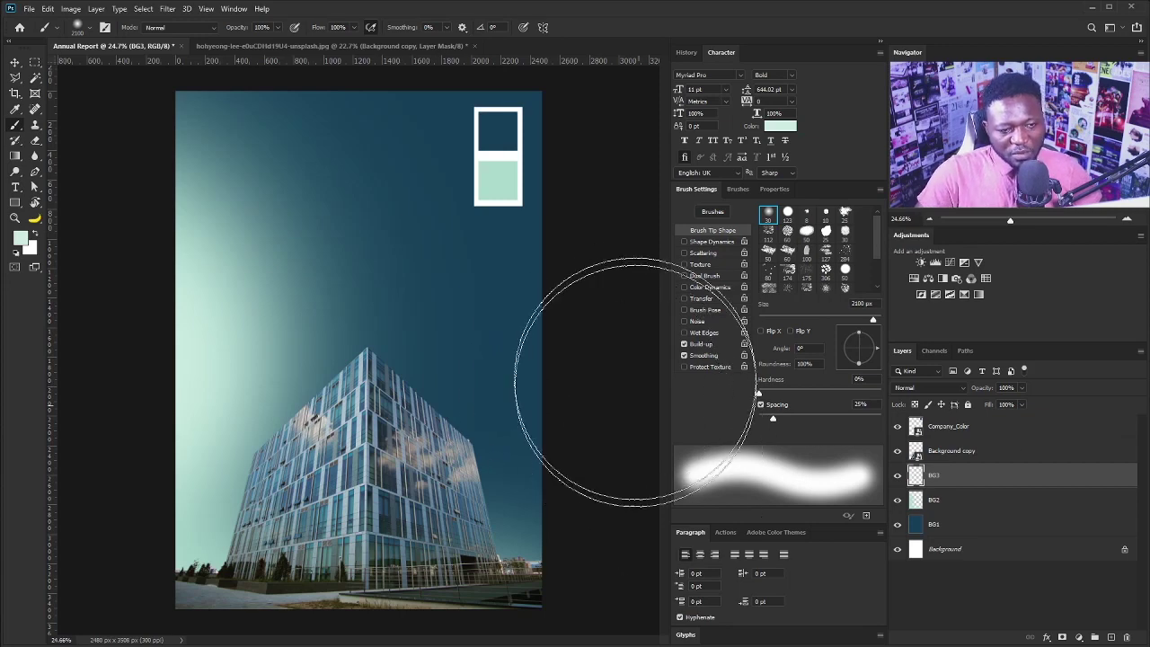
{"action": "left_click", "coordinate": [897, 426]}
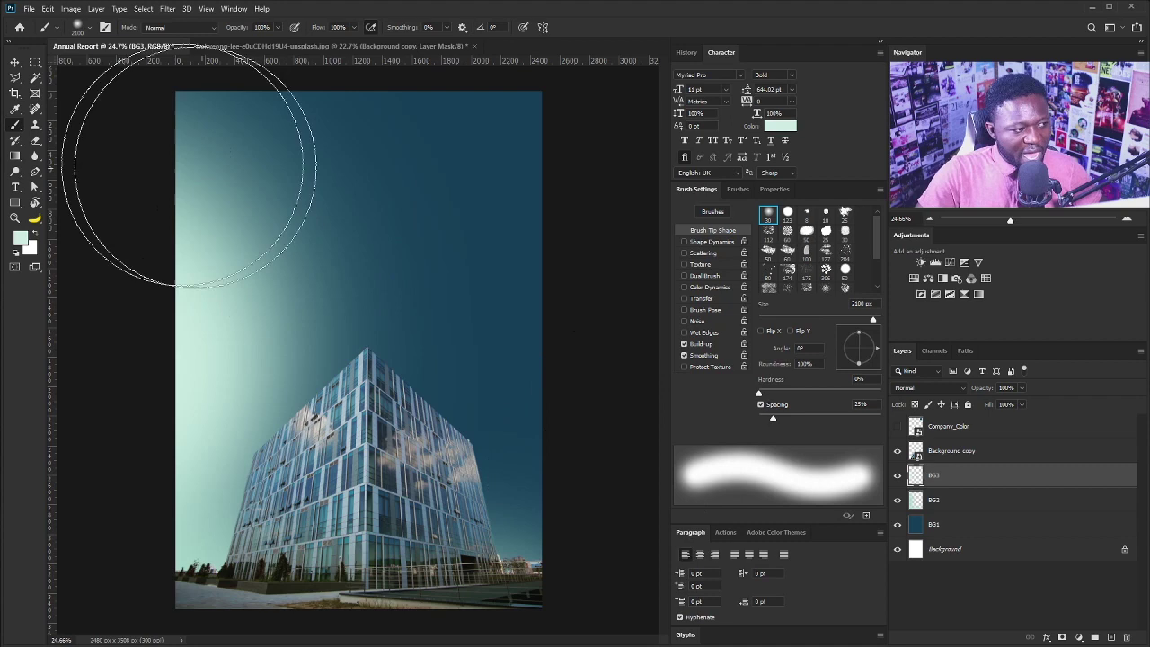
Draw a 157 px mint square in the page's lower-right corner and bring its layer above Background copy.
{"action": "left_click", "coordinate": [15, 204]}
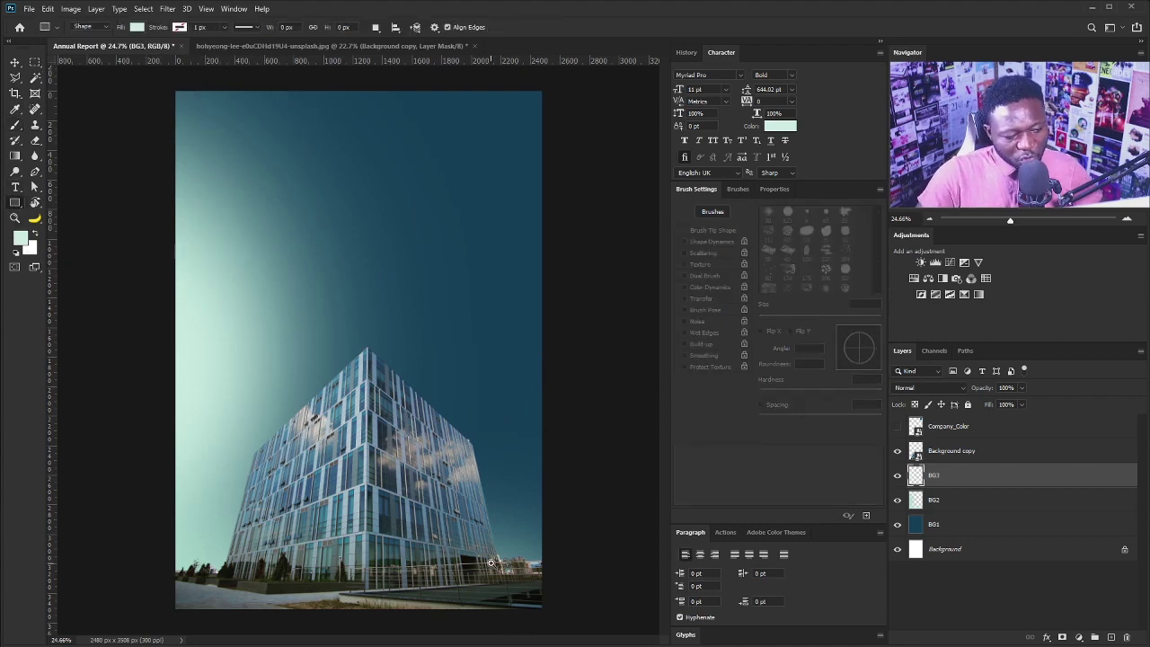
{"action": "scroll", "coordinate": [490, 563], "scroll_direction": "up", "scroll_amount": 5}
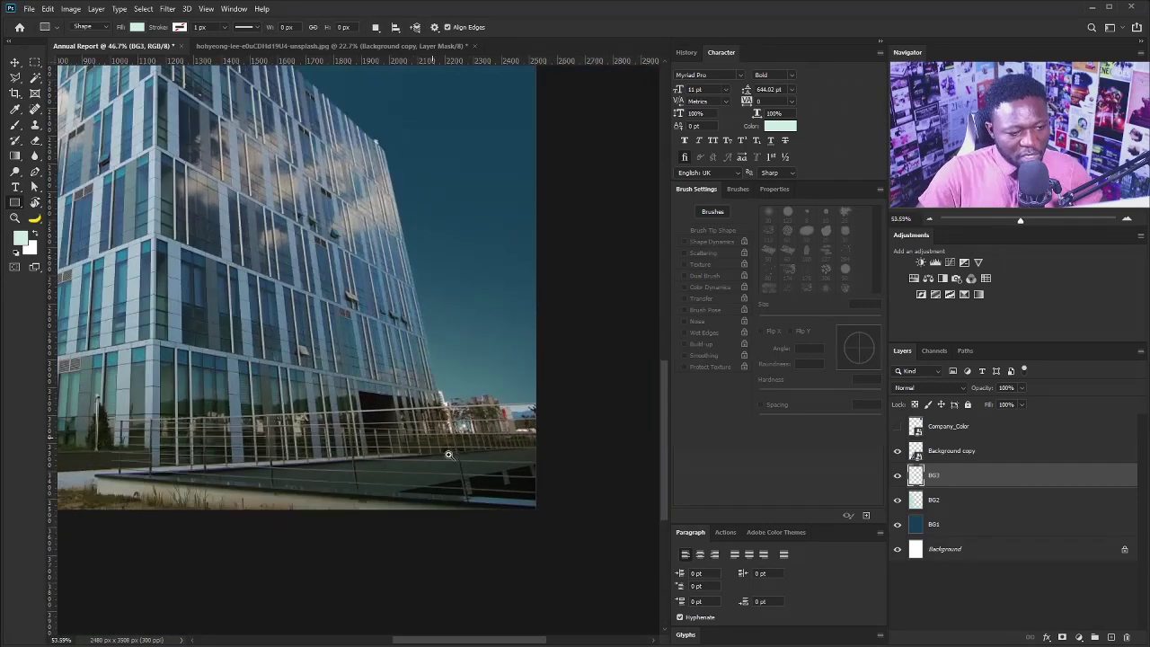
{"action": "scroll", "coordinate": [448, 455], "scroll_direction": "up", "scroll_amount": 1}
{"action": "left_click_drag", "start_coordinate": [488, 463], "coordinate": [534, 507]}
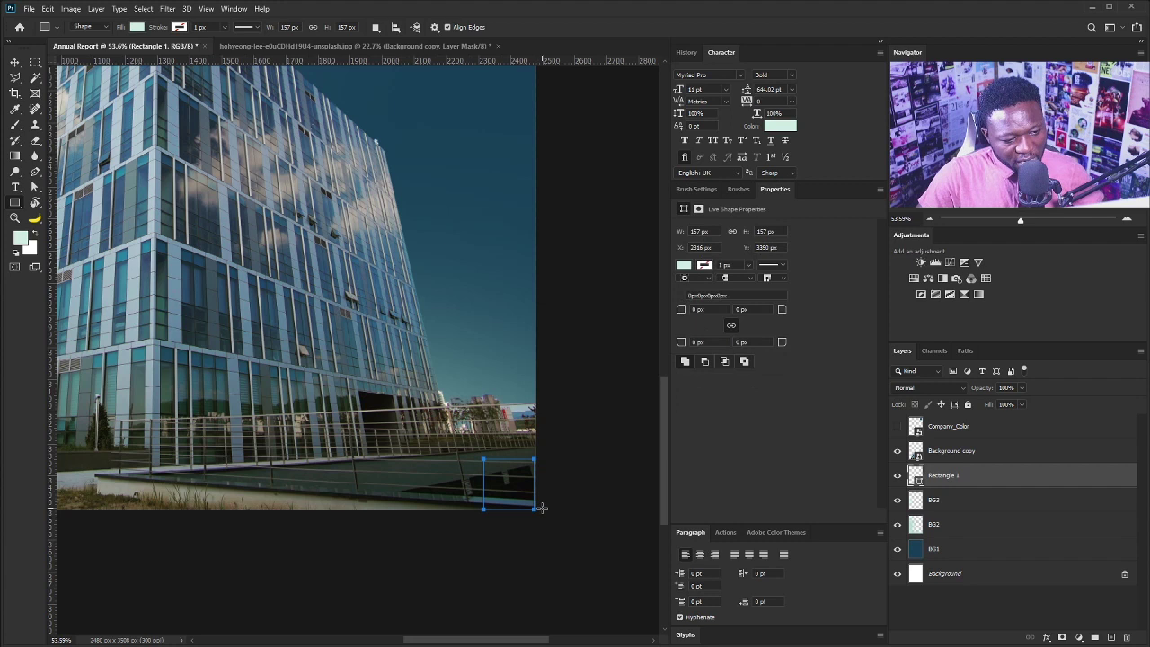
{"action": "key", "text": "v"}
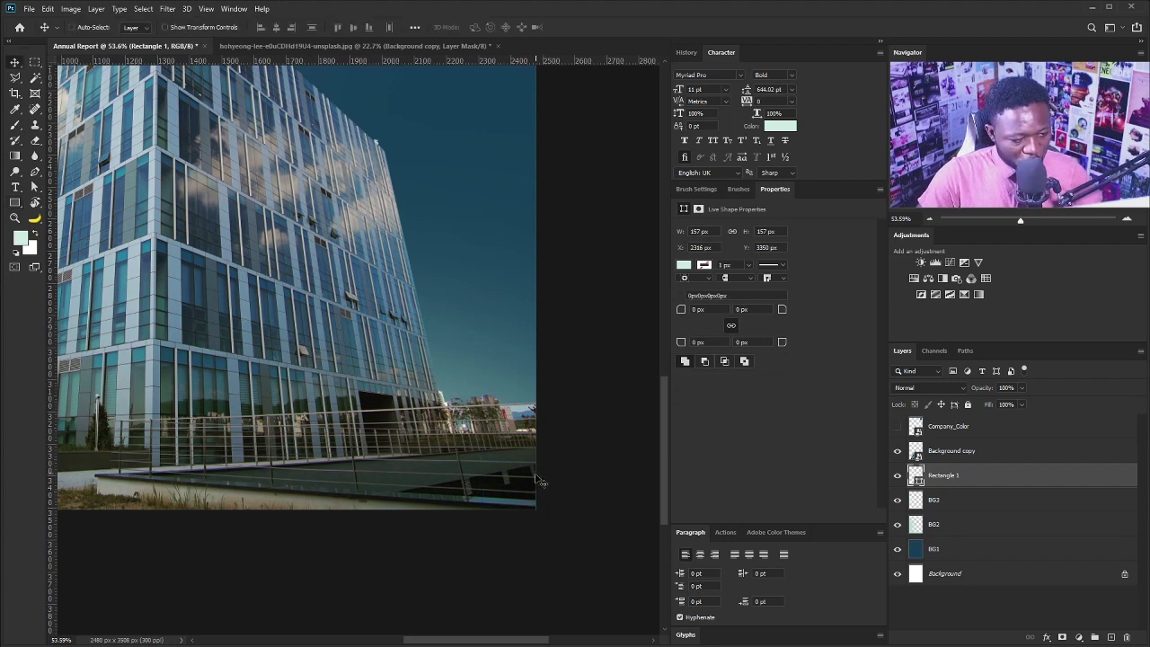
{"action": "left_click_drag", "start_coordinate": [991, 480], "coordinate": [988, 442]}
{"action": "left_click_drag", "start_coordinate": [522, 494], "coordinate": [526, 494]}
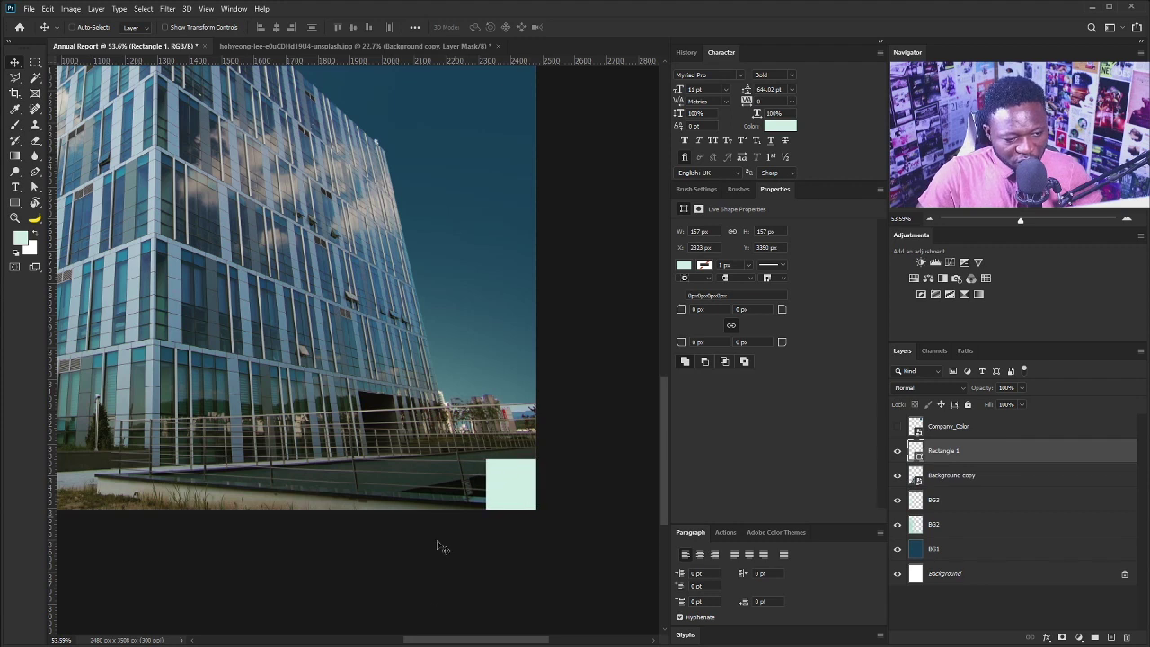
Place a vertical guide at the square's left edge and a horizontal guide at its top edge as page margins.
{"action": "left_click_drag", "start_coordinate": [52, 420], "coordinate": [487, 448]}
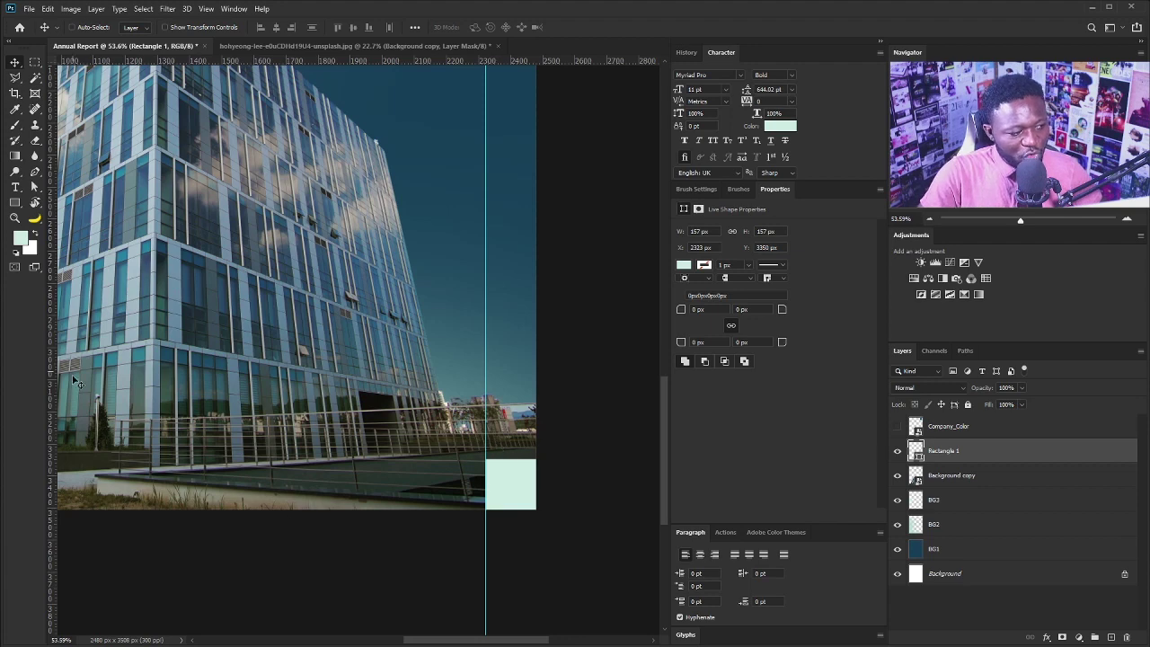
{"action": "key", "text": "ctrl"}
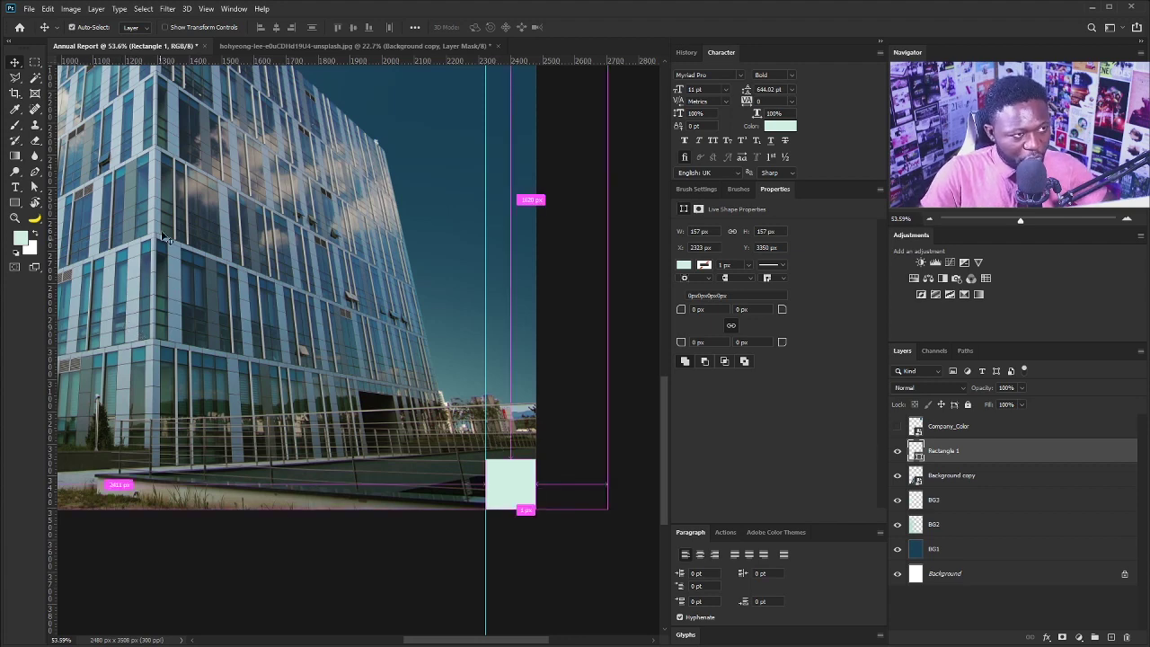
{"action": "left_click", "coordinate": [205, 8]}
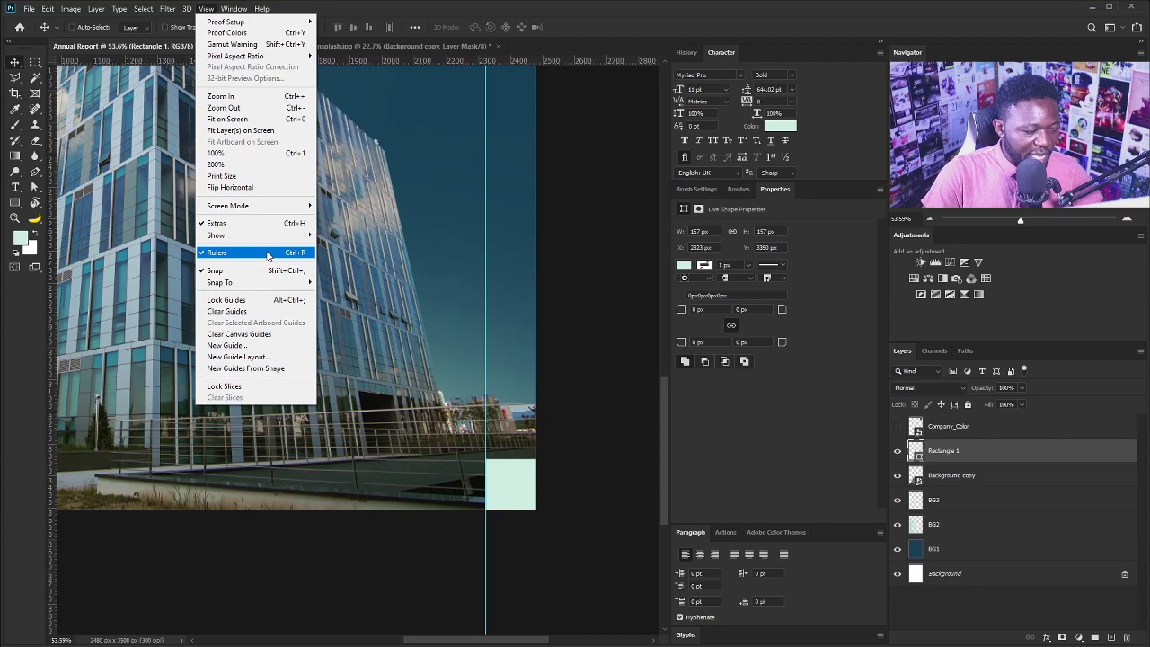
{"action": "left_click", "coordinate": [552, 60]}
{"action": "left_click_drag", "start_coordinate": [556, 57], "coordinate": [532, 461]}
{"action": "left_click_drag", "start_coordinate": [532, 310], "coordinate": [512, 351]}
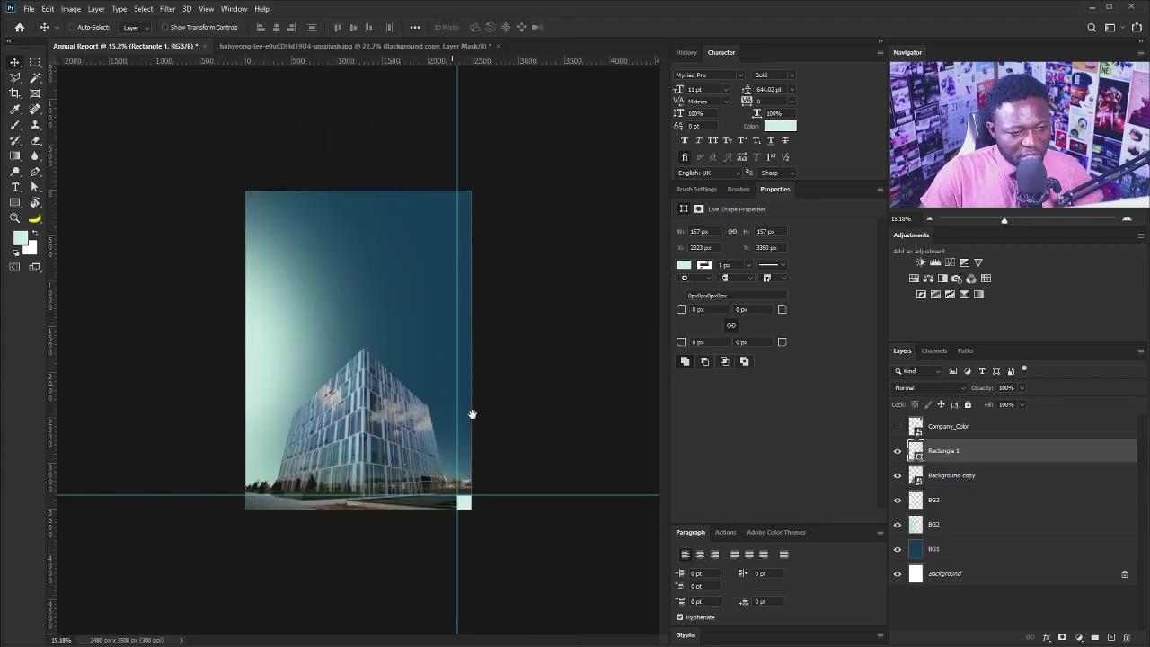
Use the square in the page's upper-left corner to place the top and left margin guides, and delete the square.
{"action": "left_click_drag", "start_coordinate": [471, 512], "coordinate": [518, 531]}
{"action": "scroll", "coordinate": [238, 200], "scroll_direction": "up", "scroll_amount": 5}
{"action": "left_click_drag", "start_coordinate": [354, 56], "coordinate": [386, 511]}
{"action": "left_click_drag", "start_coordinate": [51, 492], "coordinate": [482, 423]}
{"action": "scroll", "coordinate": [426, 401], "scroll_direction": "down", "scroll_amount": 8}
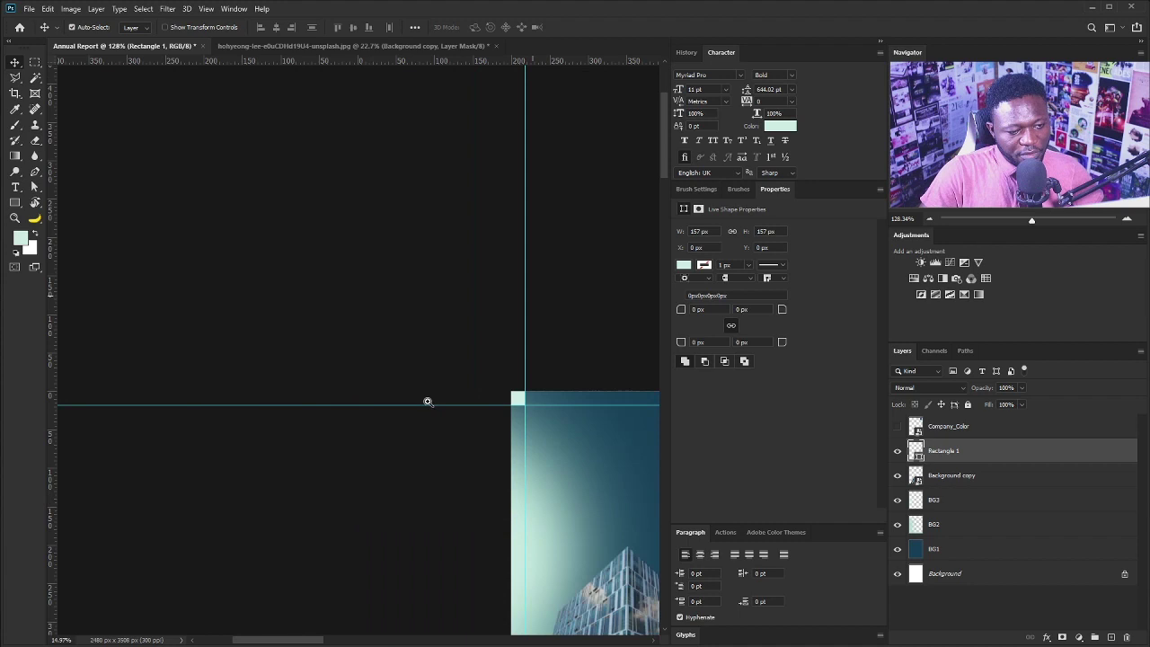
{"action": "left_click_drag", "start_coordinate": [258, 265], "coordinate": [300, 288]}
{"action": "left_click_drag", "start_coordinate": [977, 444], "coordinate": [1125, 637]}
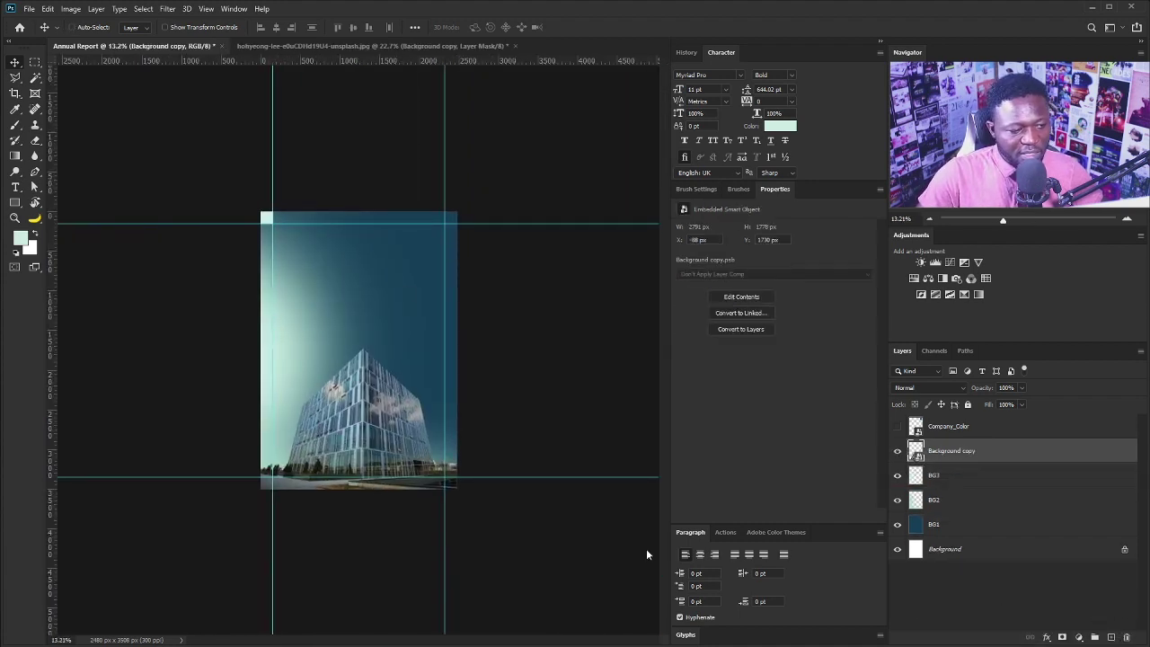
Draw a mint rectangle 2480 px wide and 636 px high across the full width of the page's bottom.
{"action": "scroll", "coordinate": [225, 405], "scroll_direction": "up", "scroll_amount": 2}
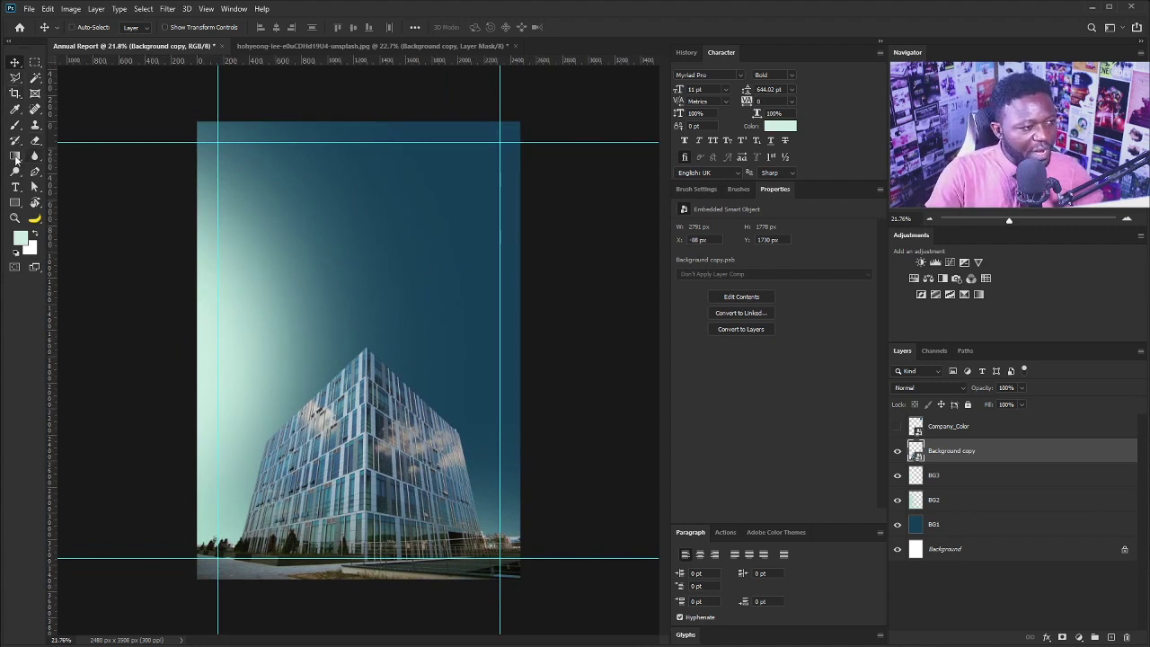
{"action": "left_click", "coordinate": [16, 204]}
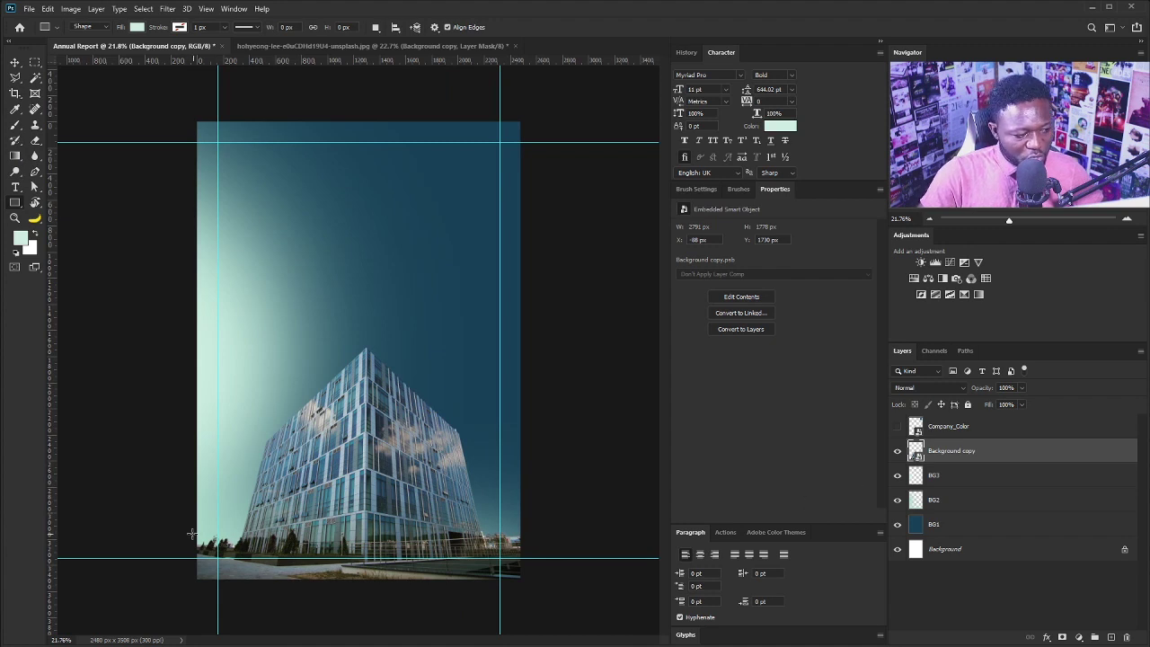
{"action": "left_click_drag", "start_coordinate": [197, 484], "coordinate": [520, 579]}
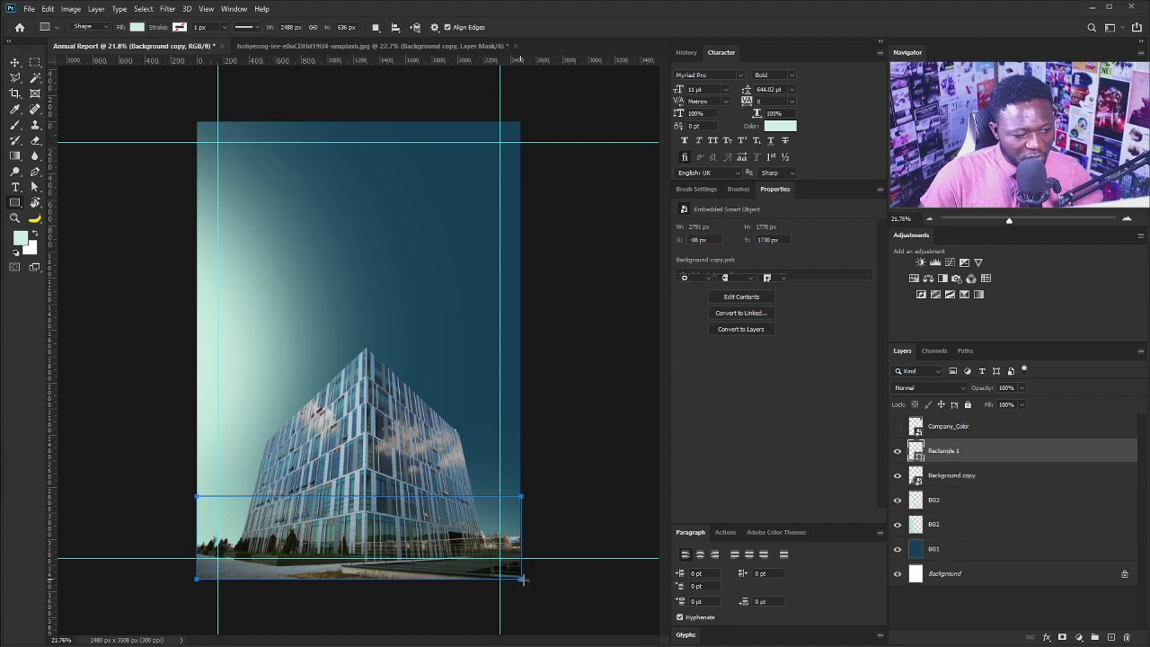
Move the Background copy, BG3 and BG2 layers up together so the building's base meets the mint band's top edge.
{"action": "left_click", "coordinate": [15, 63]}
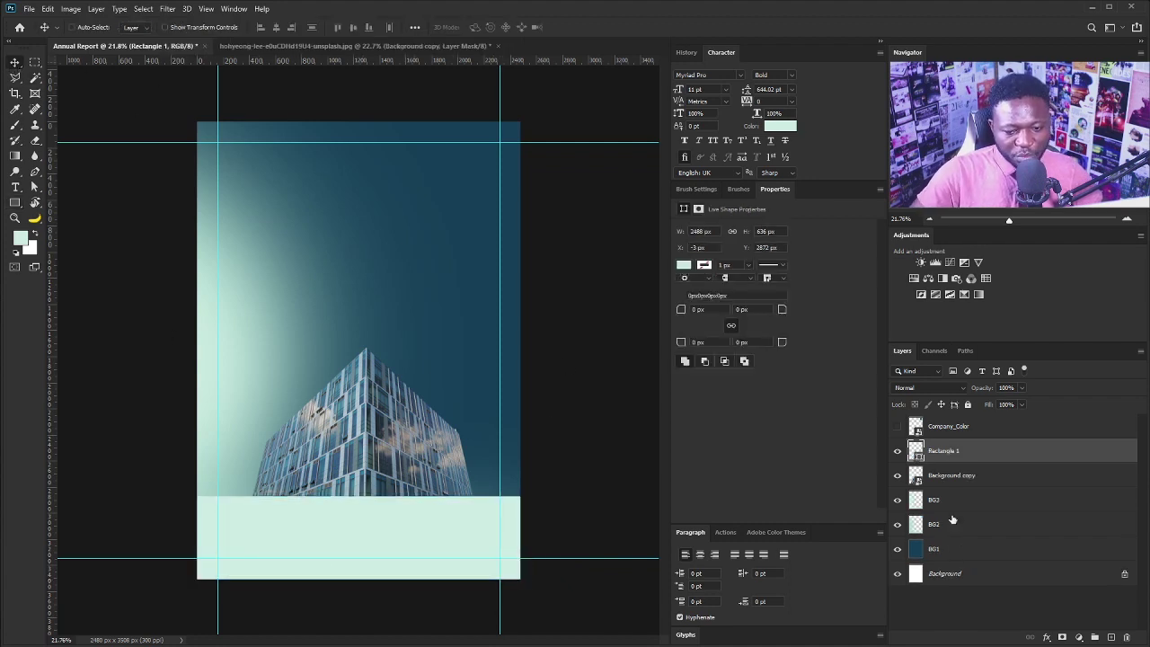
{"action": "left_click", "coordinate": [939, 475]}
{"action": "left_click", "coordinate": [939, 526], "text": "shift"}
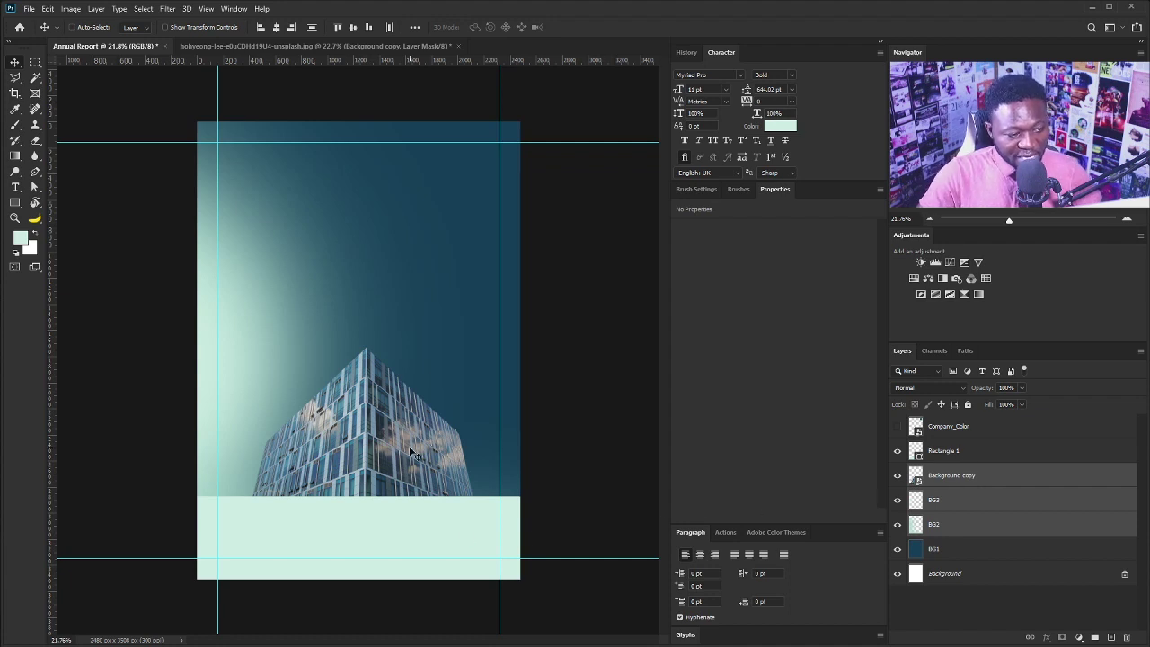
{"action": "left_click_drag", "start_coordinate": [364, 430], "coordinate": [363, 376]}
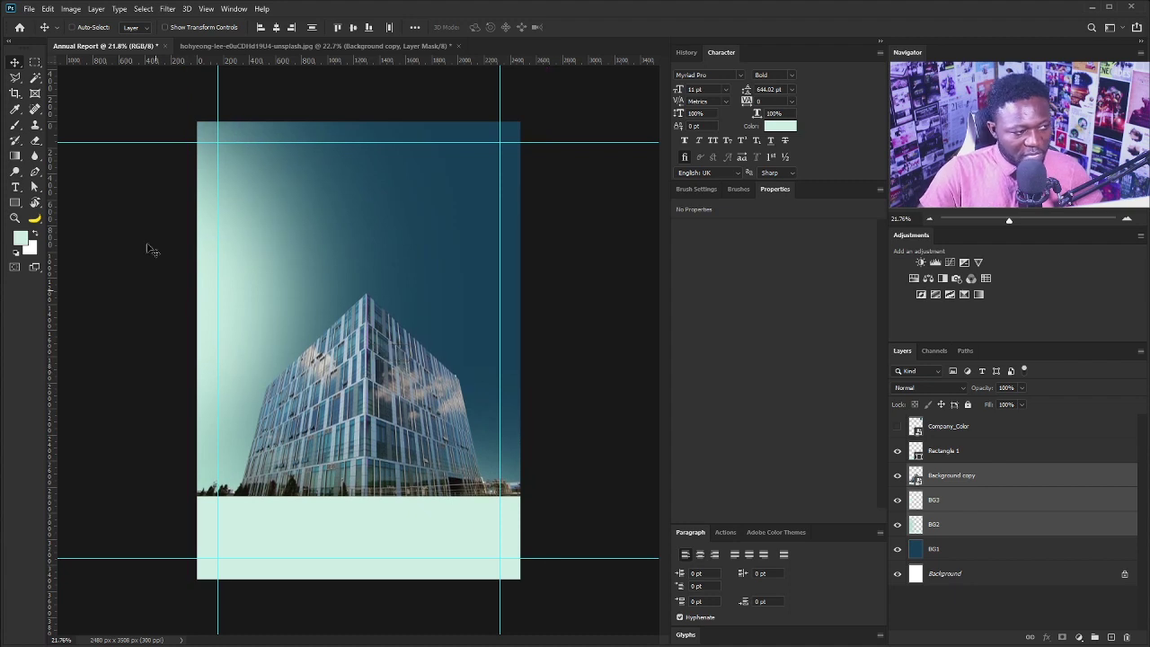
Add the text "2020" over the mint band, enlarge it to about 122 pt and move its layer above Rectangle 1.
{"action": "left_click", "coordinate": [15, 186]}
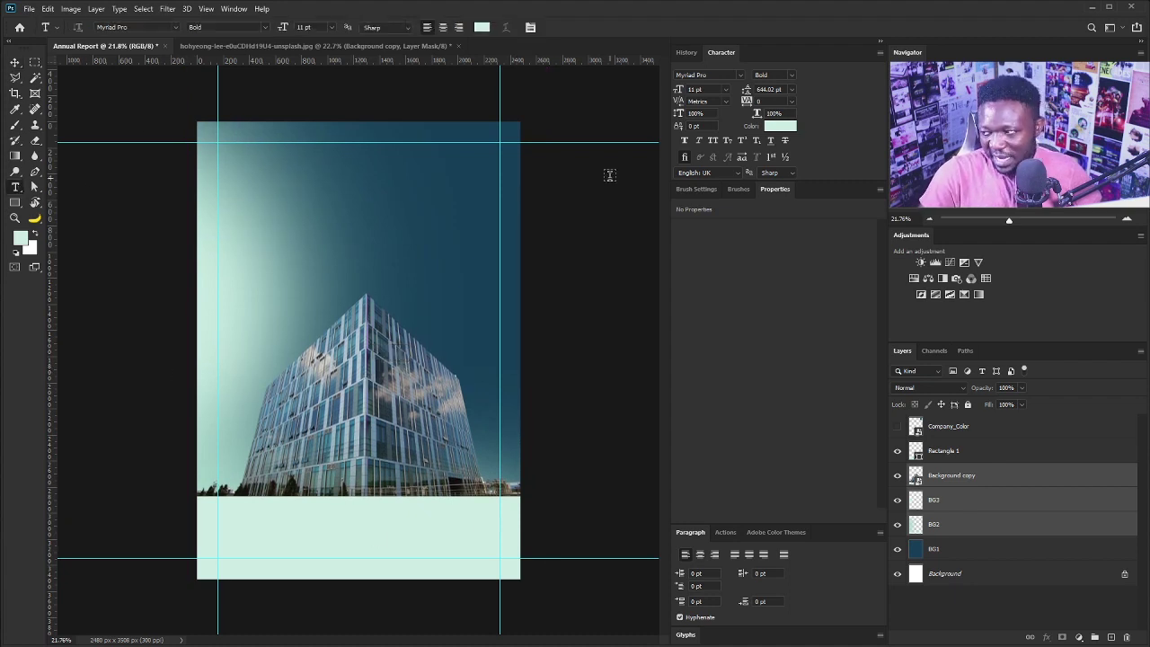
{"action": "left_click", "coordinate": [356, 522]}
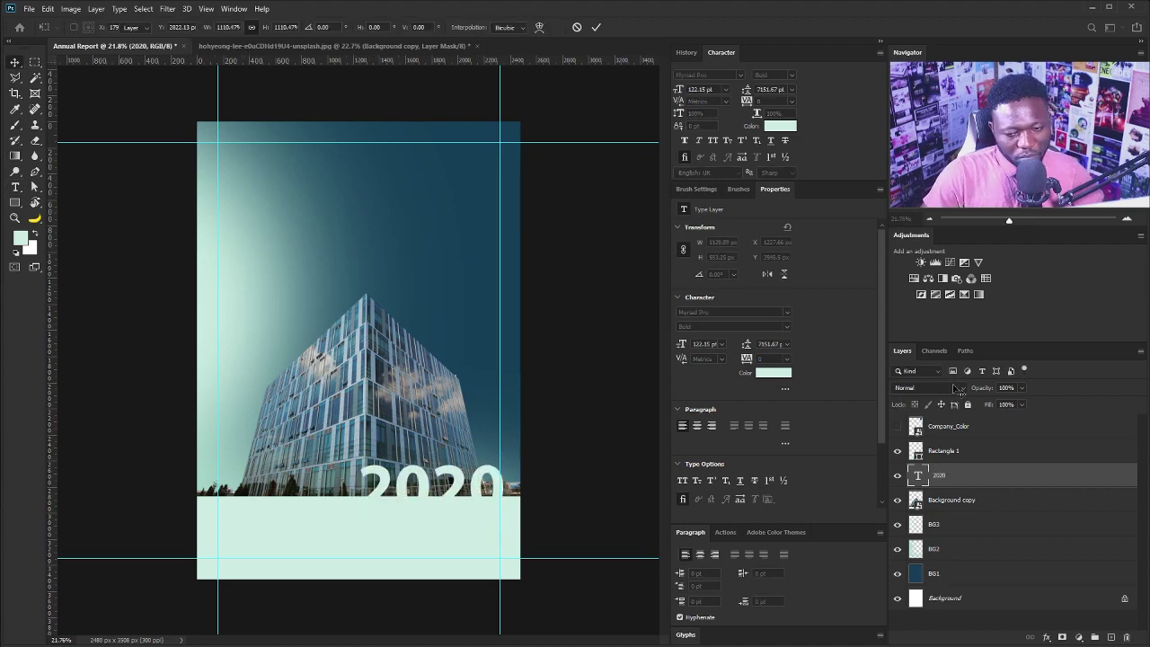
{"action": "left_click_drag", "start_coordinate": [939, 474], "coordinate": [912, 447]}
Recolour the 2020 text to near black and set its font to Helvetica Neue LT Pro 35 Thin.
{"action": "double_click", "coordinate": [916, 449]}
{"action": "left_click", "coordinate": [773, 372]}
{"action": "left_click", "coordinate": [790, 558]}
{"action": "left_click", "coordinate": [1053, 429]}
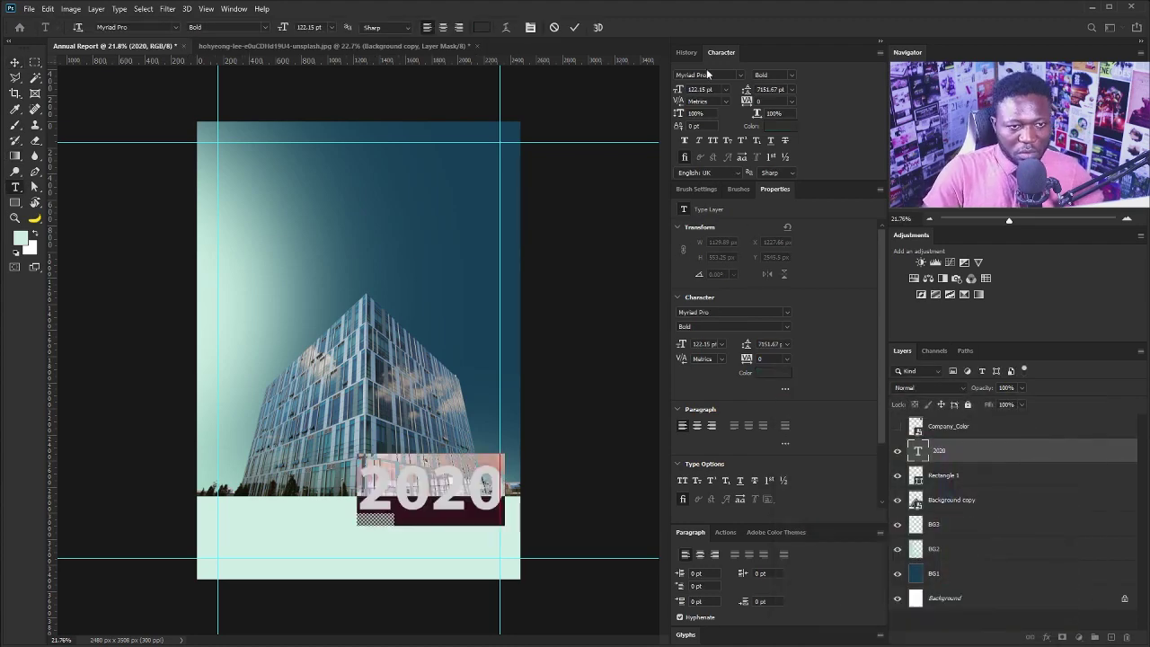
{"action": "left_click", "coordinate": [741, 76]}
{"action": "type", "text": "hel"}
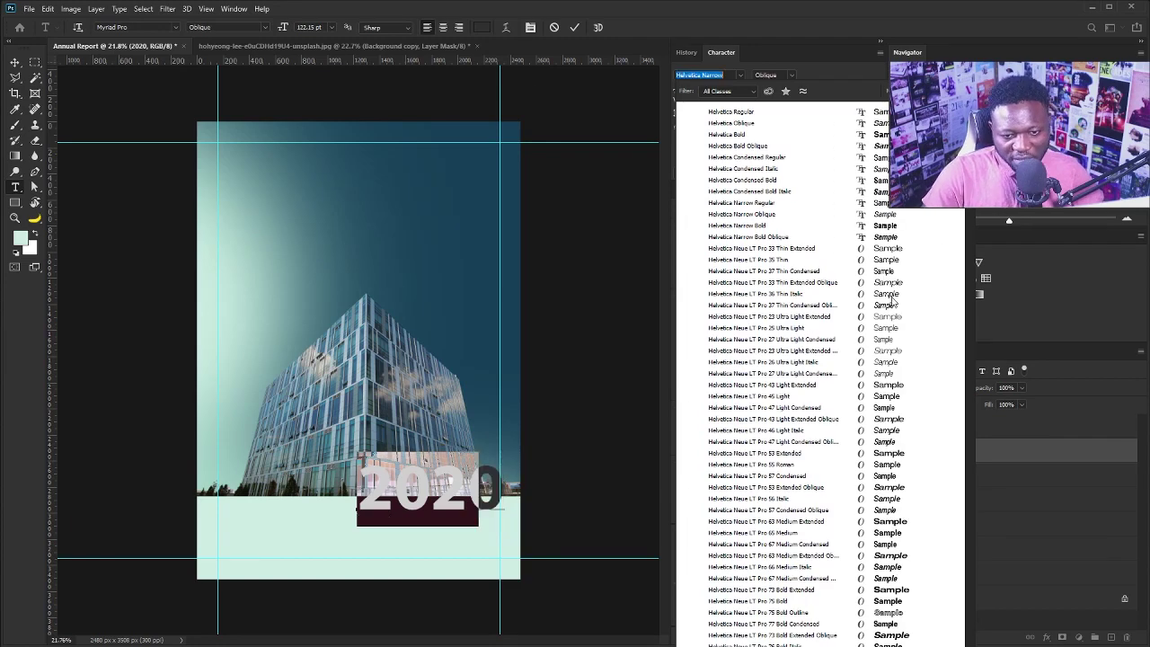
{"action": "left_click", "coordinate": [893, 260]}
{"action": "key", "text": "ctrl+Return"}
Scale the 2020 text down to about 57 pt and align it to the right margin guide inside the mint band.
{"action": "key", "text": "ctrl+t"}
{"action": "left_click_drag", "start_coordinate": [504, 452], "coordinate": [459, 474]}
{"action": "left_click_drag", "start_coordinate": [443, 511], "coordinate": [483, 534]}
{"action": "left_click_drag", "start_coordinate": [398, 545], "coordinate": [432, 529]}
{"action": "key", "text": "Return"}
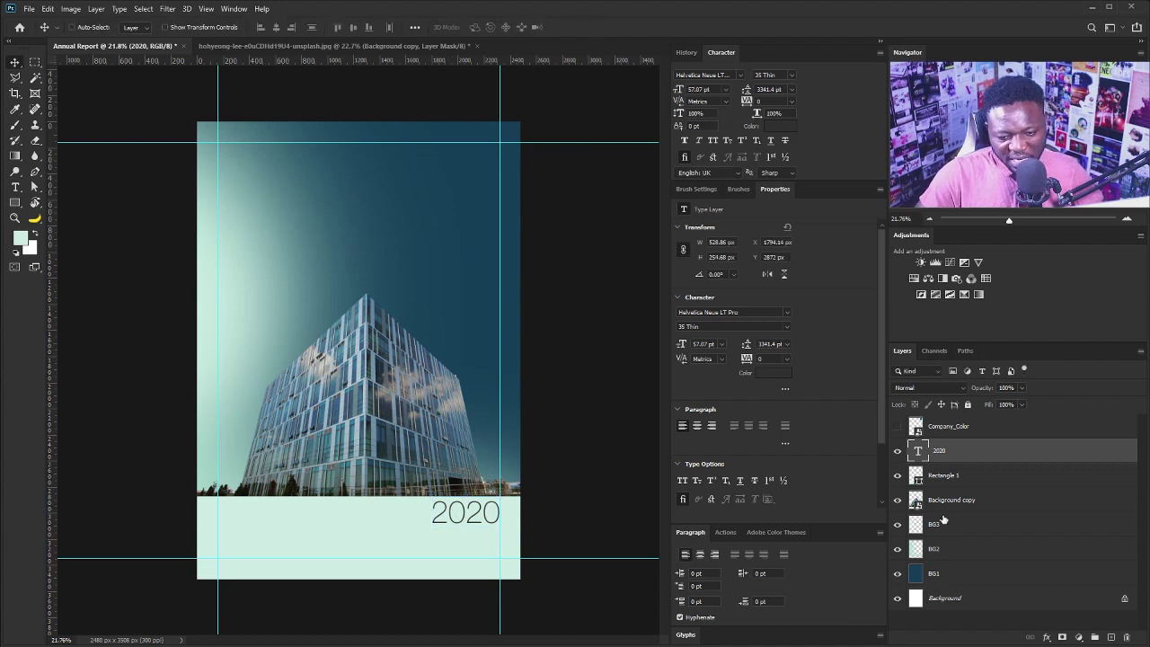
Move the Rectangle 1, Background copy, BG3 and BG2 layers up together by about 89 px.
{"action": "left_click", "coordinate": [943, 475]}
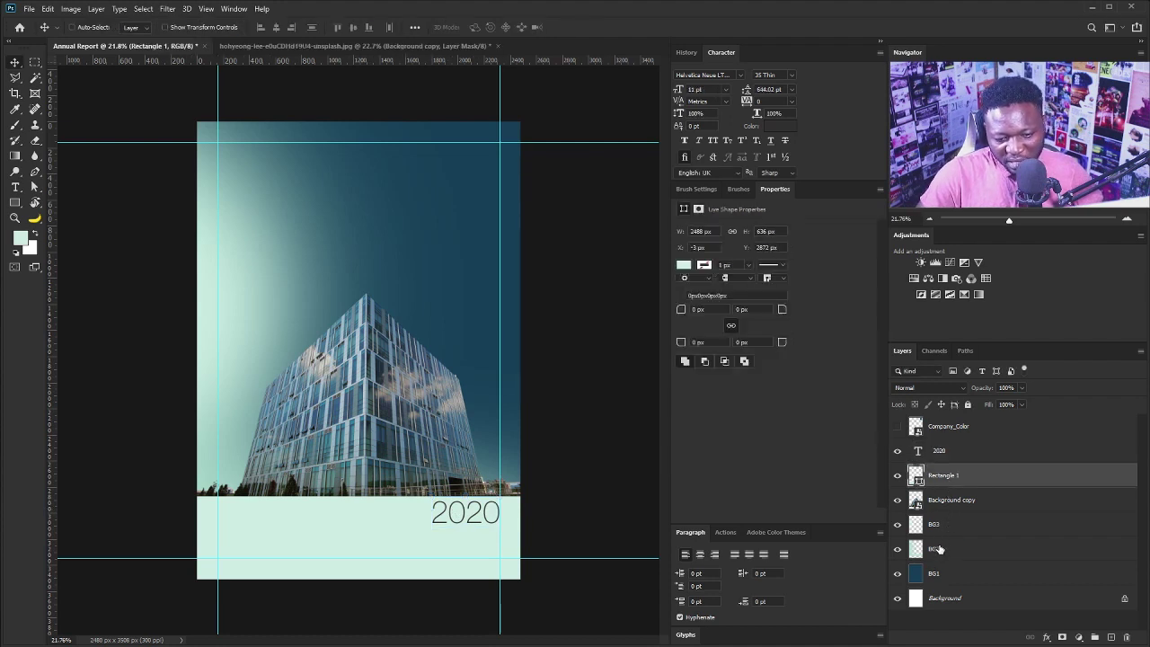
{"action": "left_click", "coordinate": [938, 548], "text": "shift"}
{"action": "left_click_drag", "start_coordinate": [440, 525], "coordinate": [435, 506]}
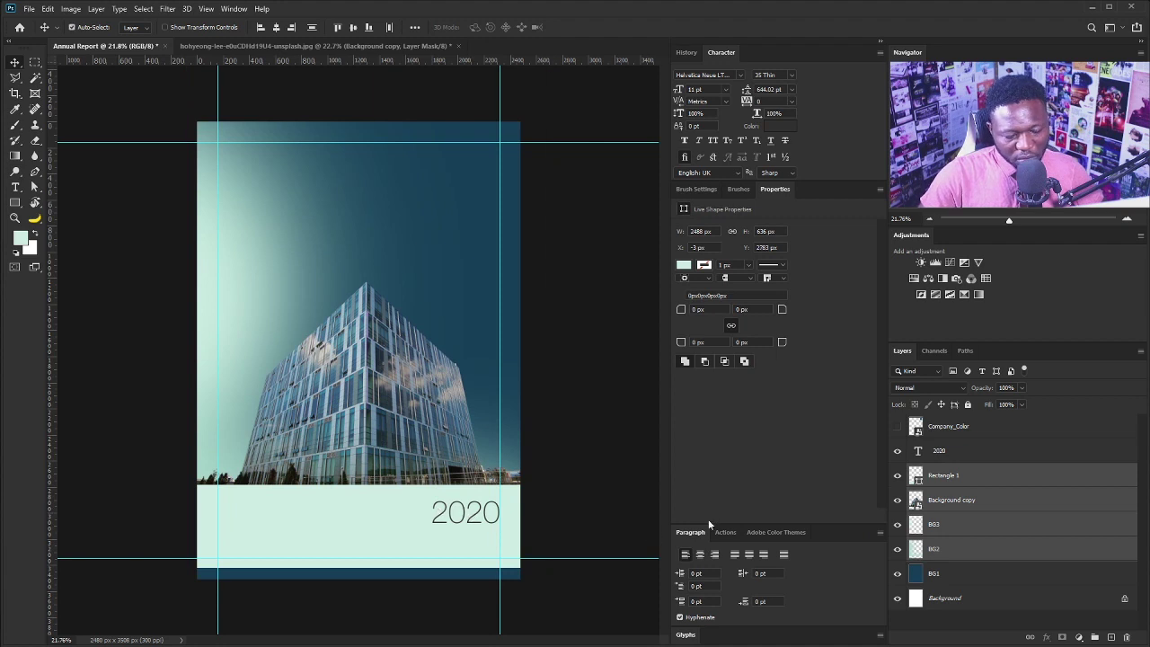
Stretch Rectangle 1 down to the page's bottom edge, making it about 725 px high.
{"action": "left_click", "coordinate": [979, 483]}
{"action": "key", "text": "ctrl+t"}
{"action": "left_click_drag", "start_coordinate": [358, 569], "coordinate": [358, 580]}
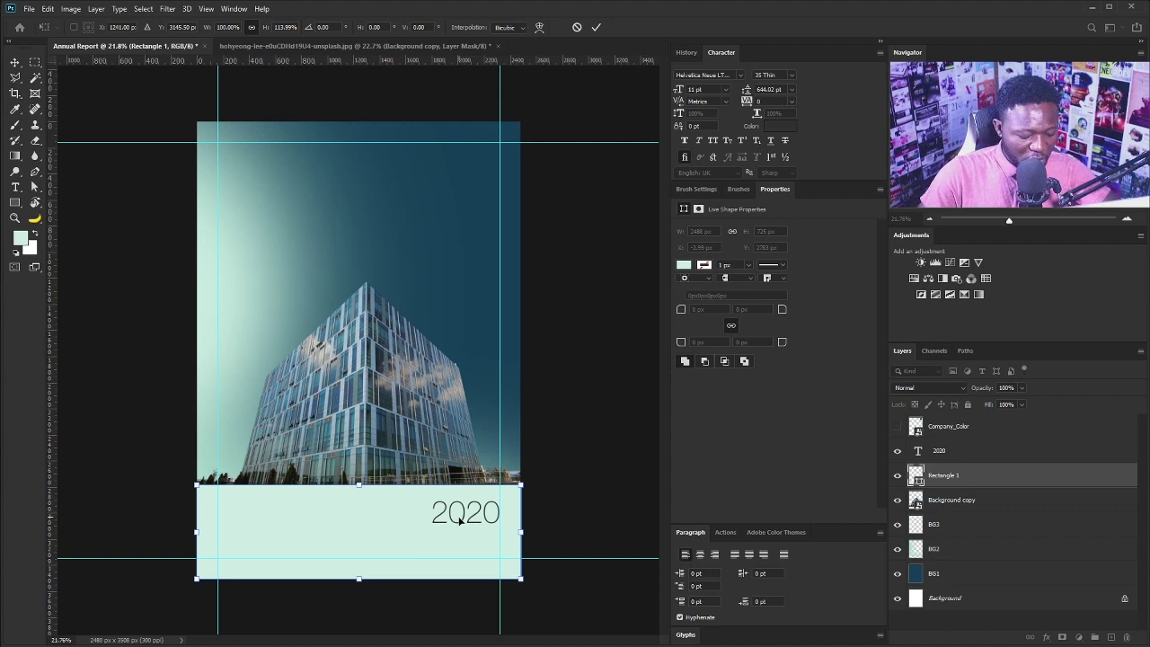
{"action": "key", "text": "Return"}
Enlarge the 2020 text to about 67 pt, keeping it against the right margin guide.
{"action": "left_click_drag", "start_coordinate": [458, 520], "coordinate": [485, 510]}
{"action": "key", "text": "ctrl+t"}
{"action": "key", "text": "Return"}
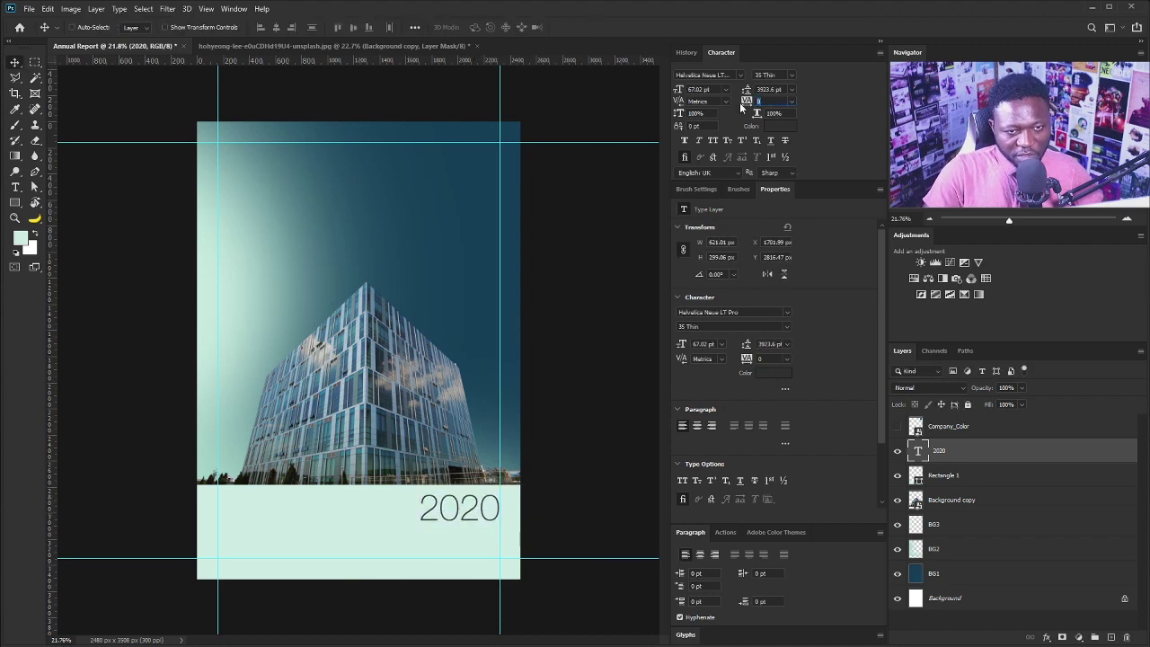
Set the 2020 text's tracking to -60, enlarge it to about 80 pt and realign it to the right margin guide.
{"action": "key", "text": "shift+Down"}
{"action": "key", "text": "shift+Down"}
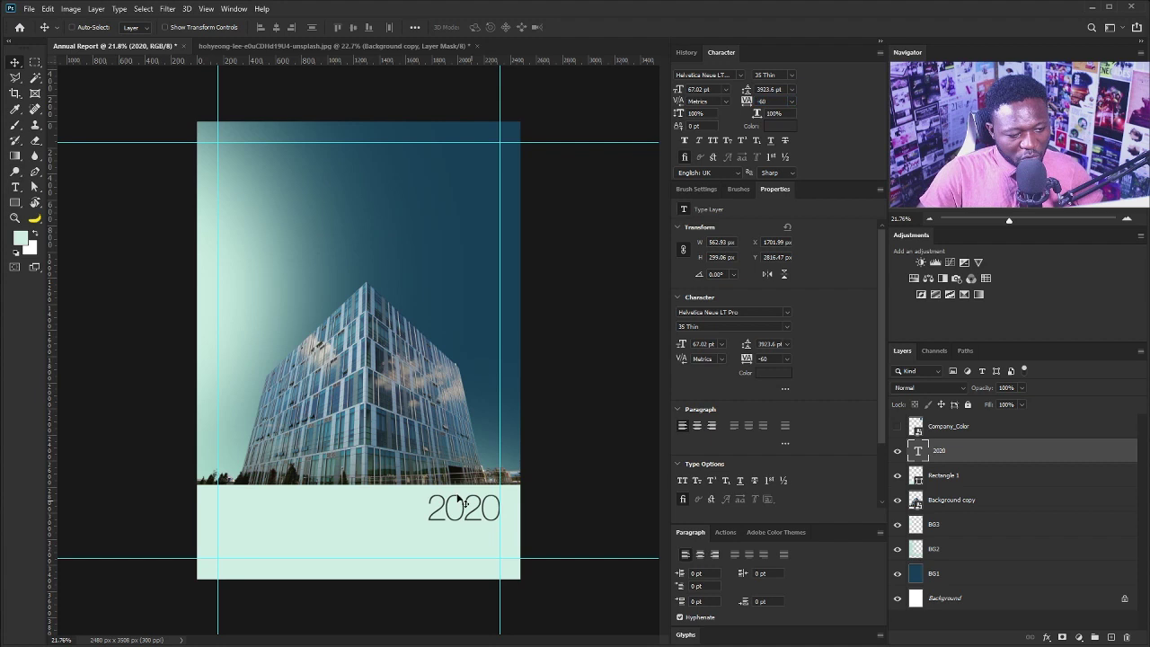
{"action": "key", "text": "ctrl+t"}
{"action": "mouse_move", "coordinate": [419, 525]}
{"action": "left_mouse_down"}
{"action": "mouse_move", "coordinate": [383, 551]}
{"action": "mouse_move", "coordinate": [400, 537]}
{"action": "left_mouse_up"}
{"action": "key", "text": "Return"}
{"action": "left_click_drag", "start_coordinate": [484, 508], "coordinate": [492, 511]}
{"action": "key", "text": "ctrl+t"}
{"action": "key", "text": "Return"}
Set the Rectangle tool's fill to the dark grey #303030 sampled from the 2020 text.
{"action": "left_click", "coordinate": [15, 202]}
{"action": "left_click", "coordinate": [137, 27]}
{"action": "left_click", "coordinate": [126, 91]}
{"action": "left_click", "coordinate": [211, 50]}
{"action": "left_click_drag", "start_coordinate": [791, 530], "coordinate": [774, 593]}
{"action": "key", "text": "Return"}
{"action": "scroll", "coordinate": [439, 560], "scroll_direction": "up", "scroll_amount": 5}
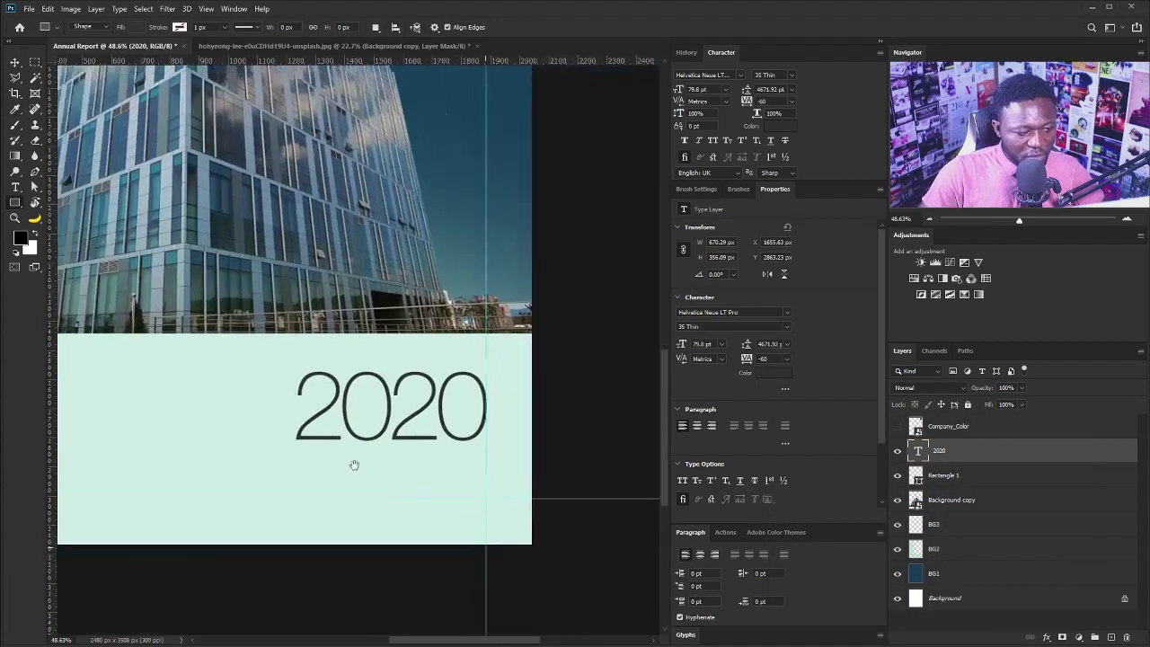
{"action": "left_click", "coordinate": [136, 27]}
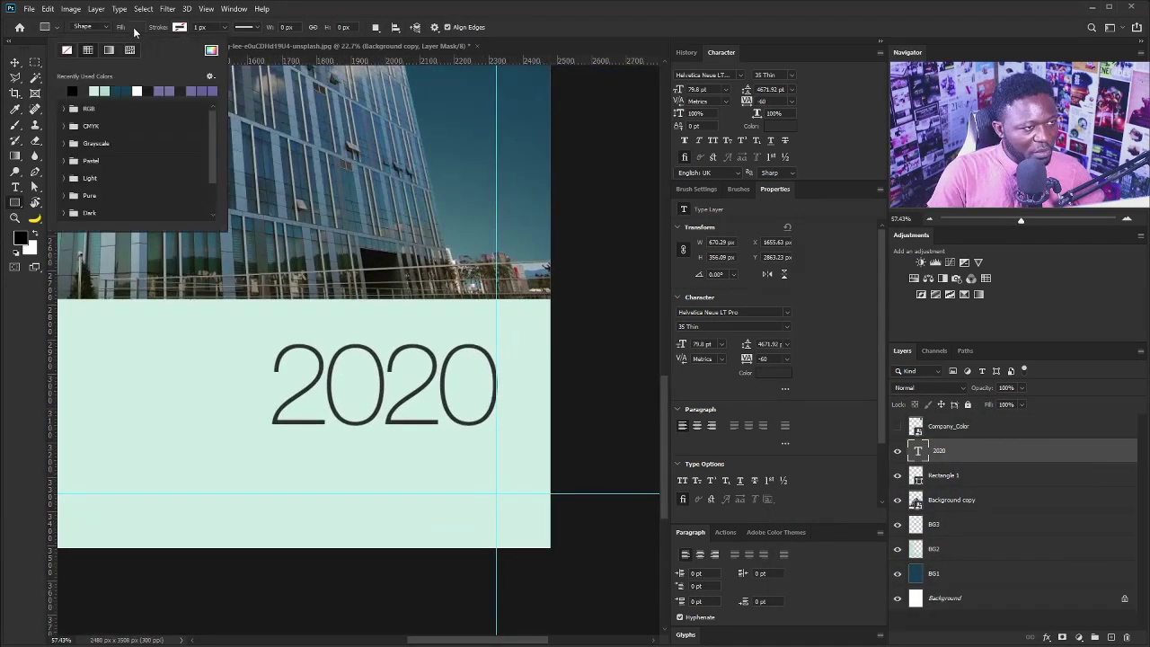
{"action": "left_click", "coordinate": [210, 50]}
{"action": "scroll", "coordinate": [288, 359], "scroll_direction": "up", "scroll_amount": 4}
{"action": "left_click", "coordinate": [351, 361]}
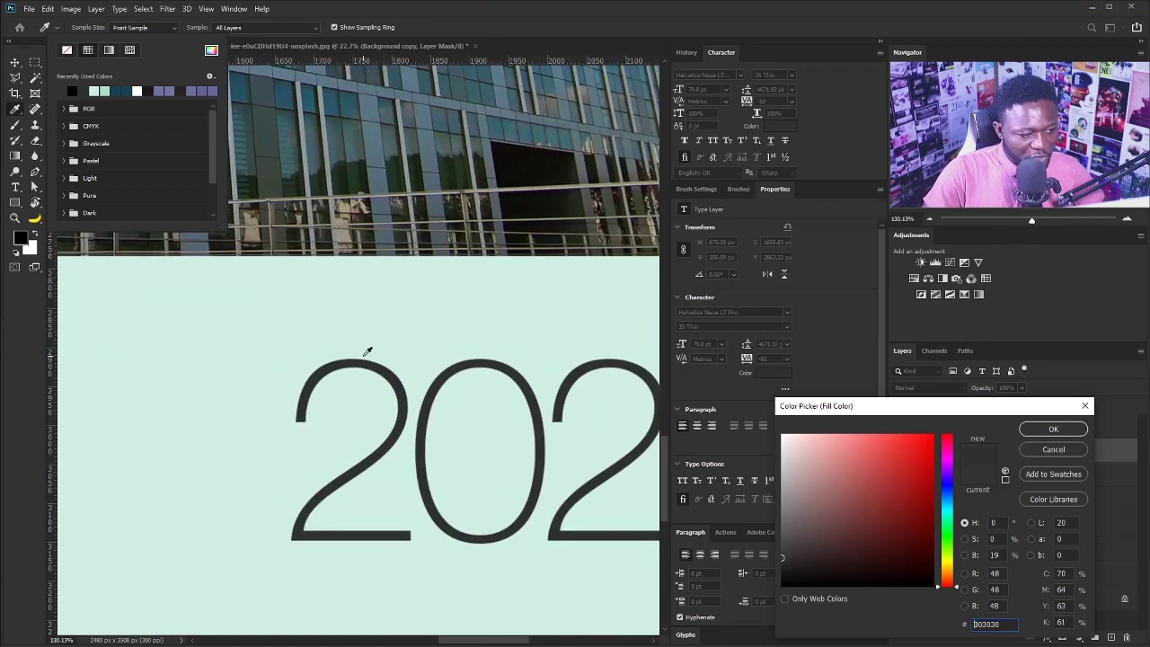
{"action": "left_click", "coordinate": [1051, 430]}
Draw a thin divider line about 658 px wide and 3 px high under the 2020 text, ending at the right margin guide.
{"action": "scroll", "coordinate": [423, 420], "scroll_direction": "down", "scroll_amount": 3}
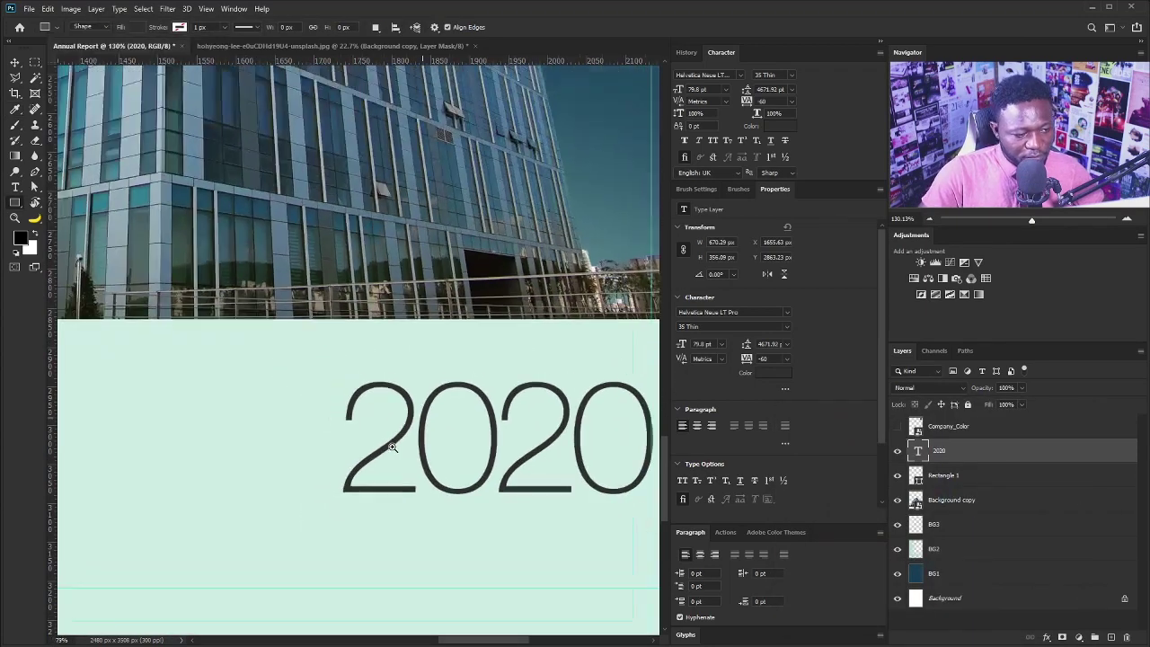
{"action": "left_click_drag", "start_coordinate": [272, 479], "coordinate": [510, 489]}
{"action": "left_click", "coordinate": [15, 62]}
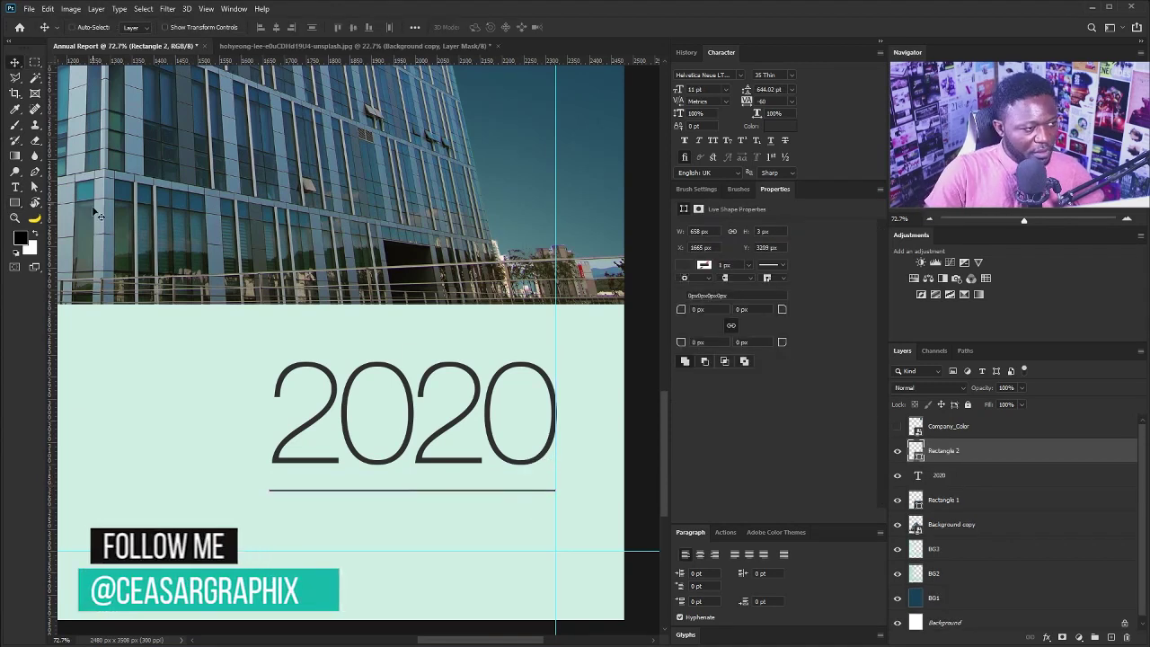
Add an "annual report" text layer below the divider line, in all caps with tracking 100.
{"action": "left_click", "coordinate": [15, 187]}
{"action": "left_click", "coordinate": [194, 517]}
{"action": "type", "text": "annual report"}
{"action": "key", "text": "ctrl+a"}
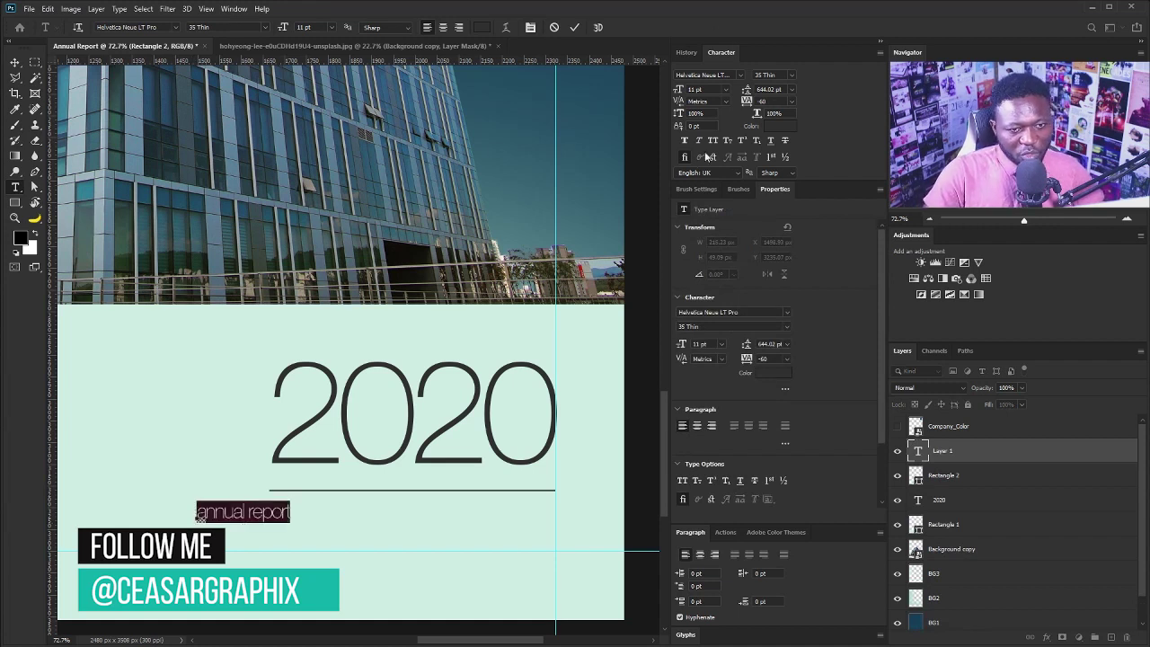
{"action": "left_click", "coordinate": [711, 141]}
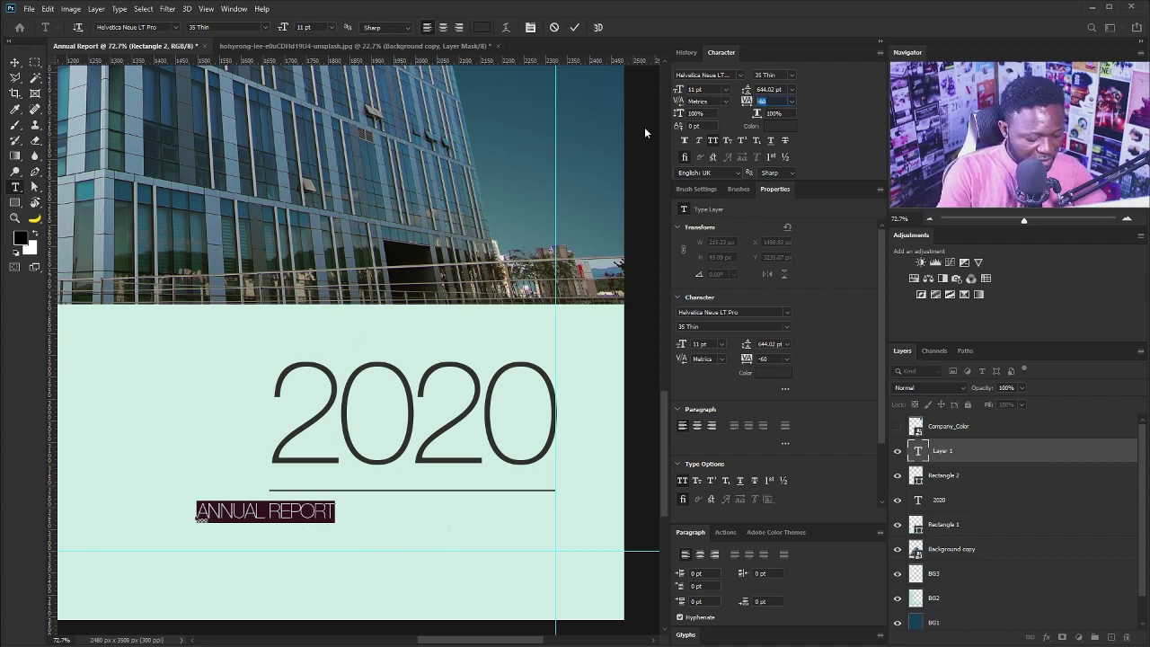
{"action": "type", "text": "100"}
{"action": "key", "text": "Return"}
Enlarge the ANNUAL REPORT text to about 18 pt and place it under the divider line against the right margin guide.
{"action": "left_click", "coordinate": [18, 63]}
{"action": "left_click_drag", "start_coordinate": [342, 515], "coordinate": [557, 565]}
{"action": "key", "text": "ctrl+t"}
{"action": "left_click_drag", "start_coordinate": [499, 511], "coordinate": [501, 521]}
{"action": "key", "text": "Return"}
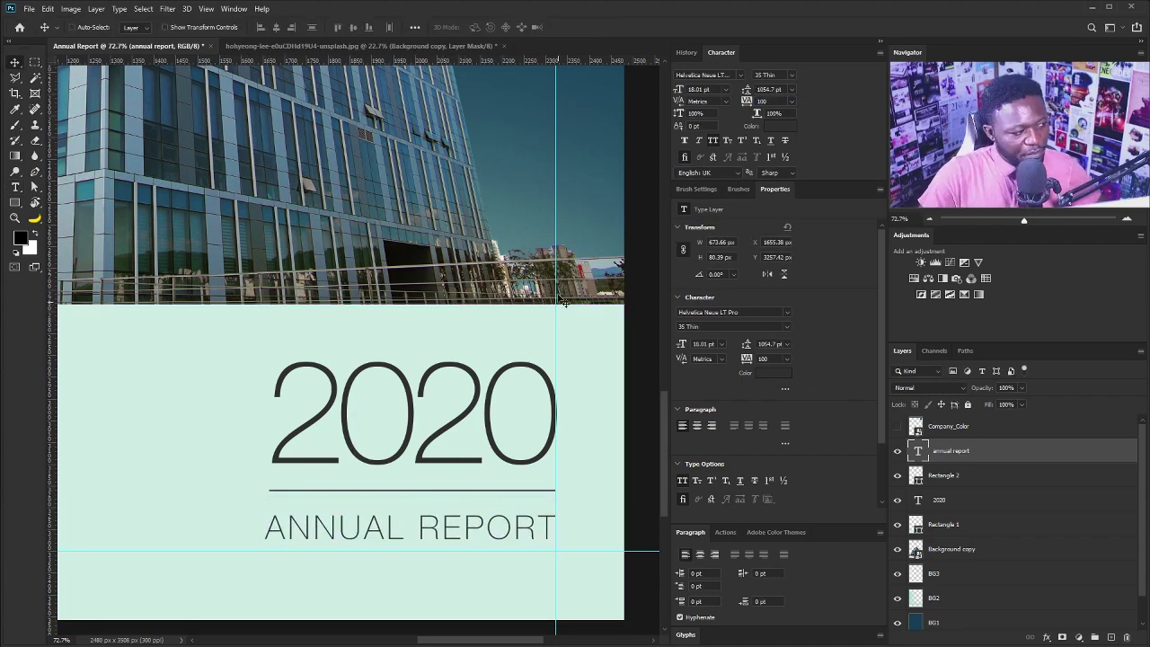
Switch to AI.ai in Illustrator, copy the dotted ellipse artwork and paste it into the Photoshop cover as a smart object.
{"action": "left_click_drag", "start_coordinate": [468, 384], "coordinate": [425, 440]}
{"action": "left_click_drag", "start_coordinate": [339, 410], "coordinate": [417, 423]}
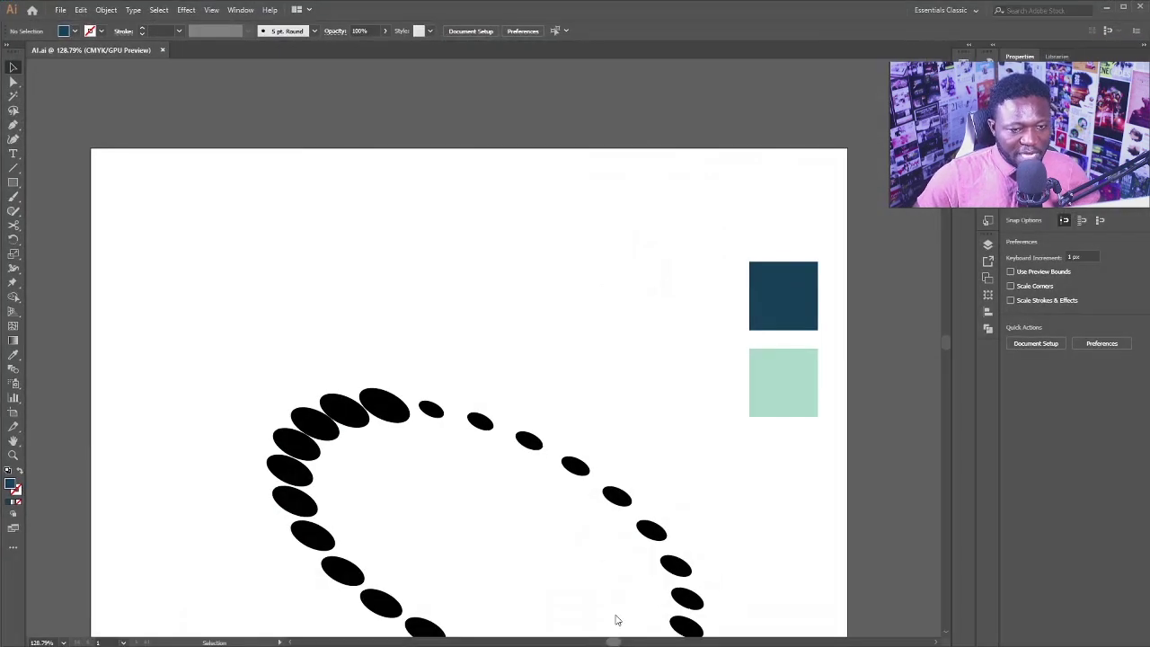
{"action": "left_click_drag", "start_coordinate": [537, 449], "coordinate": [527, 362]}
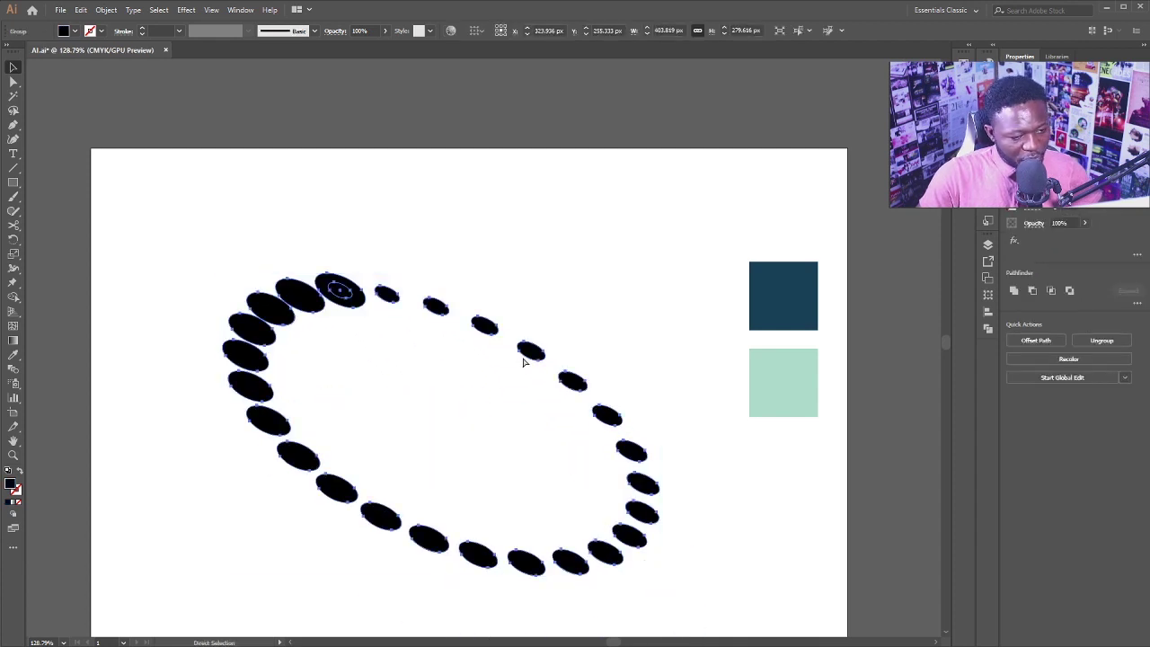
{"action": "key", "text": "v"}
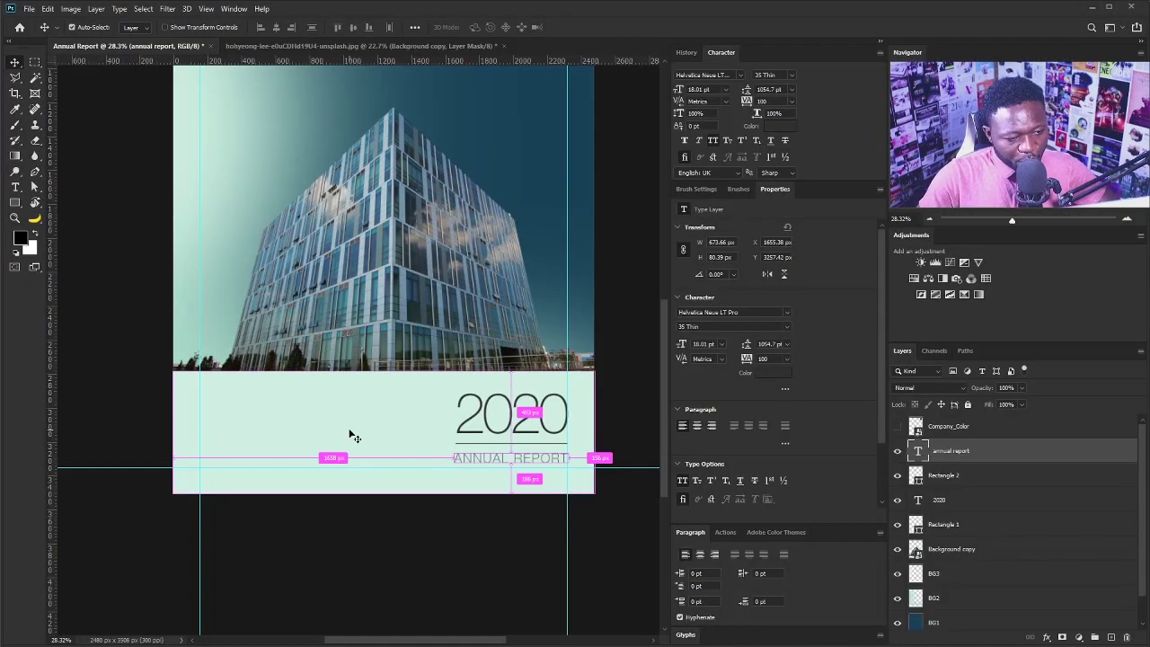
{"action": "key", "text": "ctrl+v"}
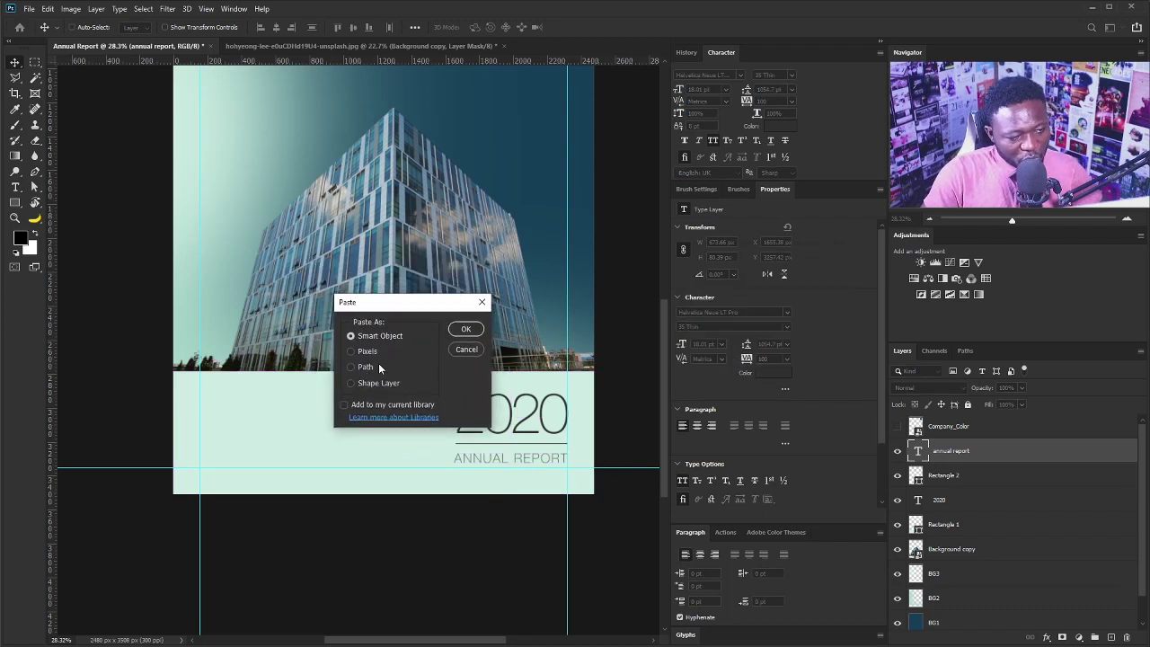
{"action": "left_click", "coordinate": [467, 329]}
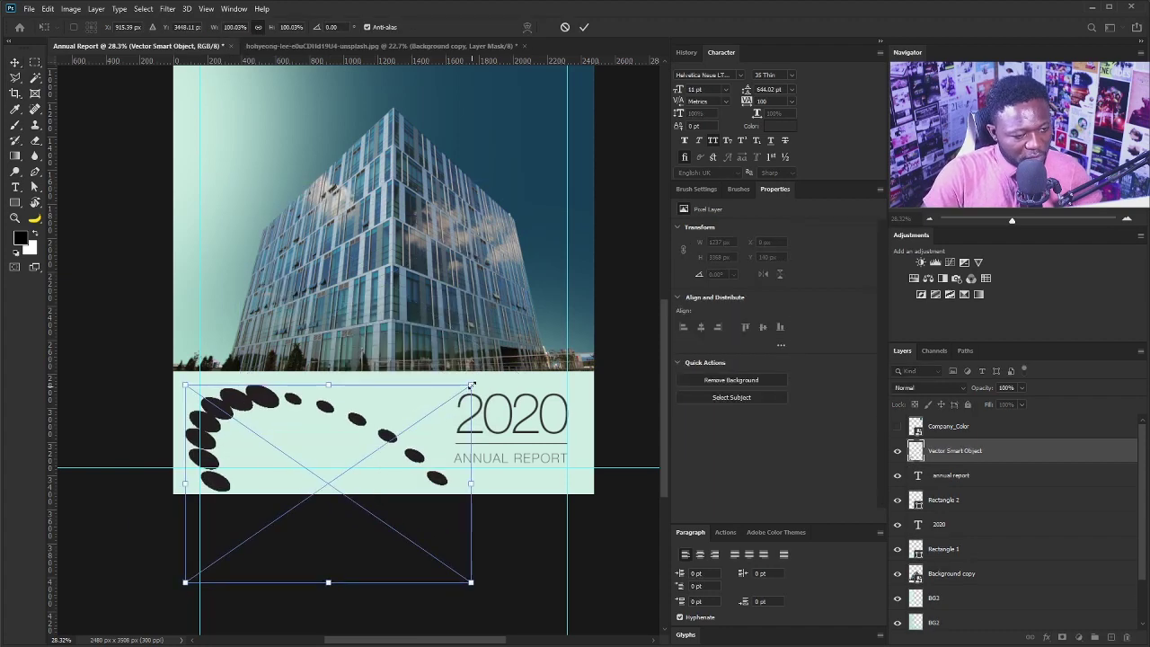
Resize and place the dotted ellipse over the mint band and lower its opacity to 11%.
{"action": "left_click_drag", "start_coordinate": [416, 387], "coordinate": [411, 358]}
{"action": "key", "text": "Return"}
{"action": "left_click_drag", "start_coordinate": [1020, 403], "coordinate": [973, 404]}
Flip the dotted ellipse vertically, rotate it to about -168° and place it at the mint band's left side.
{"action": "key", "text": "ctrl+t"}
{"action": "right_click", "coordinate": [338, 443]}
{"action": "left_click", "coordinate": [437, 624]}
{"action": "mouse_move", "coordinate": [338, 403]}
{"action": "left_mouse_down"}
{"action": "mouse_move", "coordinate": [368, 405]}
{"action": "mouse_move", "coordinate": [357, 409]}
{"action": "left_mouse_up"}
{"action": "key", "text": "Return"}
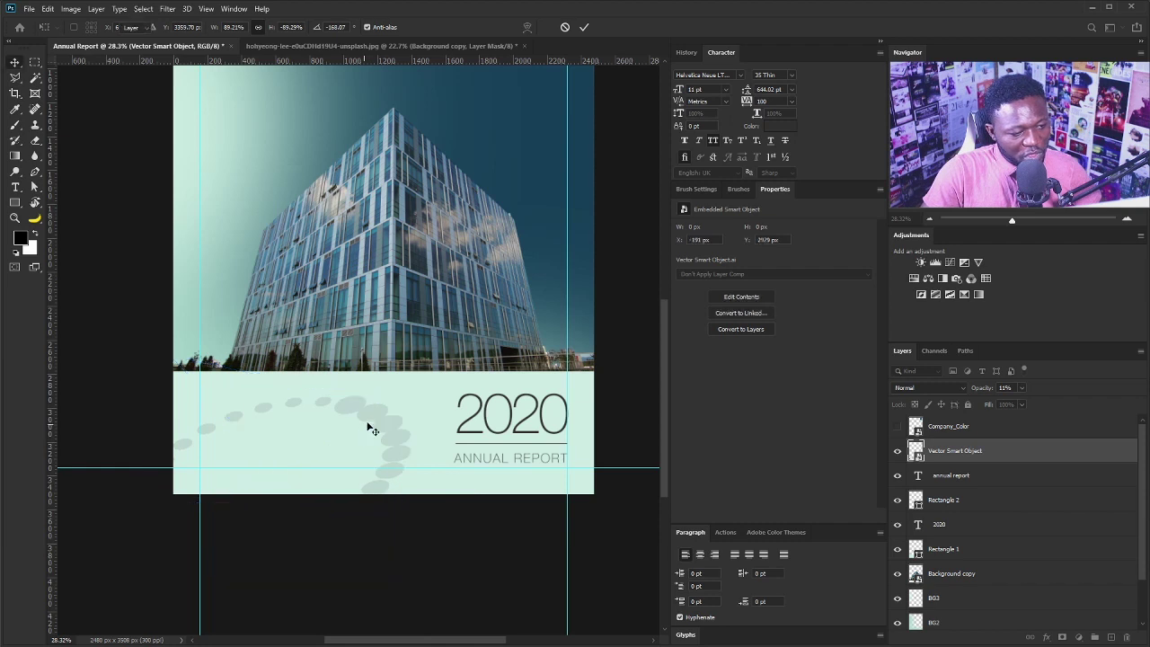
Duplicate the dotted ellipse, offset the copy to the lower left and set both layers' opacity to about 16%.
{"action": "key", "text": "ctrl+j"}
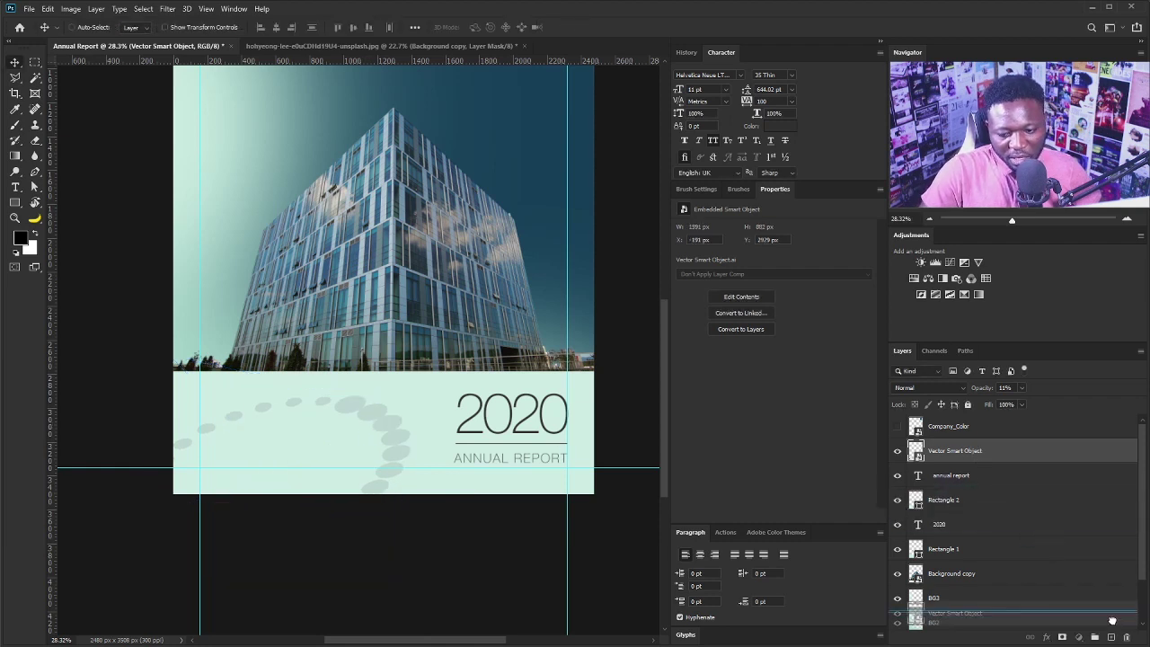
{"action": "left_click_drag", "start_coordinate": [349, 476], "coordinate": [247, 483]}
{"action": "left_click", "coordinate": [954, 475], "text": "shift"}
{"action": "left_click", "coordinate": [1022, 388]}
{"action": "left_click_drag", "start_coordinate": [1019, 404], "coordinate": [1025, 405]}
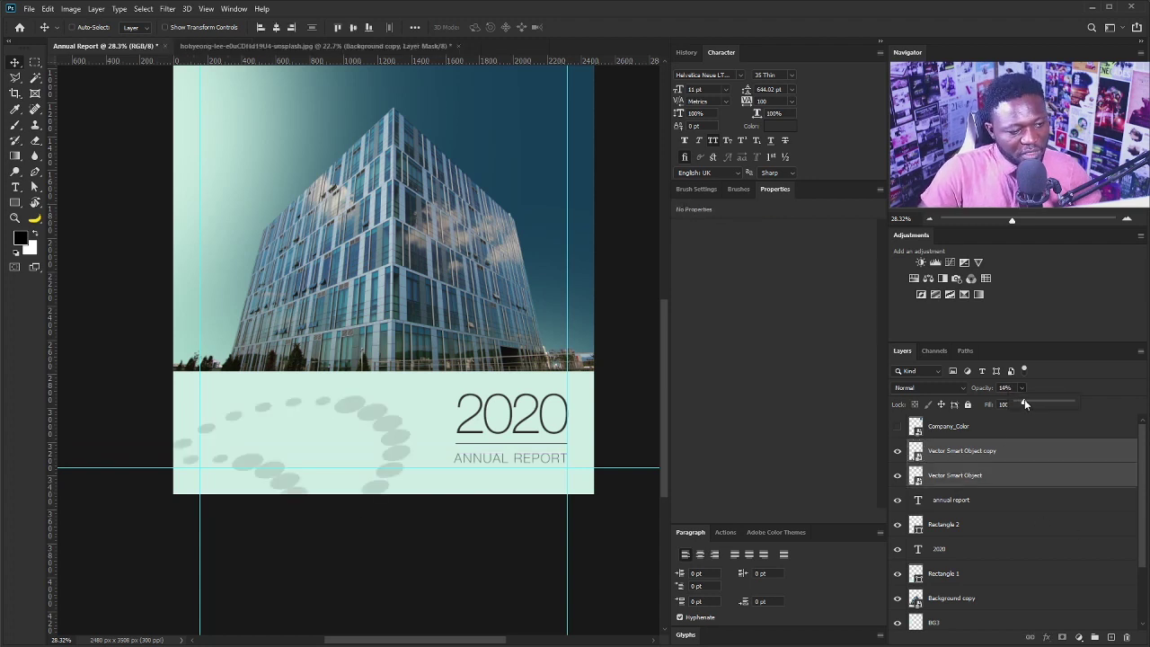
{"action": "left_click", "coordinate": [332, 582]}
Move the Rectangle 3 copy below Rectangle 3 at the cover's upper right, to Y 286 px, leaving a narrow gap.
{"action": "left_click_drag", "start_coordinate": [453, 154], "coordinate": [407, 368]}
{"action": "scroll", "coordinate": [406, 364], "scroll_direction": "up", "scroll_amount": 1}
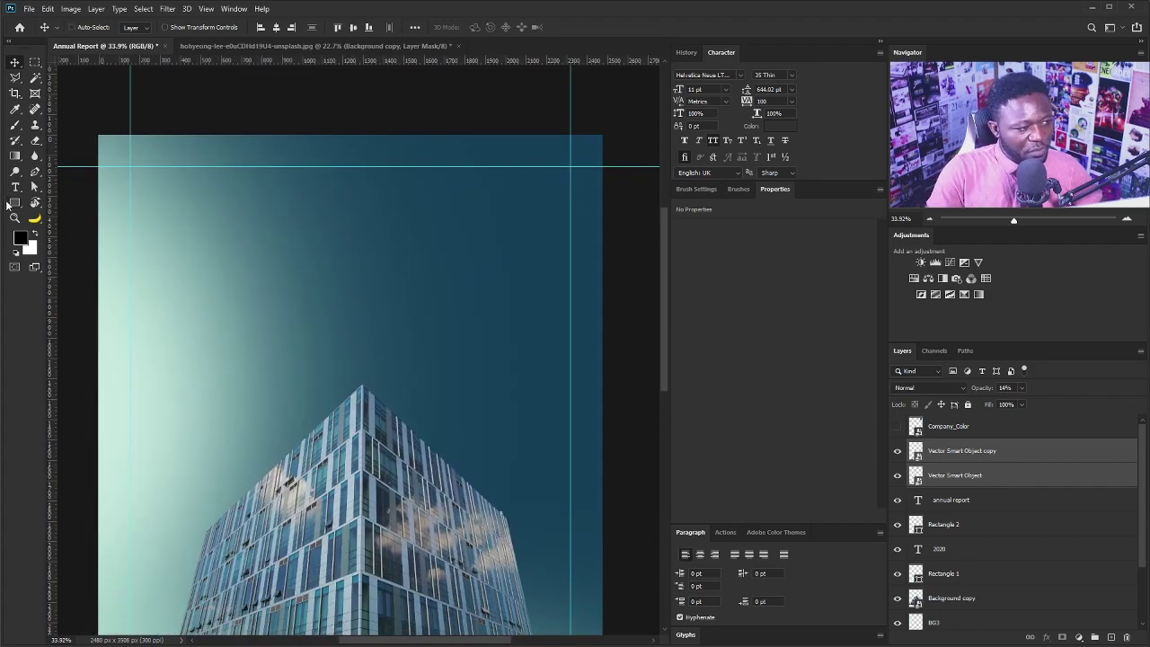
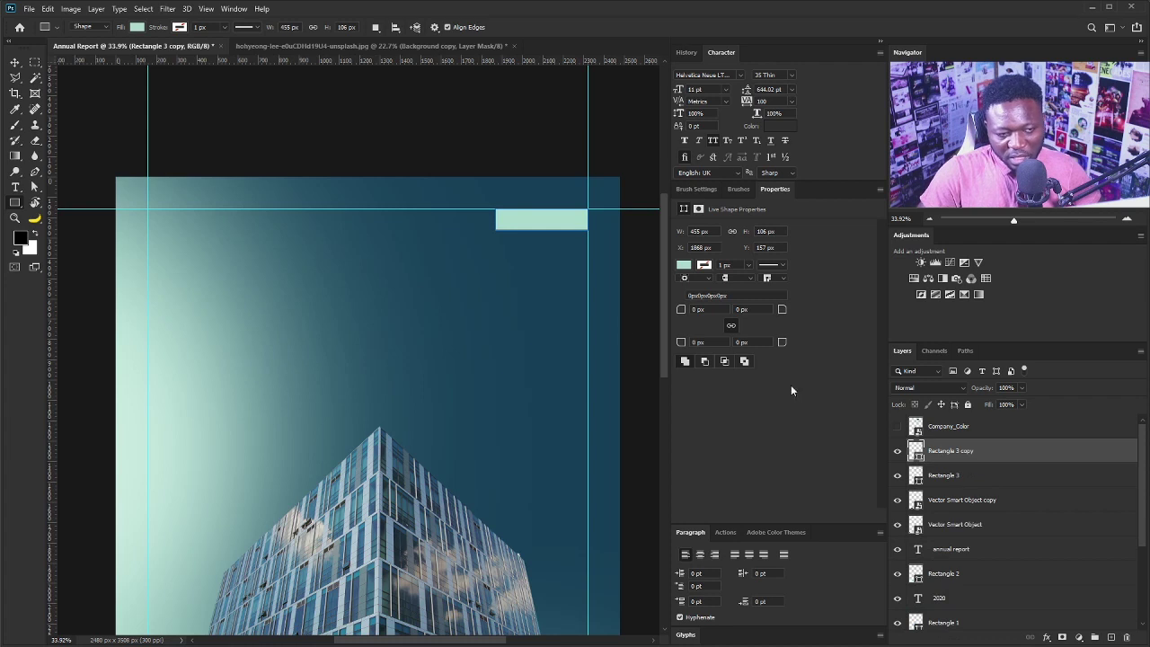
{"action": "key", "text": "v"}
{"action": "left_click_drag", "start_coordinate": [553, 231], "coordinate": [555, 257]}
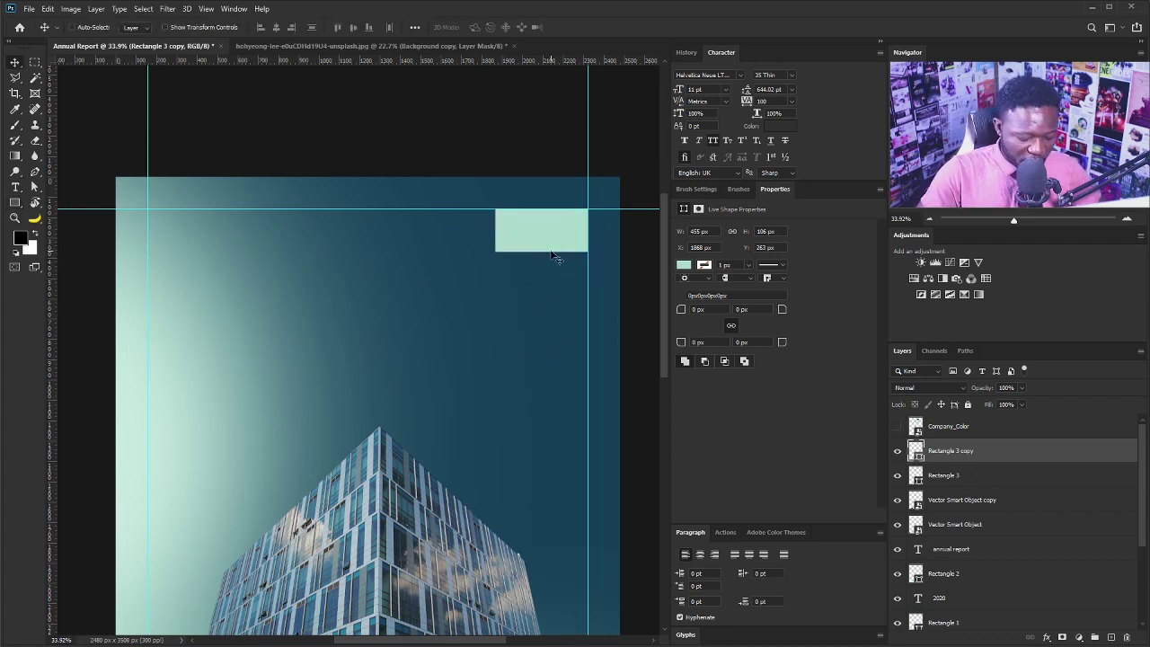
{"action": "key", "text": "Down"}
{"action": "key", "text": "Down"}
{"action": "key", "text": "Down"}
{"action": "key", "text": "Down"}
{"action": "key", "text": "Down"}
{"action": "key", "text": "Down"}
{"action": "key", "text": "Down"}
{"action": "key", "text": "Down"}
{"action": "key", "text": "Down"}
{"action": "key", "text": "Down"}
{"action": "key", "text": "Down"}
{"action": "key", "text": "Down"}
{"action": "key", "text": "Down"}
{"action": "key", "text": "Down"}
{"action": "key", "text": "Down"}
{"action": "key", "text": "Down"}
{"action": "key", "text": "Down"}
{"action": "key", "text": "Down"}
{"action": "key", "text": "Down"}
{"action": "key", "text": "Down"}
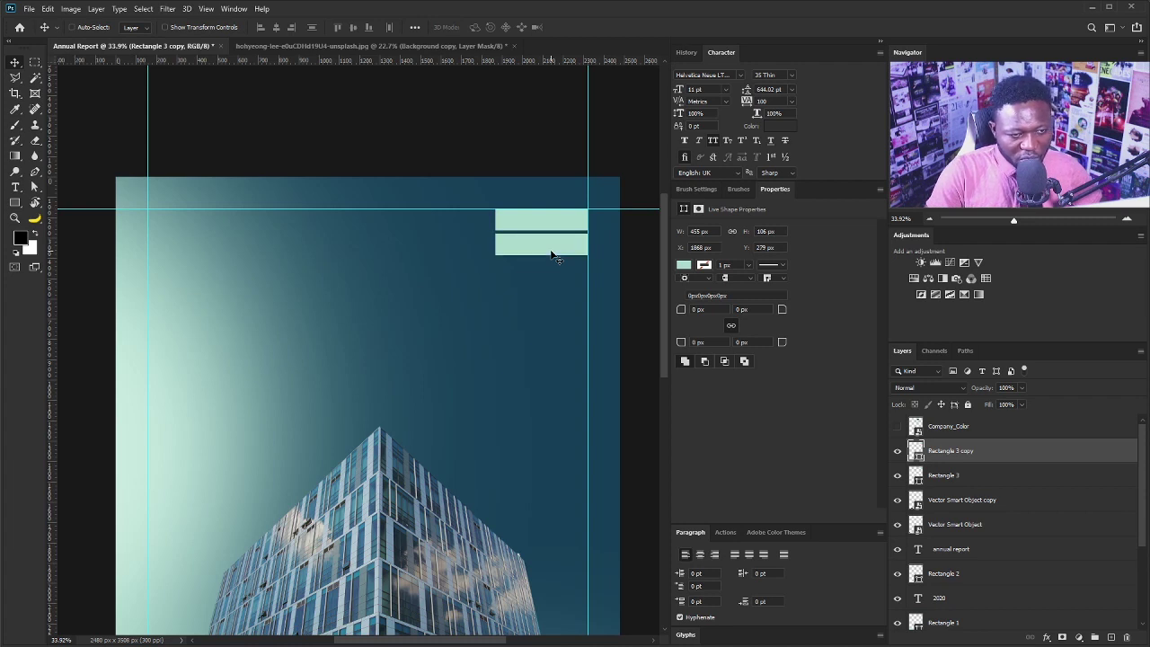
{"action": "key", "text": "Down"}
{"action": "key", "text": "Down"}
{"action": "key", "text": "Down"}
{"action": "key", "text": "Down"}
{"action": "key", "text": "Down"}
{"action": "key", "text": "Down"}
{"action": "key", "text": "Down"}
{"action": "key", "text": "Down"}
{"action": "key", "text": "Down"}
{"action": "key", "text": "Down"}
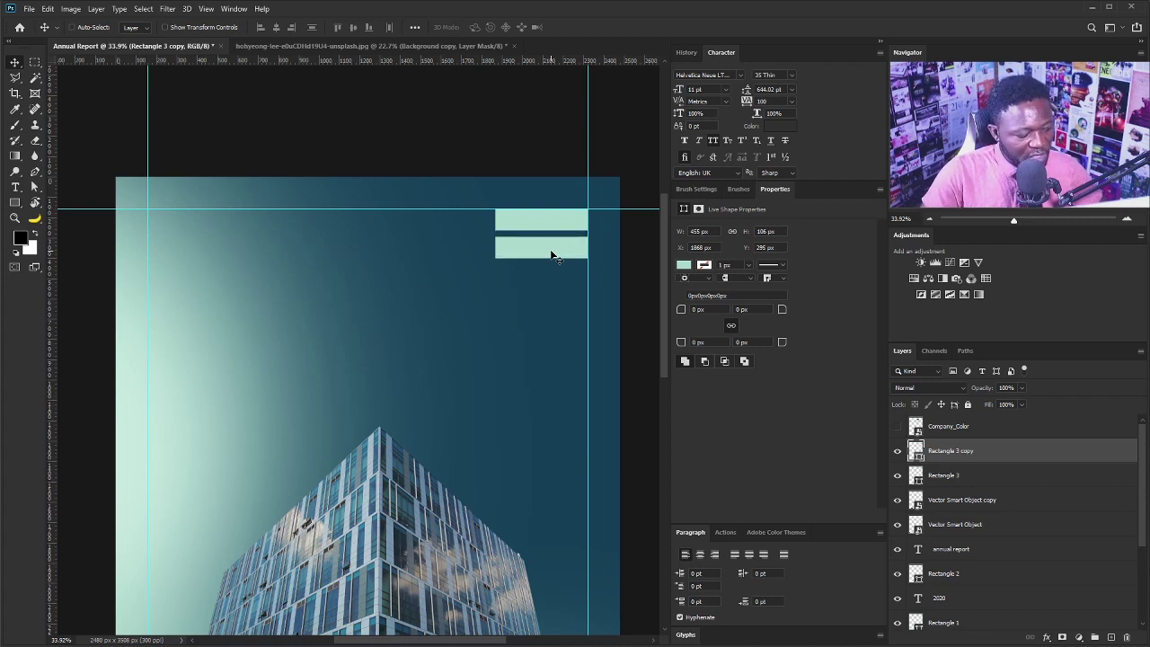
{"action": "key", "text": "Up"}
{"action": "key", "text": "Up"}
{"action": "key", "text": "Up"}
{"action": "key", "text": "Up"}
{"action": "key", "text": "Up"}
{"action": "key", "text": "Up"}
{"action": "key", "text": "Up"}
{"action": "key", "text": "Up"}
{"action": "key", "text": "Up"}
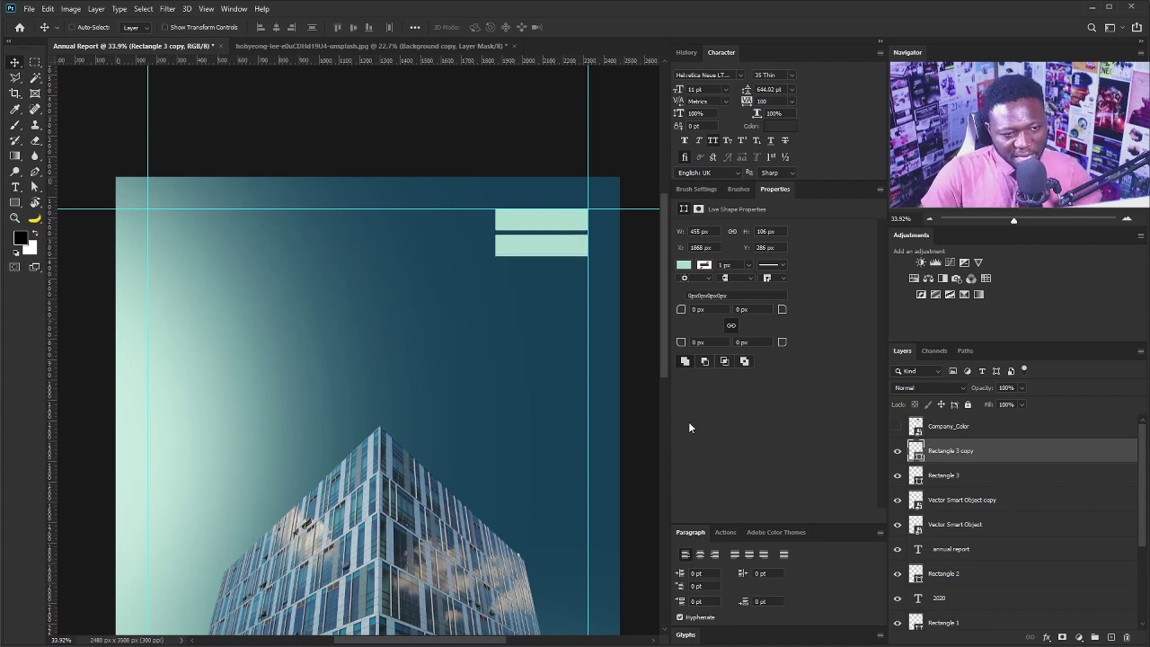
Add a CEASAR text layer in Helvetica Neue LT Pro 65 Medium with tracking 500.
{"action": "key", "text": "t"}
{"action": "left_click", "coordinate": [291, 338]}
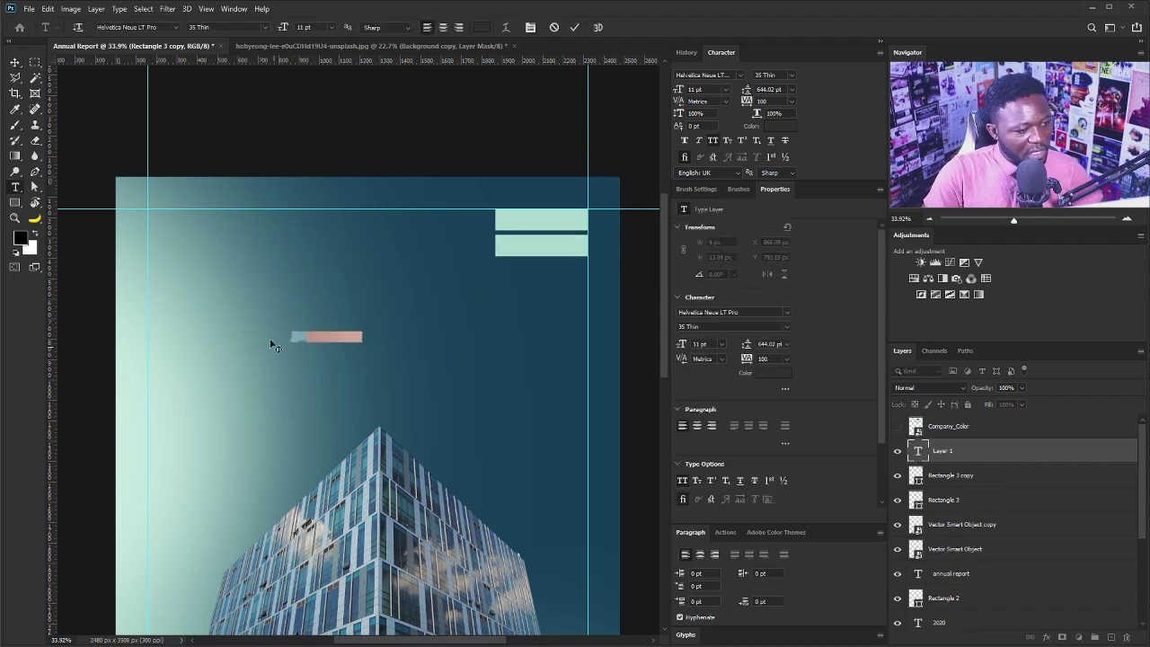
{"action": "type", "text": "DEABAR"}
{"action": "key", "text": "ctrl+a"}
{"action": "left_click", "coordinate": [773, 74]}
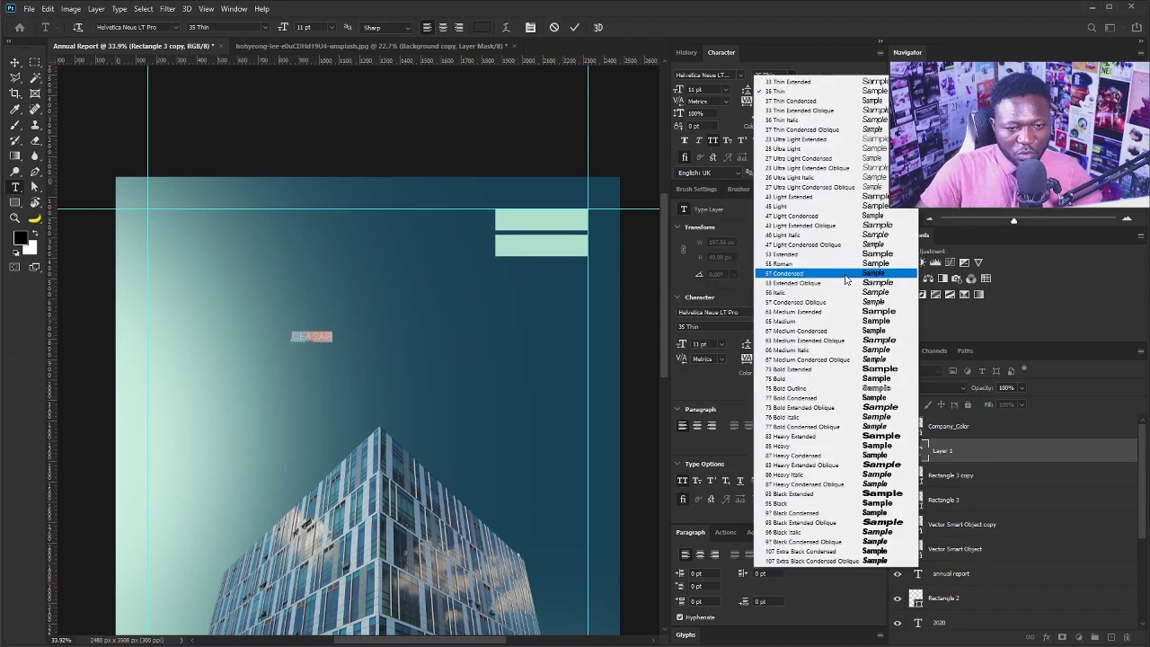
{"action": "left_click", "coordinate": [884, 320]}
{"action": "type", "text": "700"}
{"action": "key", "text": "Return"}
{"action": "type", "text": "500"}
{"action": "key", "text": "Return"}
Place the CEASAR text on the upper mint rectangle and scale it to about 13 pt.
{"action": "left_click", "coordinate": [15, 62]}
{"action": "left_click_drag", "start_coordinate": [343, 338], "coordinate": [584, 219]}
{"action": "key", "text": "ctrl+t"}
{"action": "key", "text": "Return"}
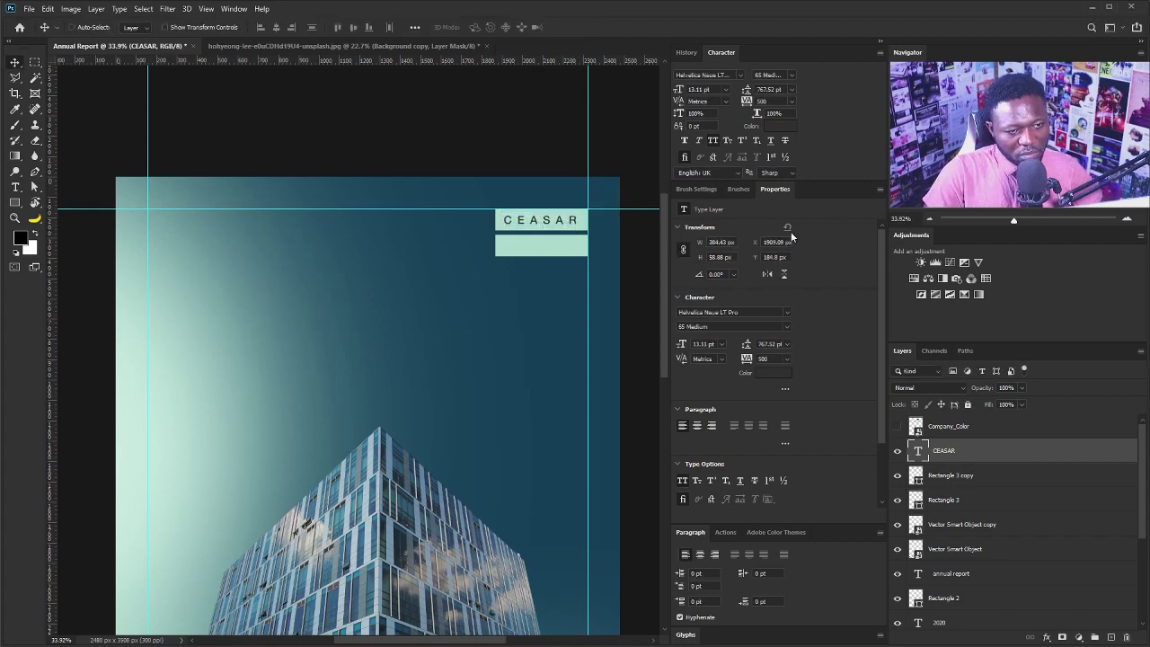
Recolour the CEASAR text with the dark blue sampled from the cover background.
{"action": "left_click", "coordinate": [776, 128]}
{"action": "left_click", "coordinate": [555, 283]}
{"action": "left_click", "coordinate": [1053, 428]}
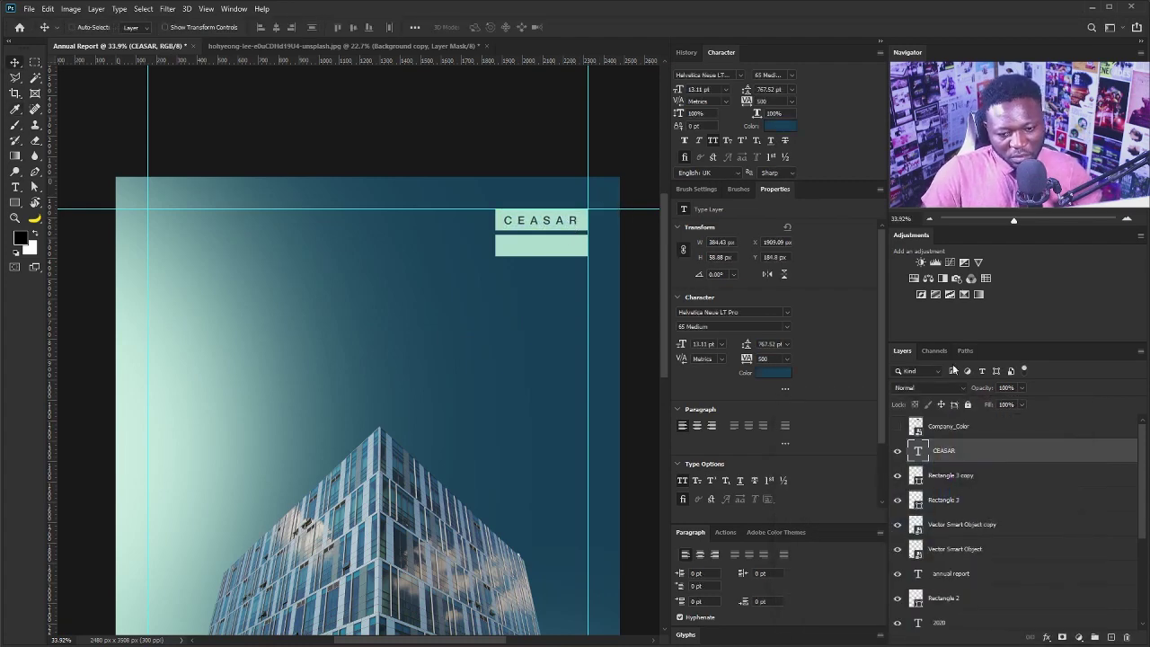
Duplicate the CEASAR text onto the lower mint rectangle and change the copy's wording to GRAPHIX.
{"action": "left_click_drag", "start_coordinate": [539, 227], "coordinate": [558, 253]}
{"action": "double_click", "coordinate": [916, 449]}
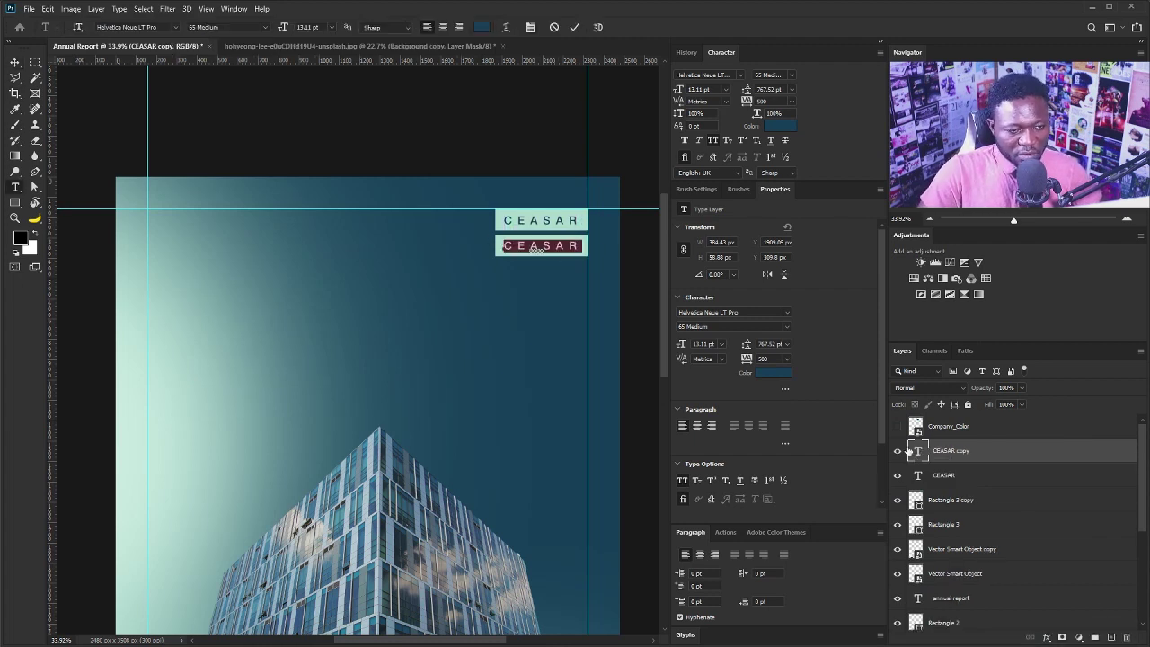
{"action": "type", "text": "GRAPHIX"}
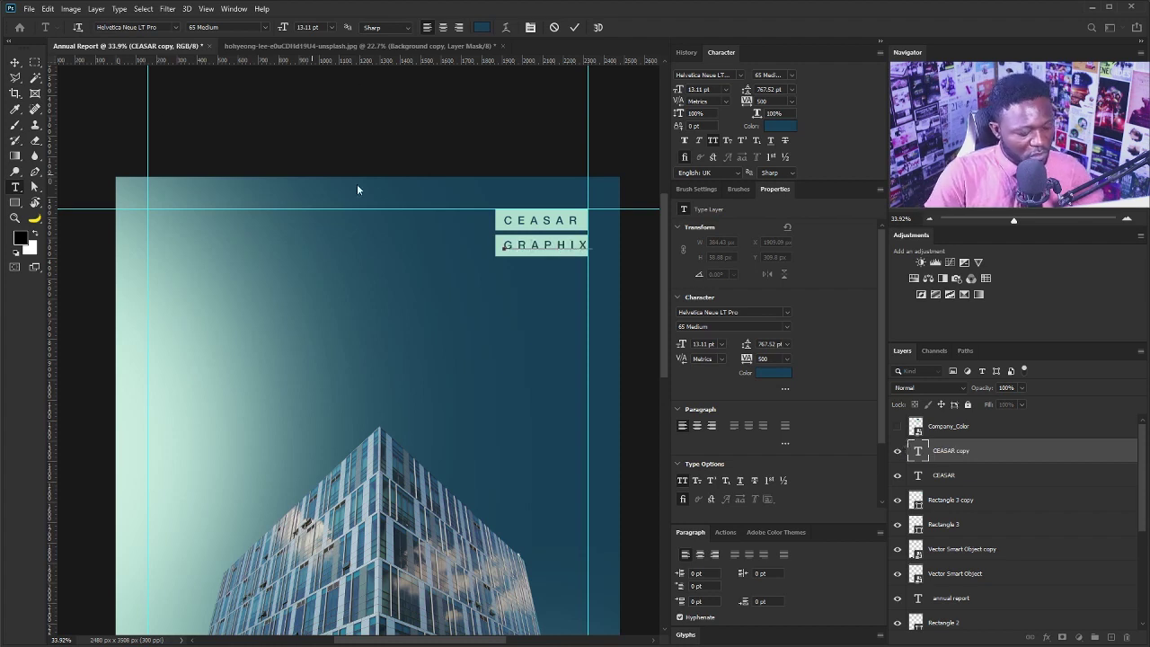
Reduce the GRAPHIX text's tracking to 340 so it fits within the lower mint rectangle.
{"action": "key", "text": "ctrl+a"}
{"action": "key", "text": "shift+Down"}
{"action": "key", "text": "shift+Down"}
{"action": "key", "text": "shift+Down"}
{"action": "key", "text": "shift+Down"}
{"action": "key", "text": "shift+Down"}
{"action": "key", "text": "shift+Down"}
{"action": "key", "text": "shift+Down"}
{"action": "key", "text": "shift+Down"}
{"action": "key", "text": "shift+Down"}
{"action": "key", "text": "shift+Down"}
{"action": "key", "text": "shift+Down"}
{"action": "key", "text": "shift+Down"}
{"action": "key", "text": "shift+Down"}
{"action": "key", "text": "shift+Down"}
{"action": "key", "text": "shift+Down"}
{"action": "key", "text": "shift+Down"}
{"action": "key", "text": "shift+Down"}
{"action": "key", "text": "shift+Down"}
{"action": "key", "text": "shift+Down"}
{"action": "key", "text": "shift+Down"}
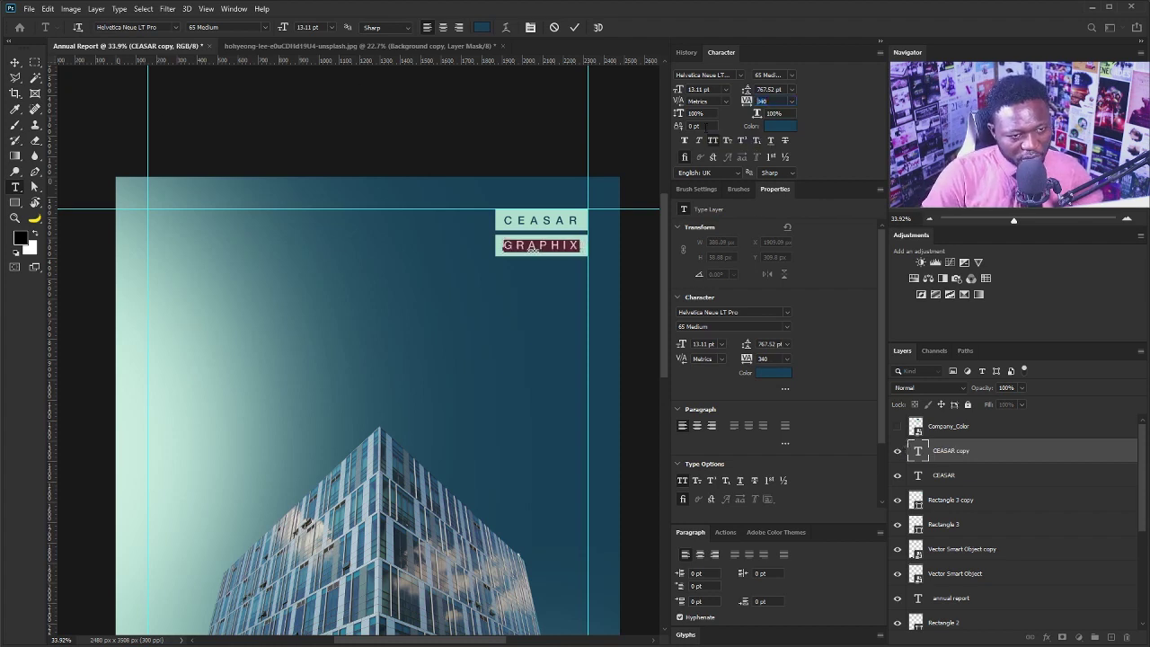
{"action": "key", "text": "Up"}
{"action": "key", "text": "Up"}
{"action": "key", "text": "Up"}
{"action": "key", "text": "Up"}
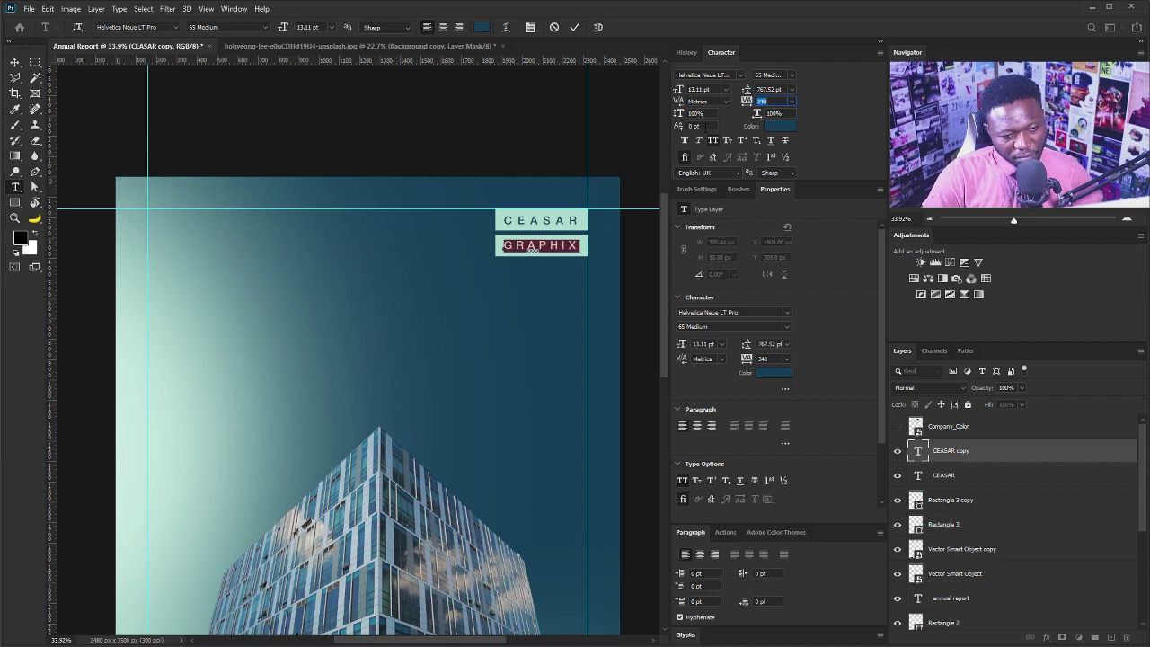
Scale down both logo words and their mint rectangles together, keeping them against the upper right margin guides.
{"action": "left_click", "coordinate": [16, 63]}
{"action": "left_click", "coordinate": [950, 523], "text": "shift"}
{"action": "key", "text": "ctrl+t"}
{"action": "left_click_drag", "start_coordinate": [495, 256], "coordinate": [510, 249]}
{"action": "key", "text": "Return"}
Add a "WE LOVE BUSINESS" text layer on the blue background above the building.
{"action": "left_click", "coordinate": [15, 187]}
{"action": "left_click", "coordinate": [308, 348]}
{"action": "type", "text": "WE "}
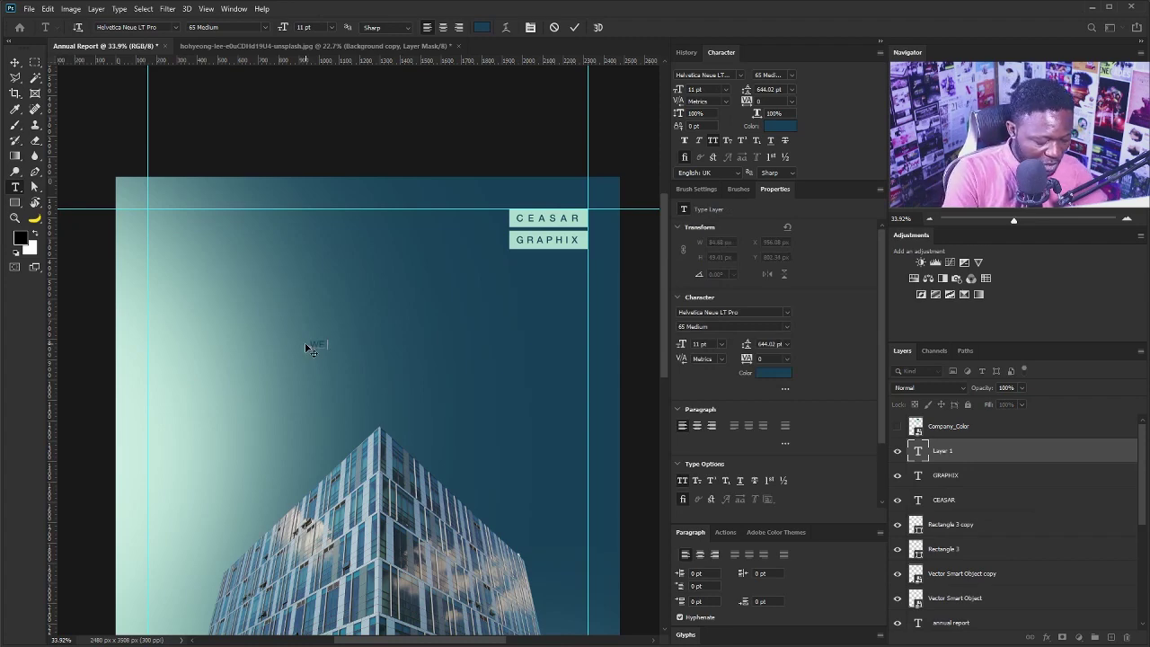
{"action": "type", "text": "LOVE BUSINESS"}
Colour the WE LOVE BUSINESS text with the logo rectangles' mint and set its style to 75 Bold.
{"action": "key", "text": "ctrl+a"}
{"action": "left_click", "coordinate": [780, 128]}
{"action": "left_click", "coordinate": [582, 242]}
{"action": "left_click", "coordinate": [1031, 429]}
{"action": "left_click", "coordinate": [791, 76]}
{"action": "left_click", "coordinate": [883, 377]}
Move the WE LOVE BUSINESS text below the logo against the right margin guide and scale it to about 85% to match the rectangles' width.
{"action": "left_click", "coordinate": [15, 62]}
{"action": "left_click_drag", "start_coordinate": [396, 351], "coordinate": [571, 279]}
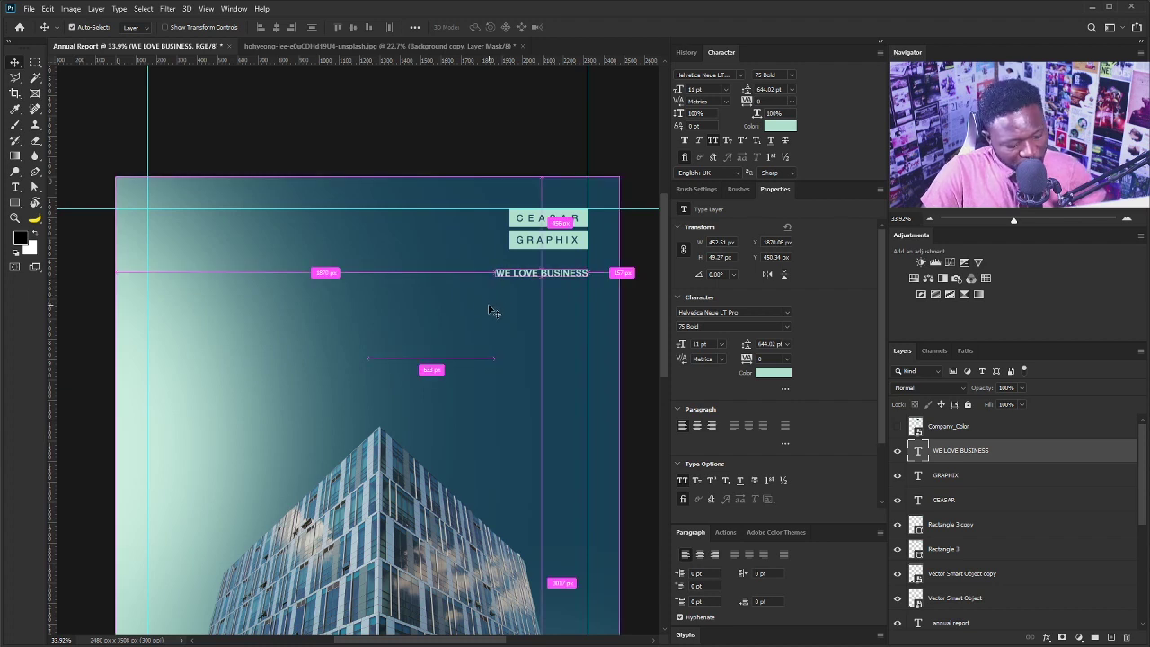
{"action": "key", "text": "ctrl+t"}
{"action": "left_click_drag", "start_coordinate": [496, 279], "coordinate": [508, 275]}
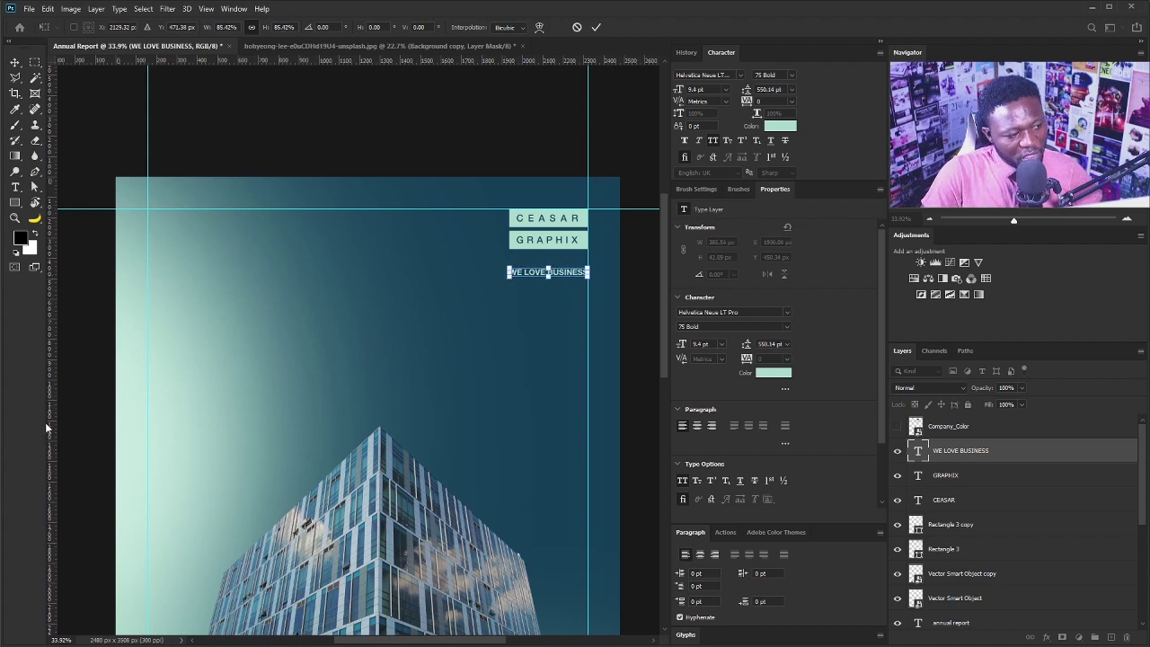
Add a vertical guide at the logo rectangles' left edge and shift the WE LOVE BUSINESS text slightly lower.
{"action": "left_click_drag", "start_coordinate": [51, 422], "coordinate": [509, 274]}
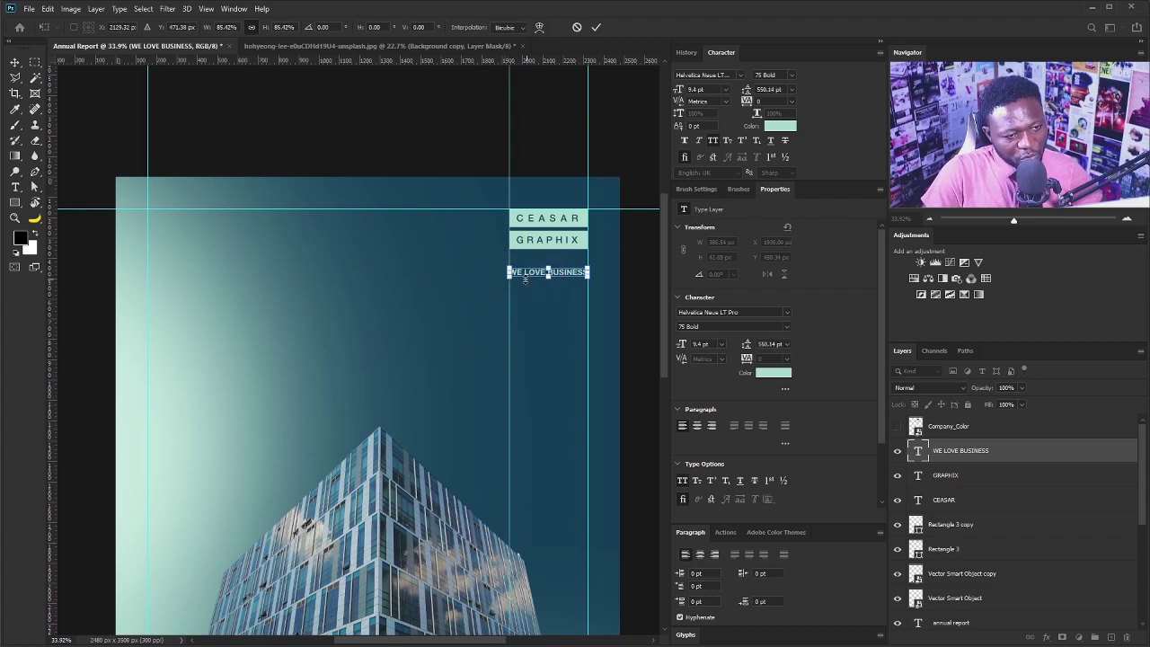
{"action": "key", "text": "Return"}
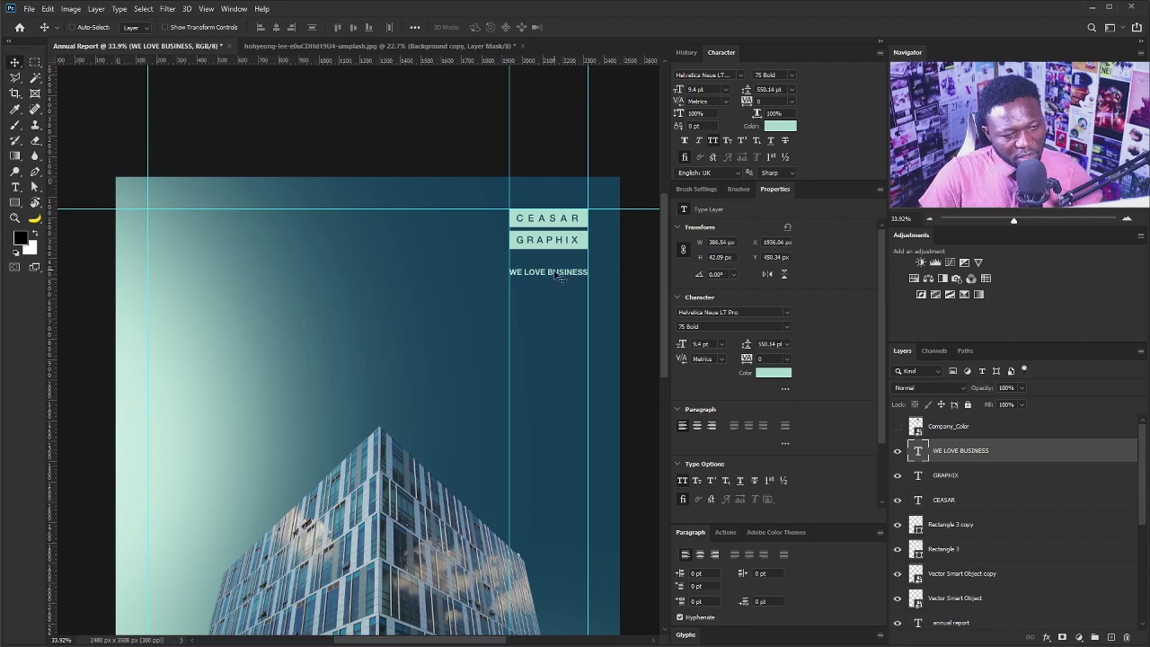
{"action": "left_click_drag", "start_coordinate": [554, 273], "coordinate": [555, 276]}
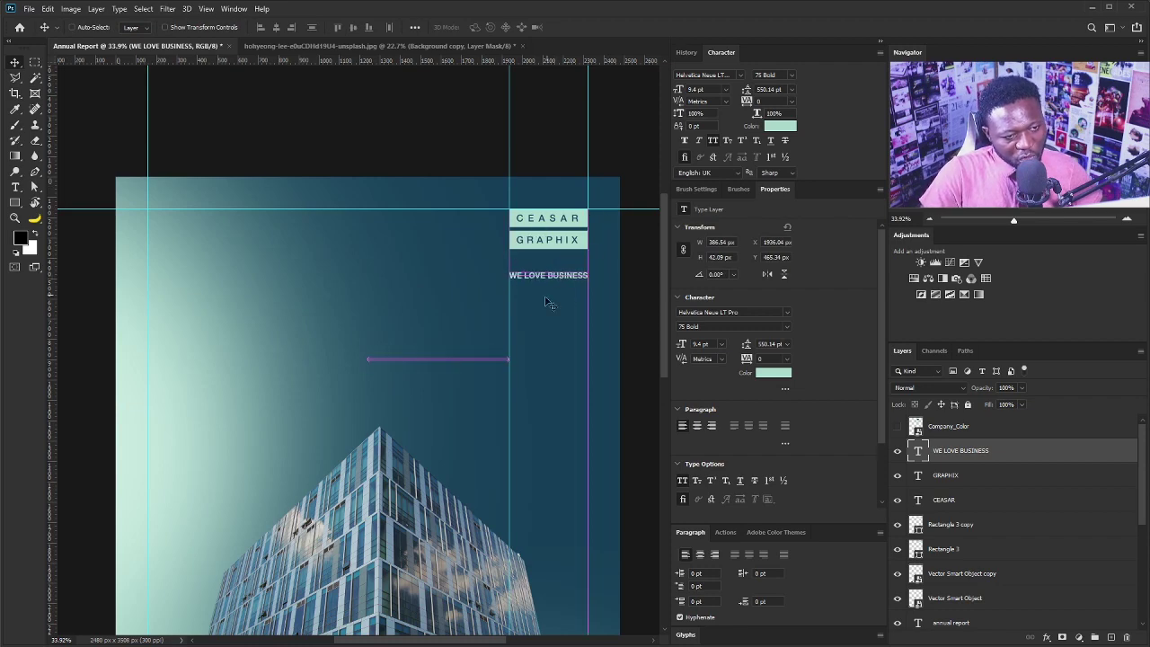
Hide the guides and review the whole cover layout.
{"action": "scroll", "coordinate": [530, 283], "scroll_direction": "down", "scroll_amount": 5}
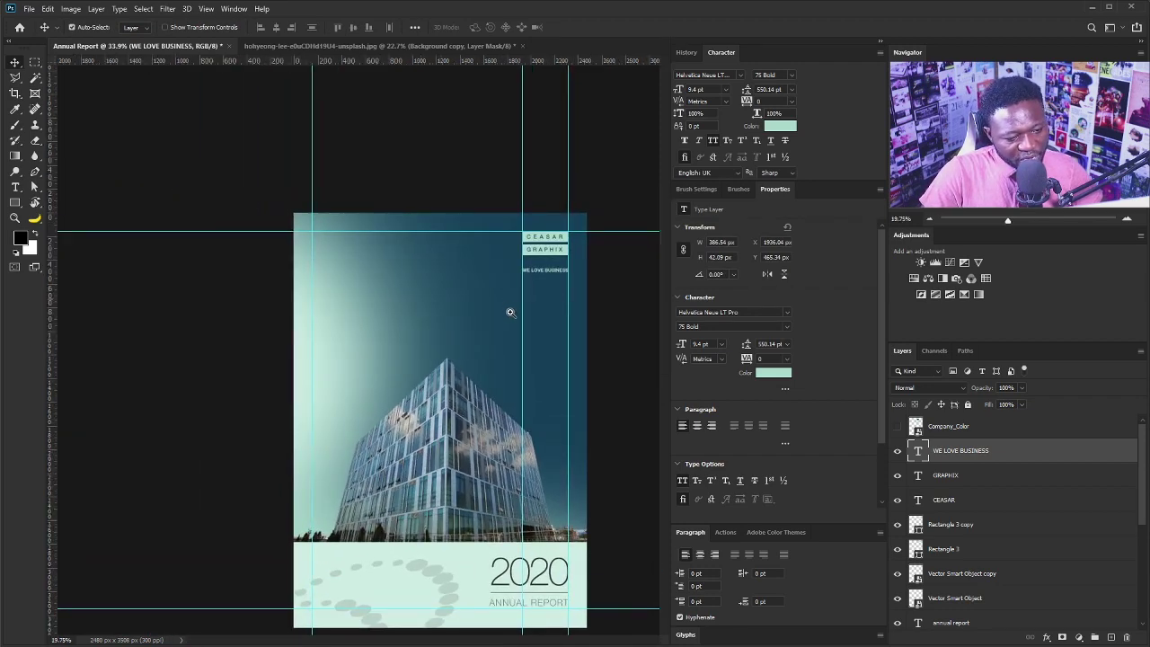
{"action": "scroll", "coordinate": [445, 424], "scroll_direction": "up", "scroll_amount": 1}
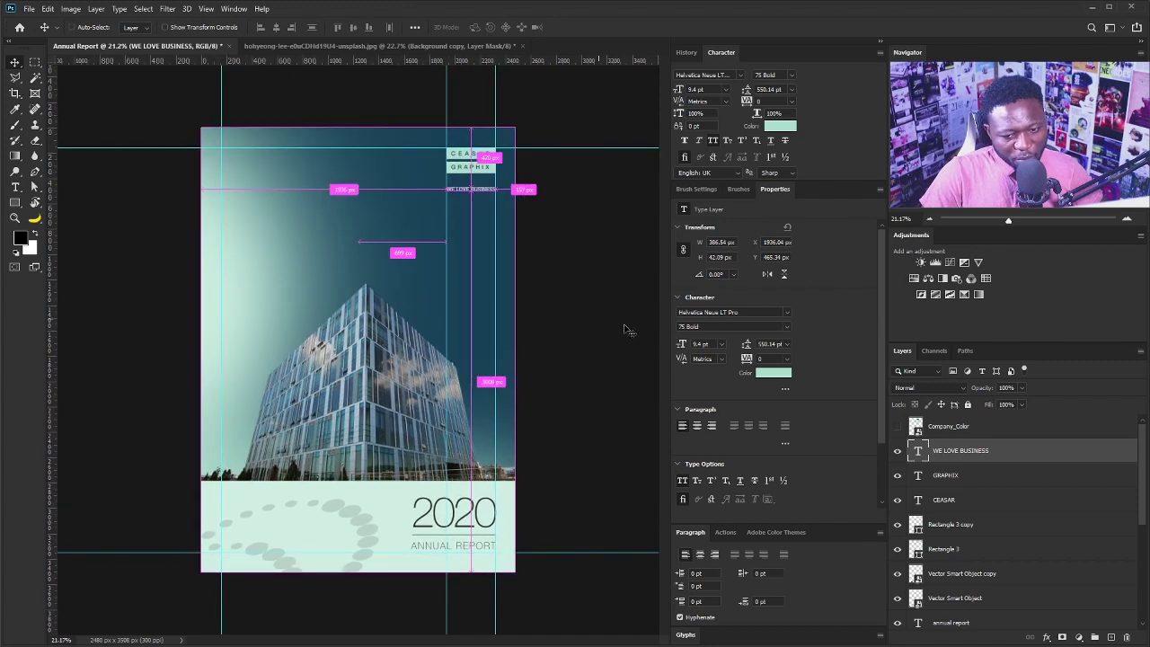
{"action": "key", "text": "ctrl"}
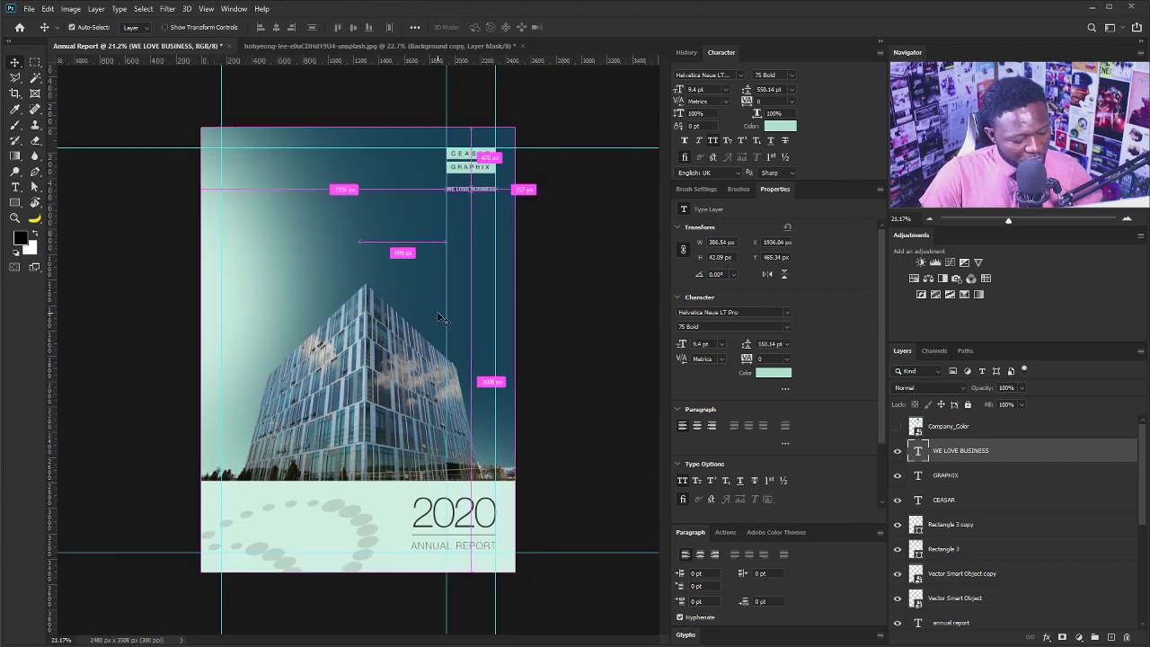
{"action": "key", "text": "ctrl+semicolon"}
{"action": "scroll", "coordinate": [443, 371], "scroll_direction": "up", "scroll_amount": 1}
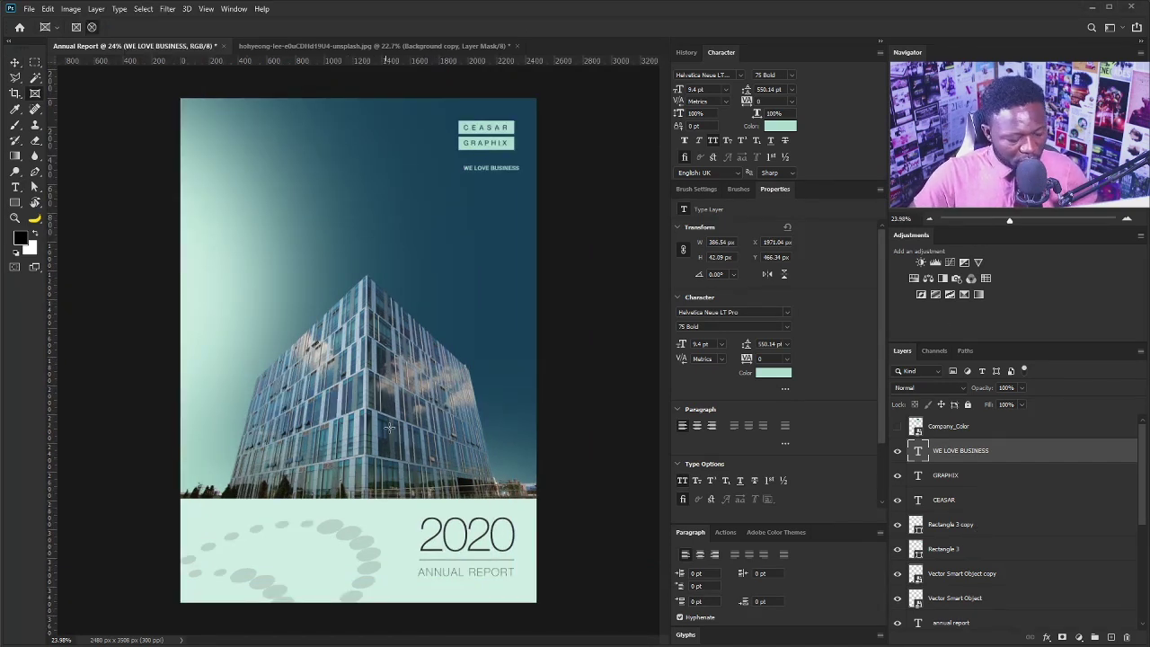
Select both dotted ellipse layers in the title band and lower their opacity to 0%.
{"action": "key", "text": "v"}
{"action": "right_click", "coordinate": [363, 559]}
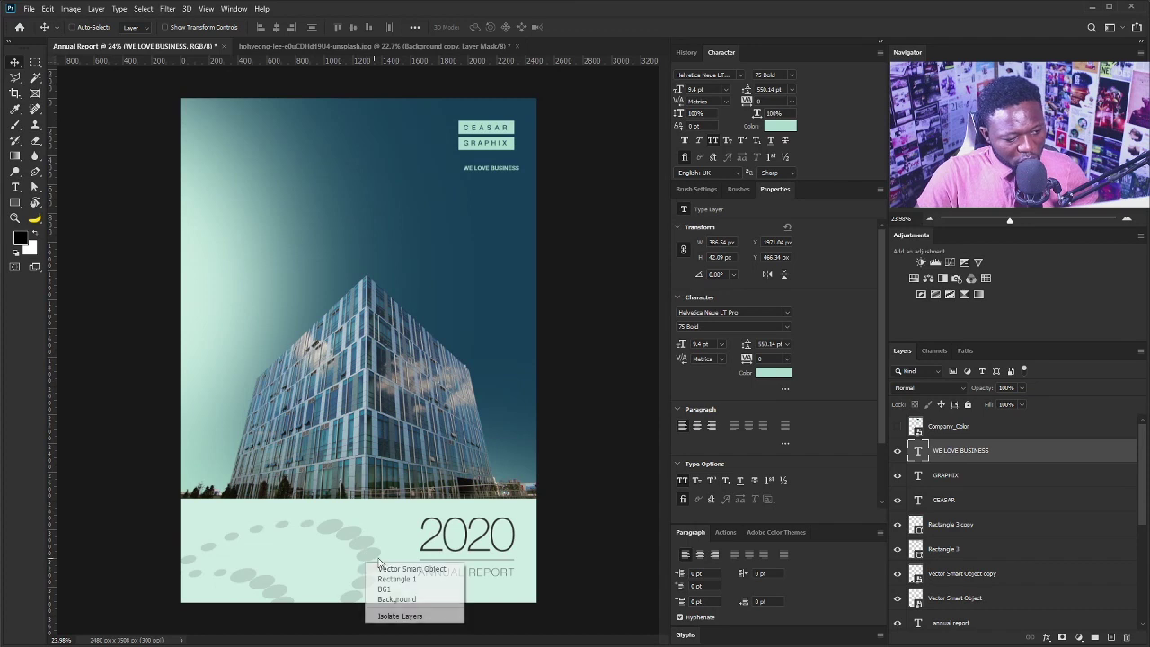
{"action": "left_click", "coordinate": [406, 570]}
{"action": "left_click", "coordinate": [1022, 575], "text": "shift"}
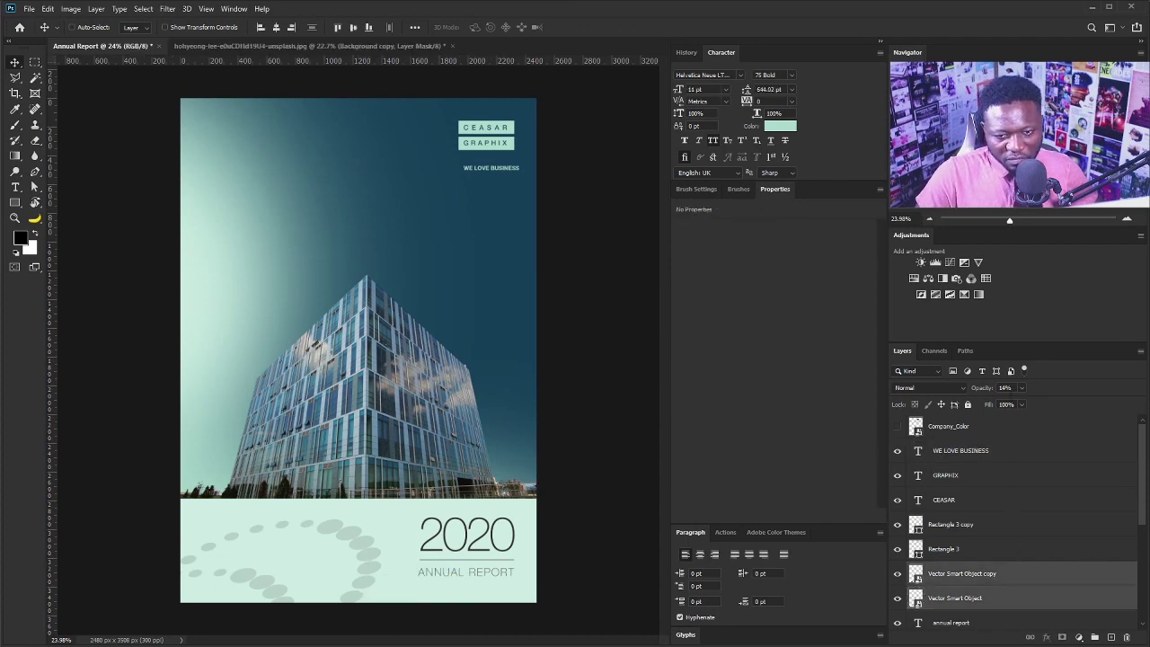
{"action": "left_click_drag", "start_coordinate": [1017, 405], "coordinate": [1015, 404]}
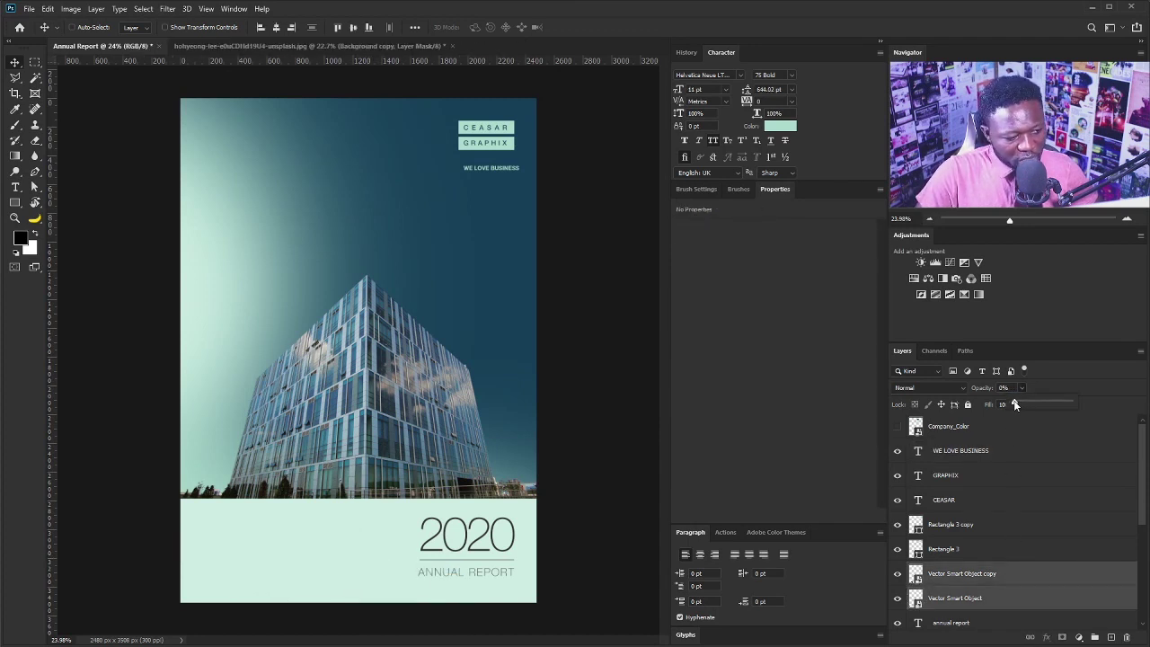